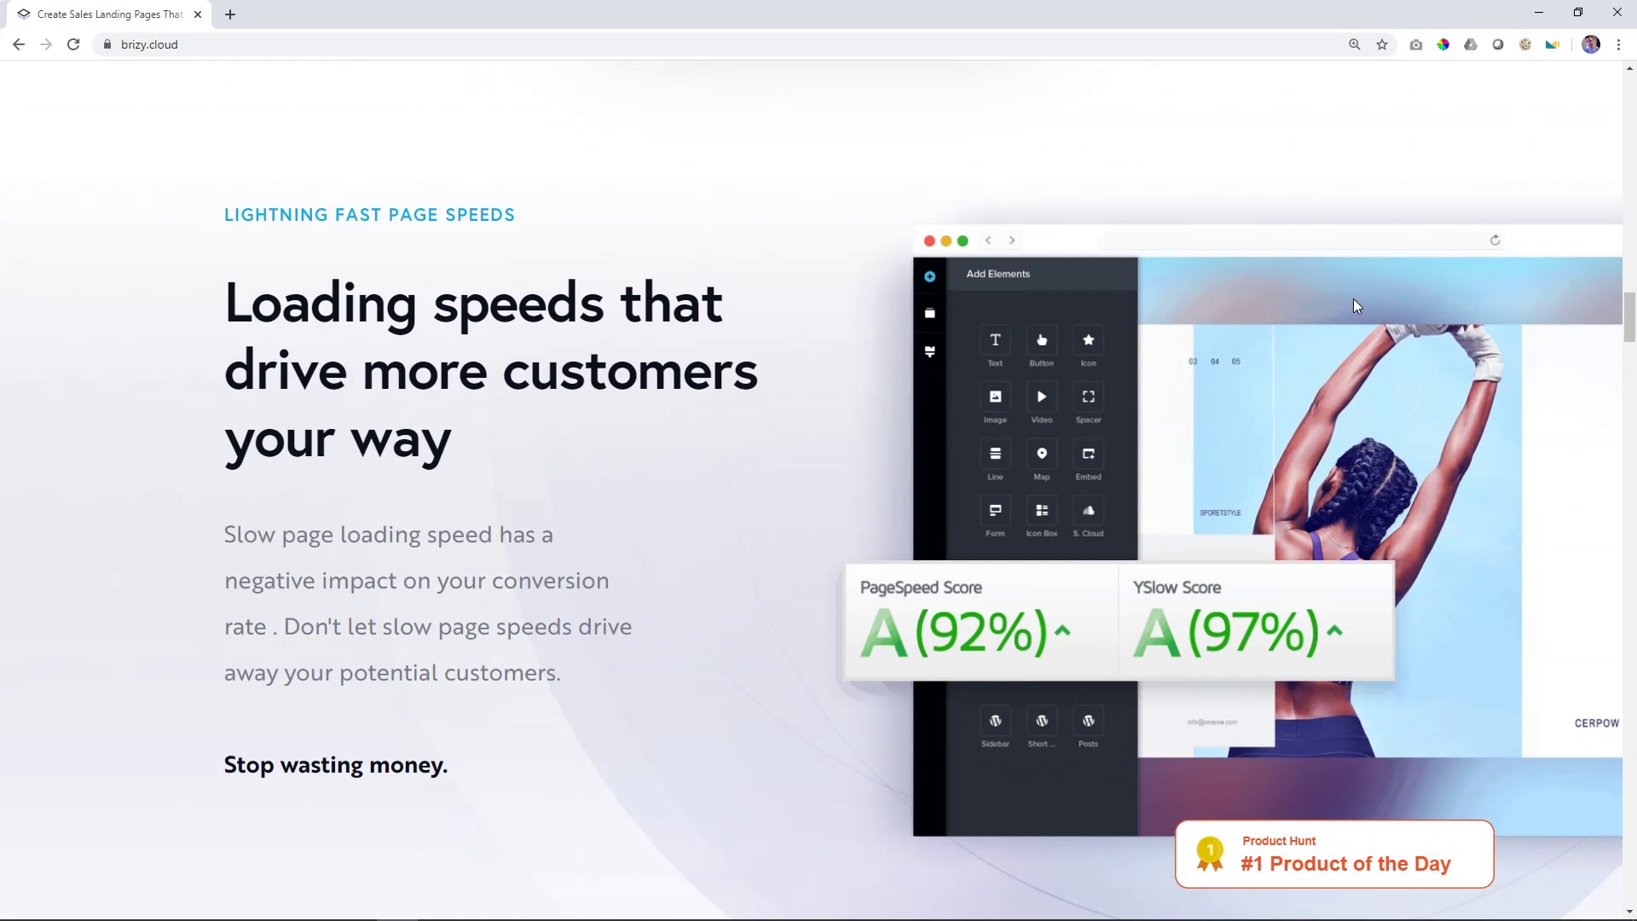
- Look through the Brizy Cloud home page, from page speed and premade designs down to the free plan pricing
scroll(1355, 305, down, 10)
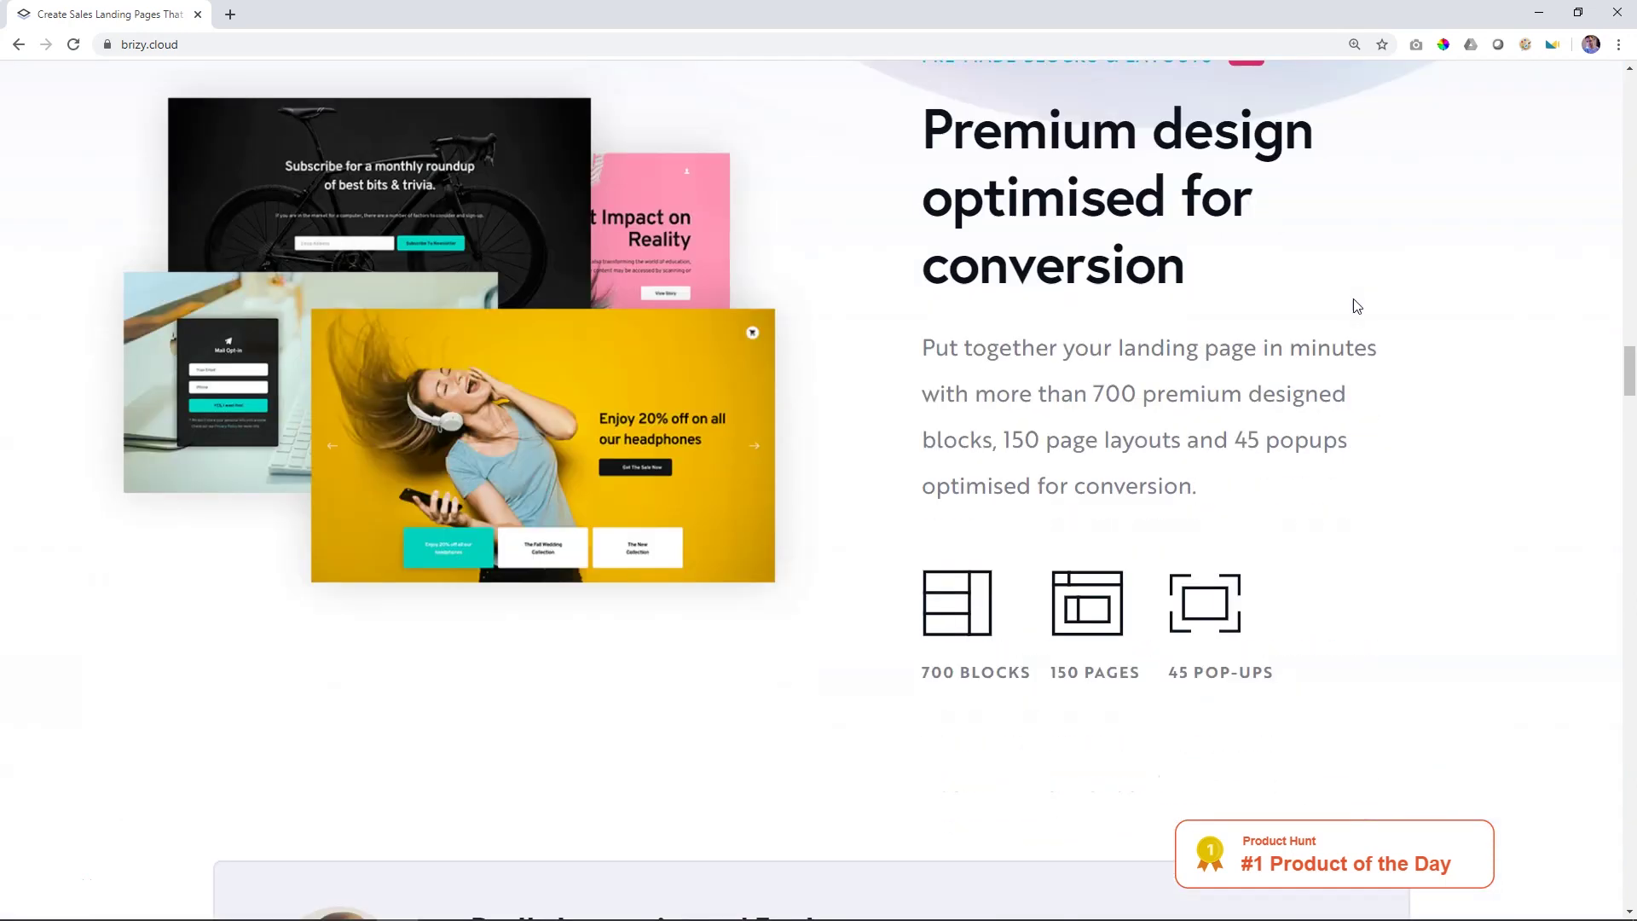
scroll(1356, 305, up, 2)
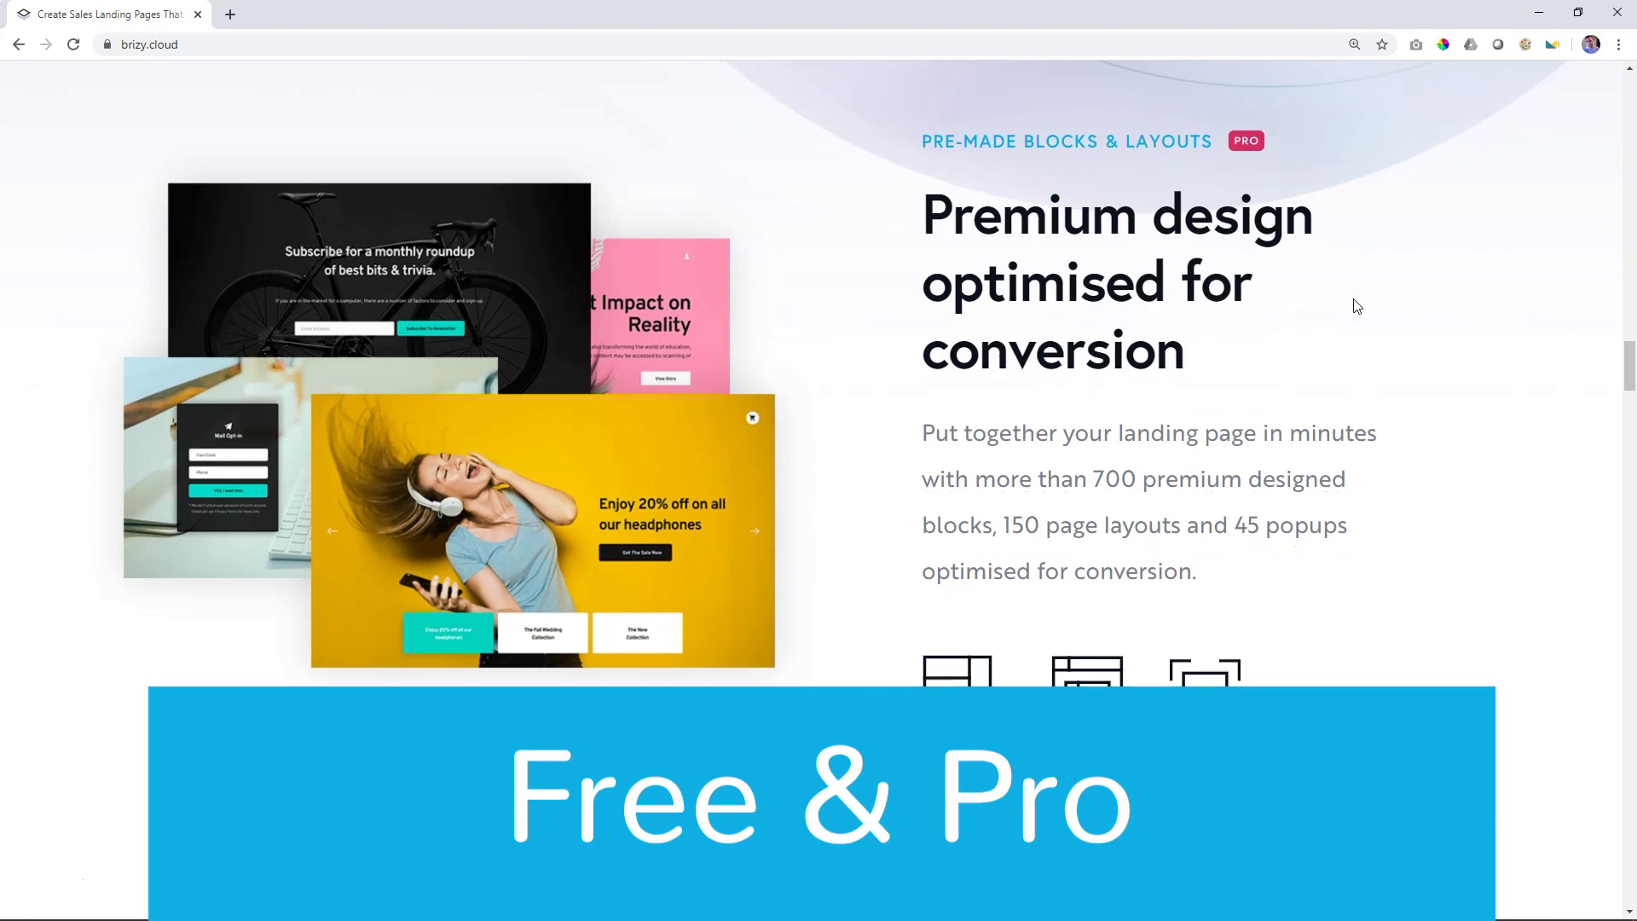
scroll(1357, 305, down, 12)
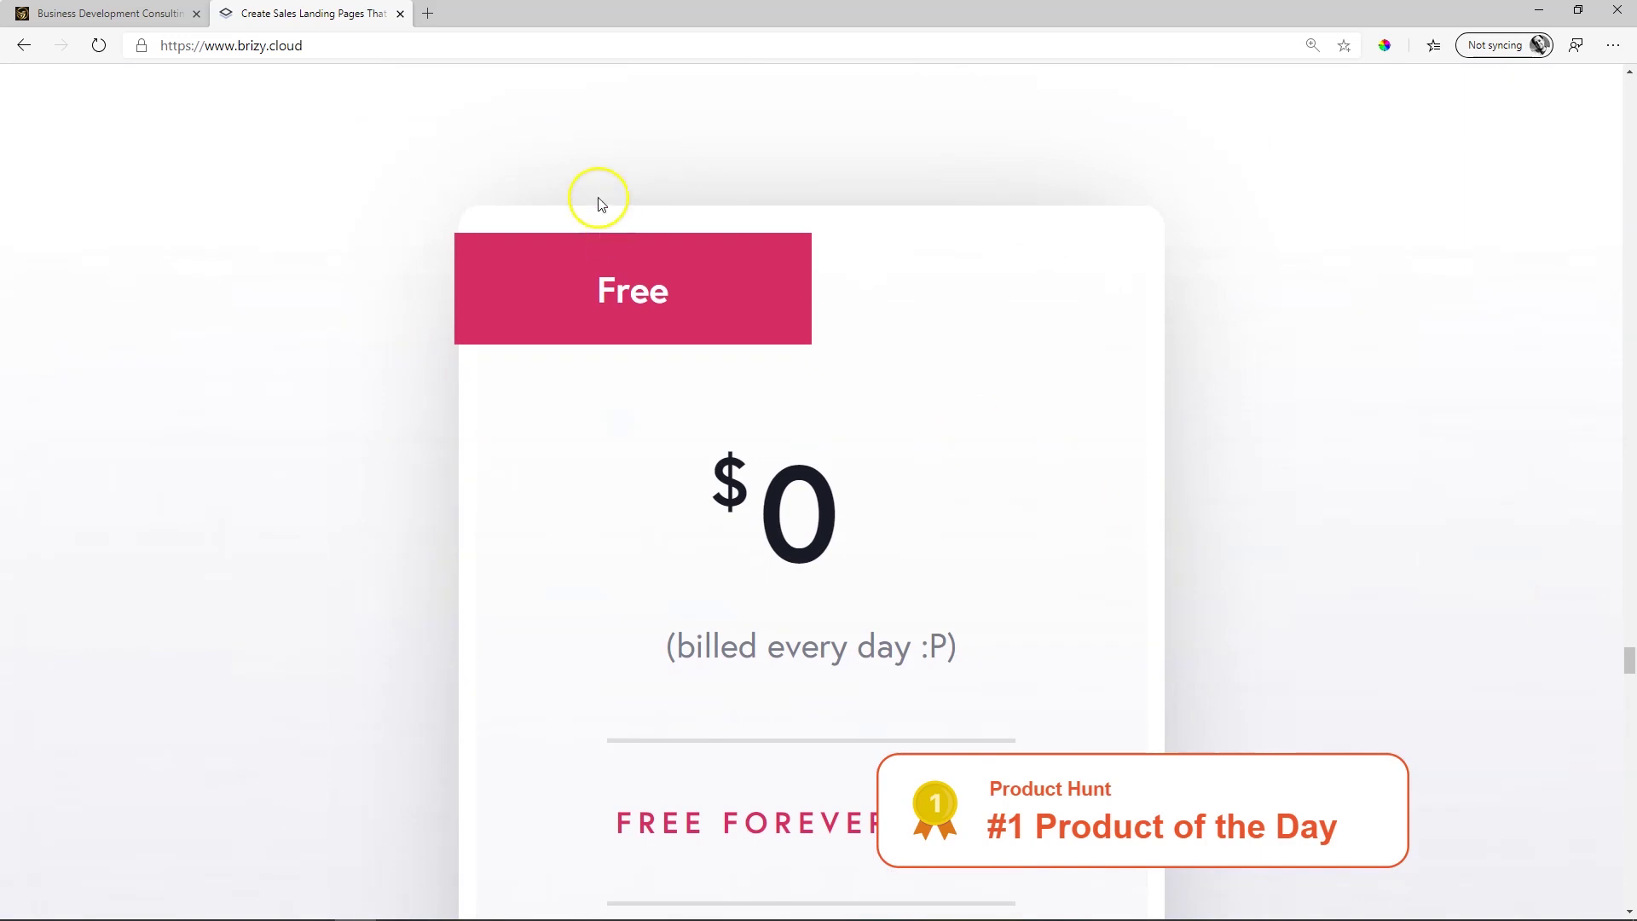
key(ctrl+Tab)
drag(1630, 149, 1631, 846)
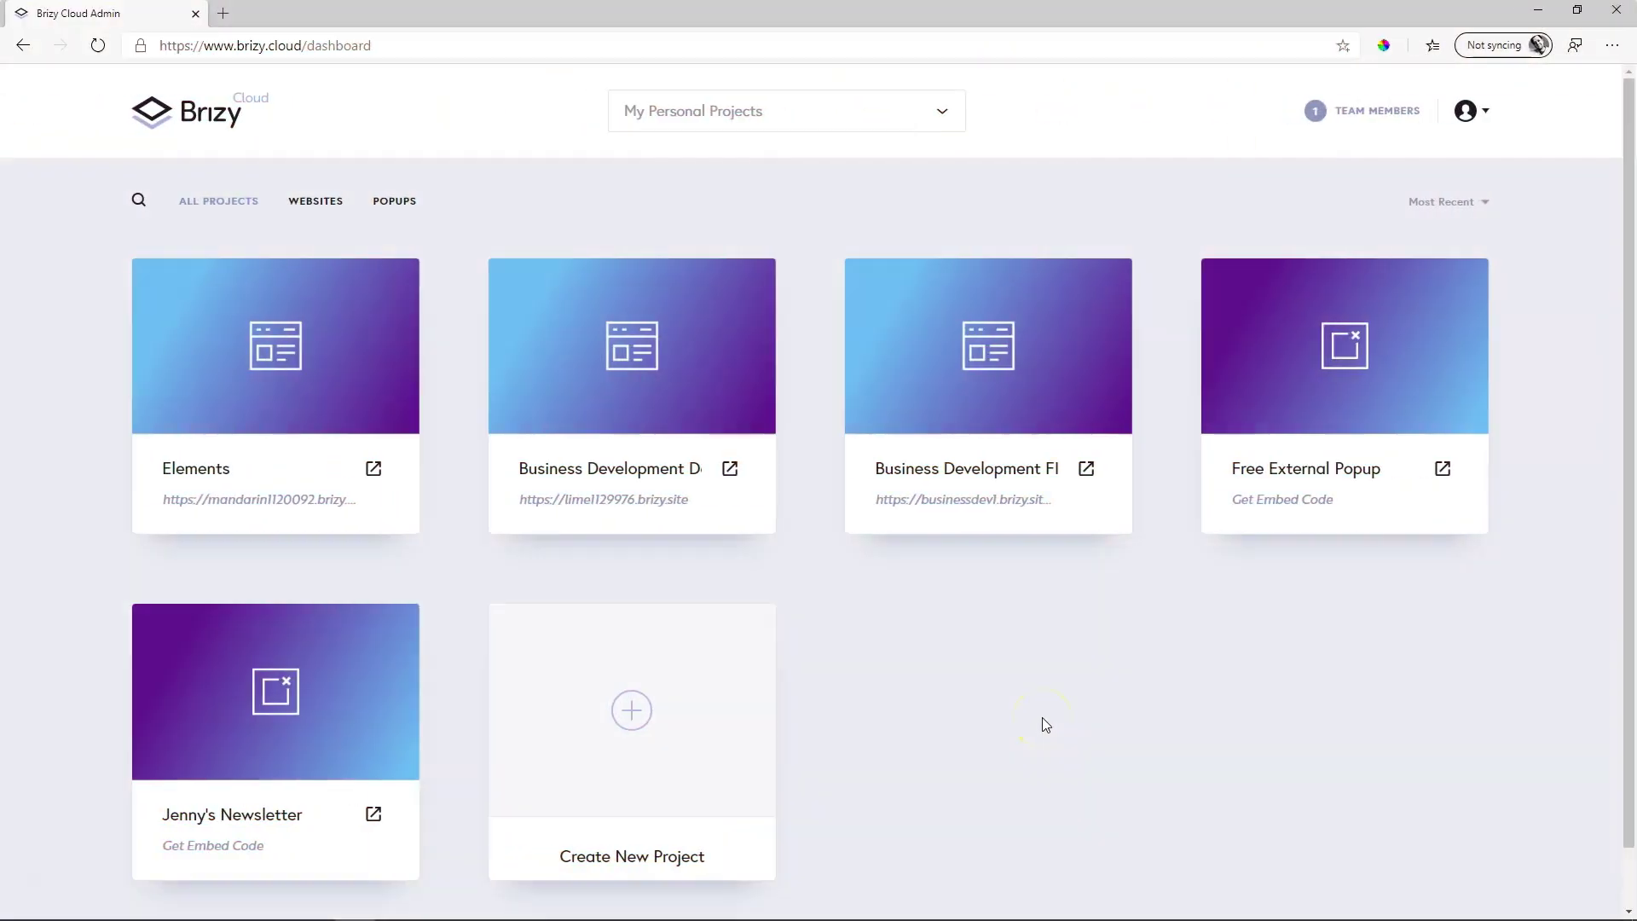
- Create a new Website & Landing Page project and open it for editing
click(644, 706)
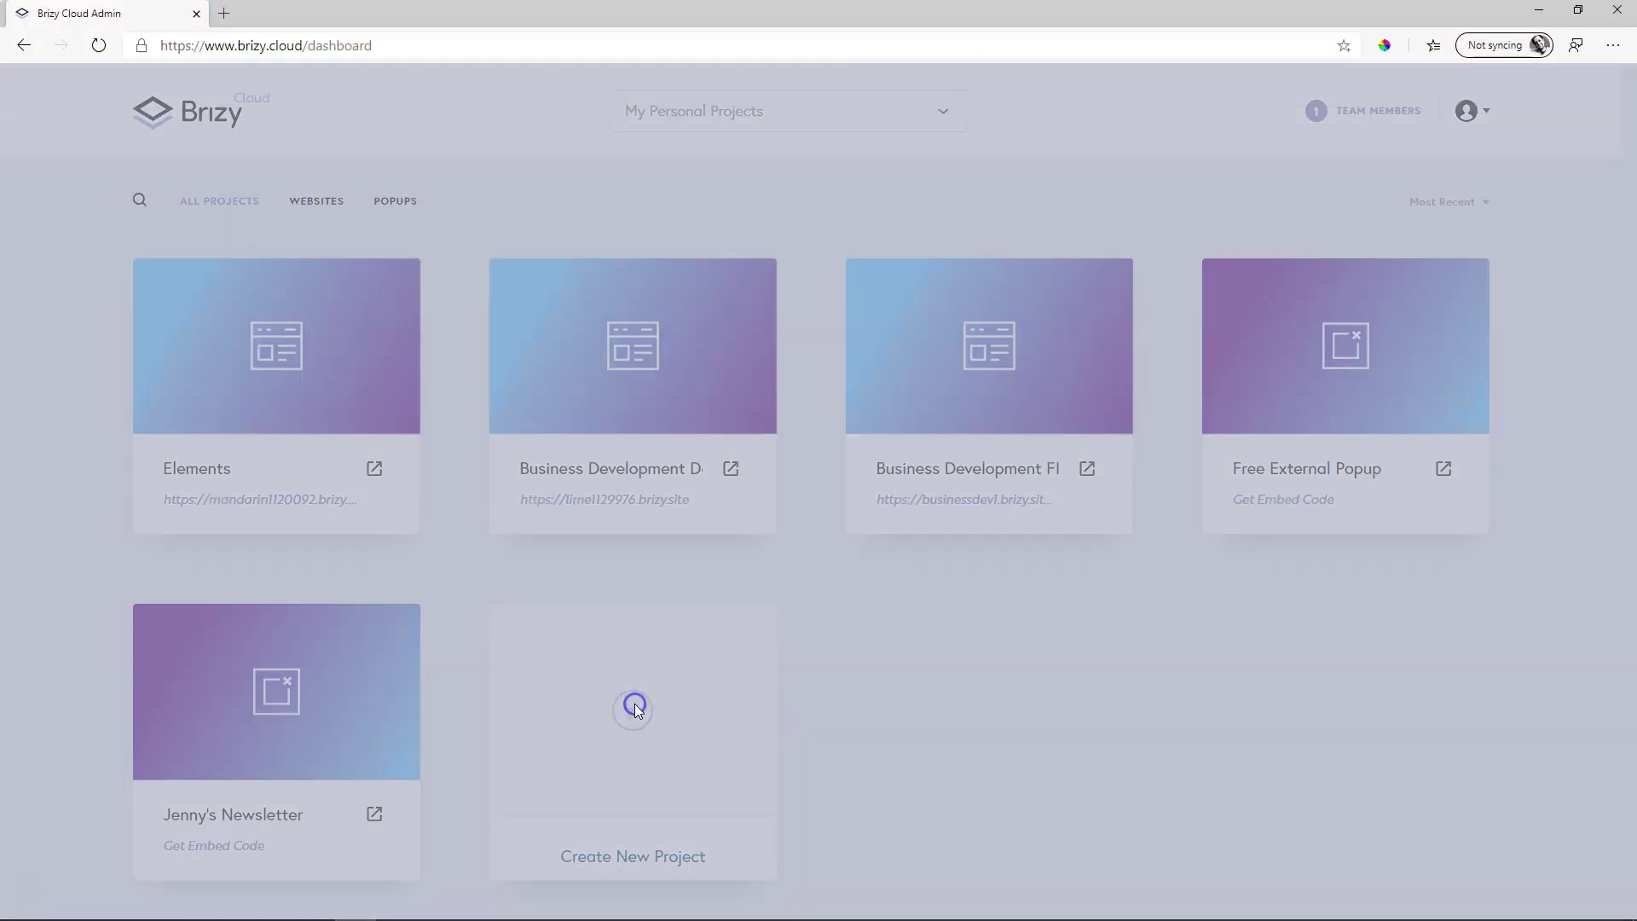
click(666, 602)
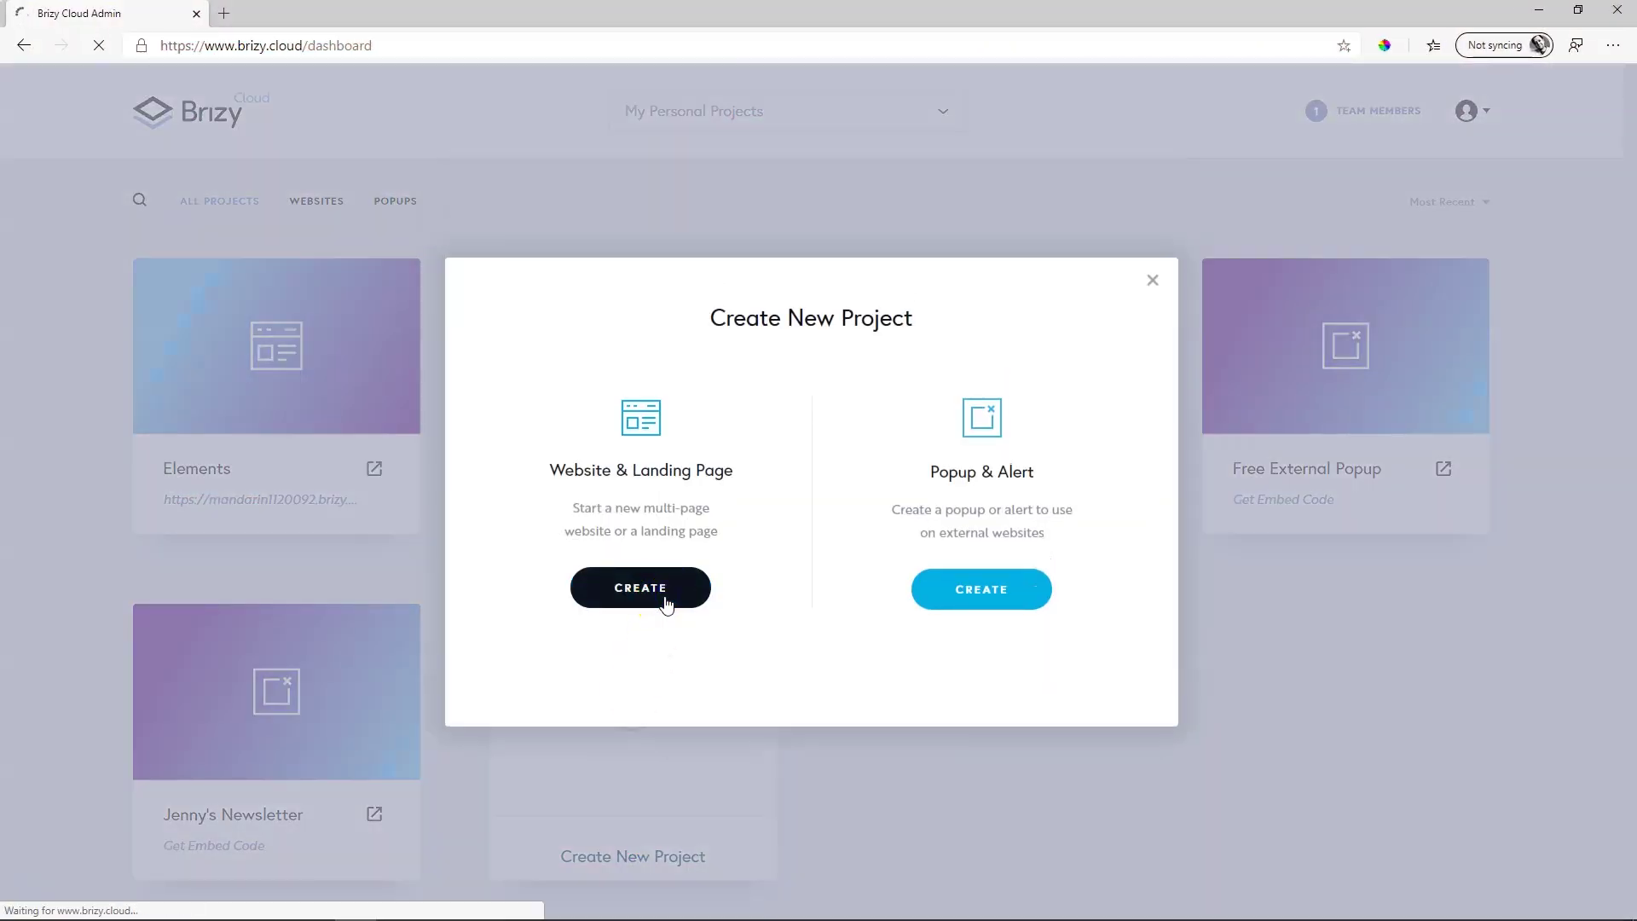
drag(614, 821, 506, 820)
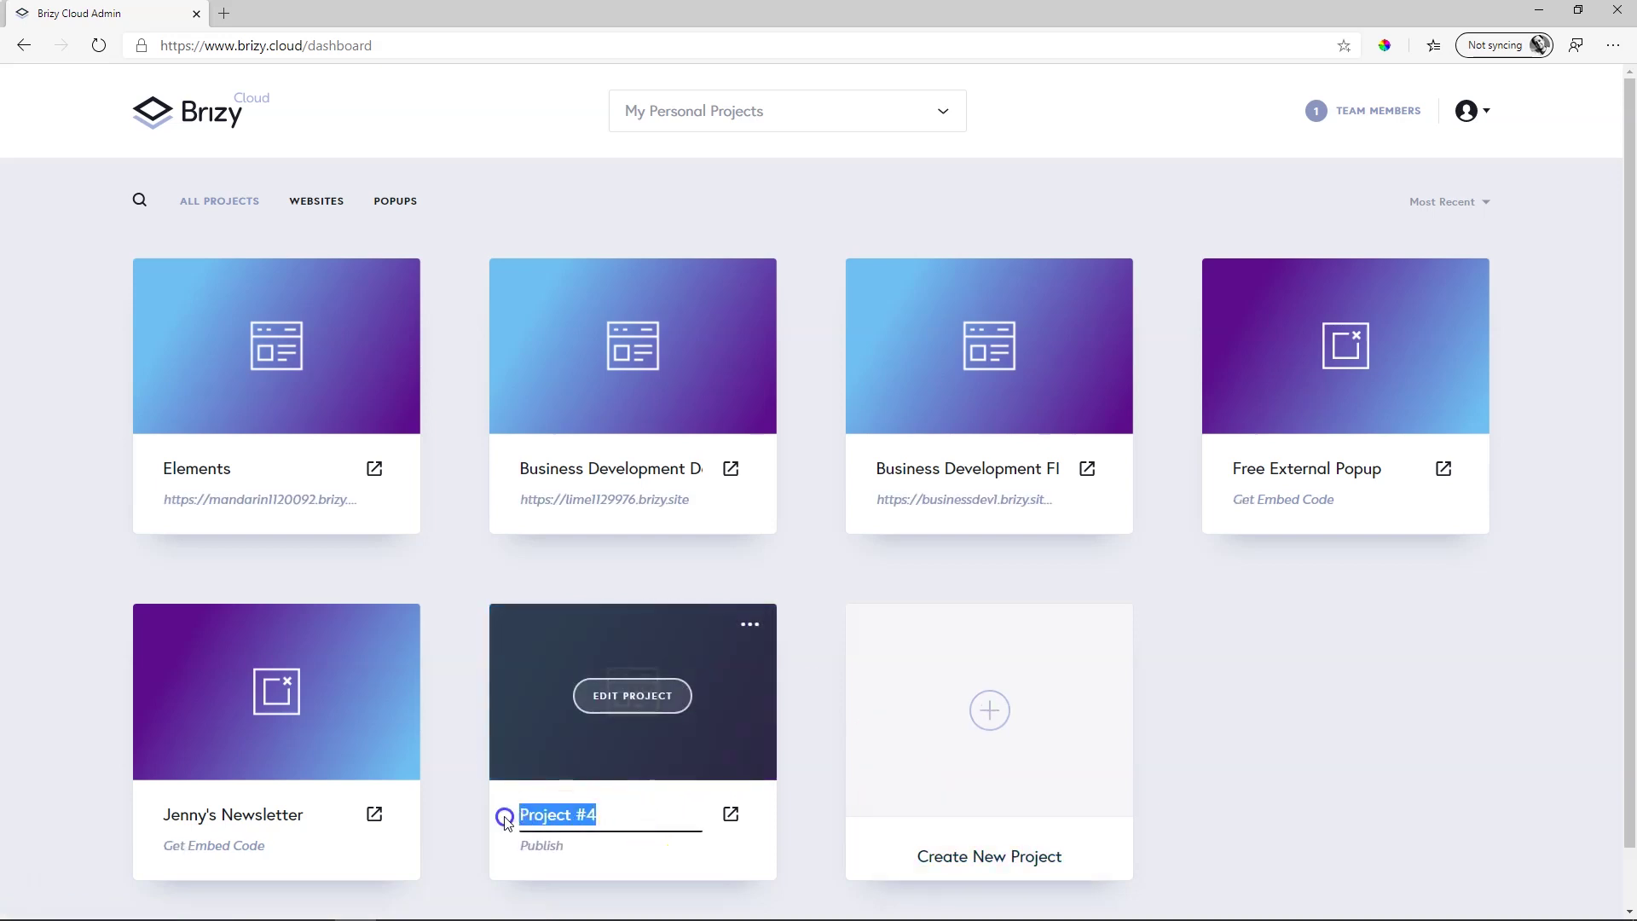
click(635, 705)
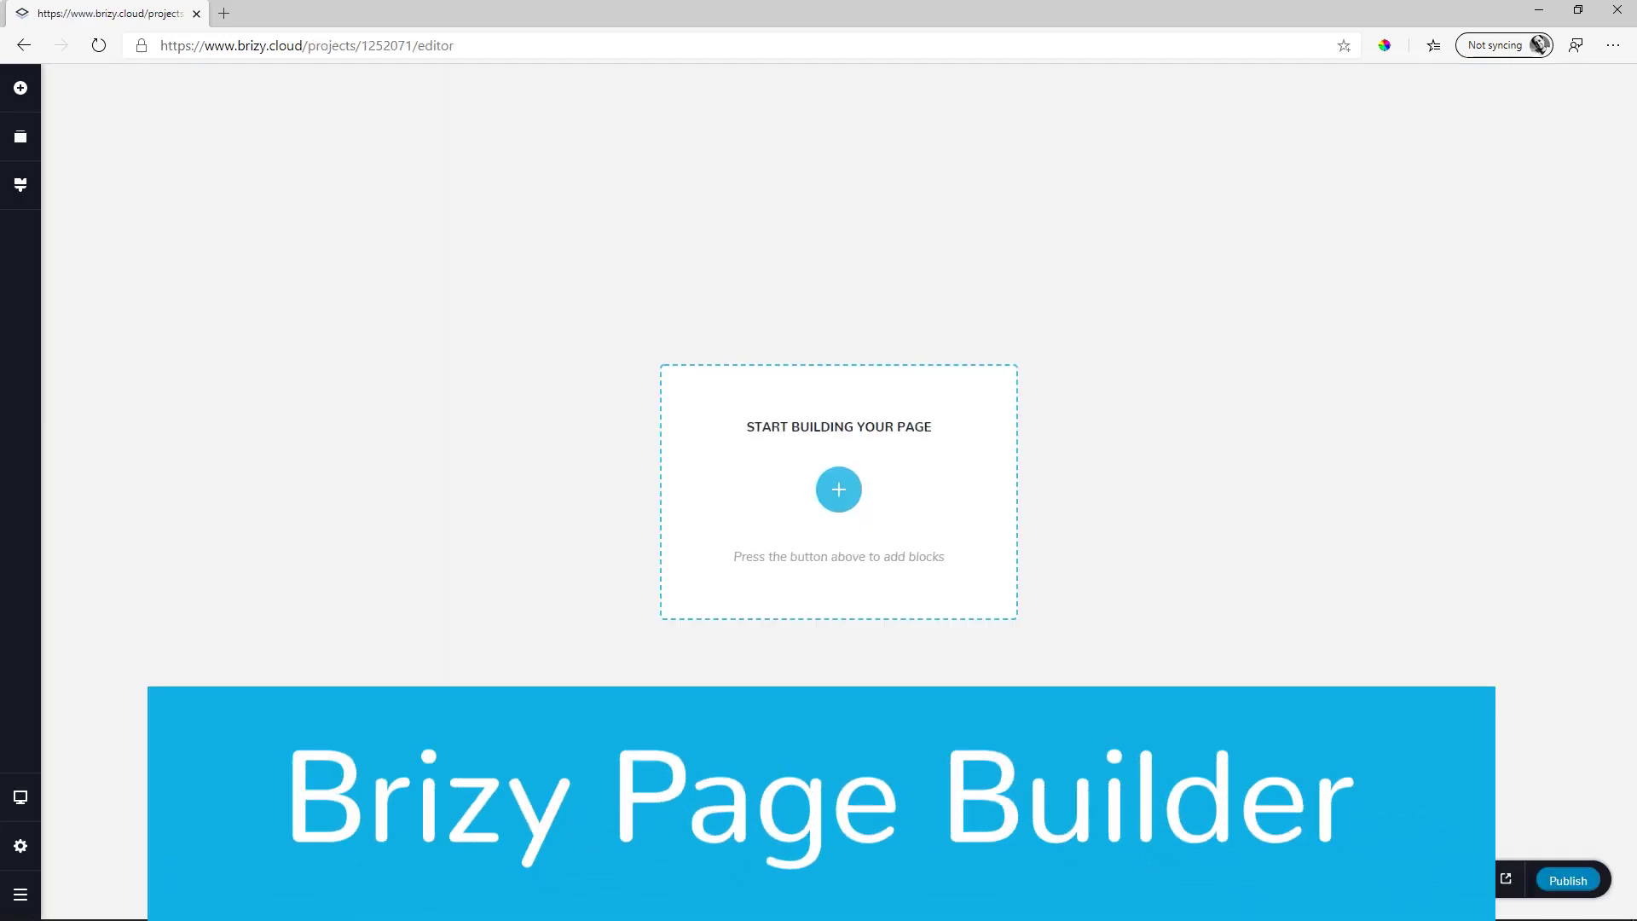
- Add a blank block to the empty page as a section with the cat-in-kitchen photo background
click(868, 502)
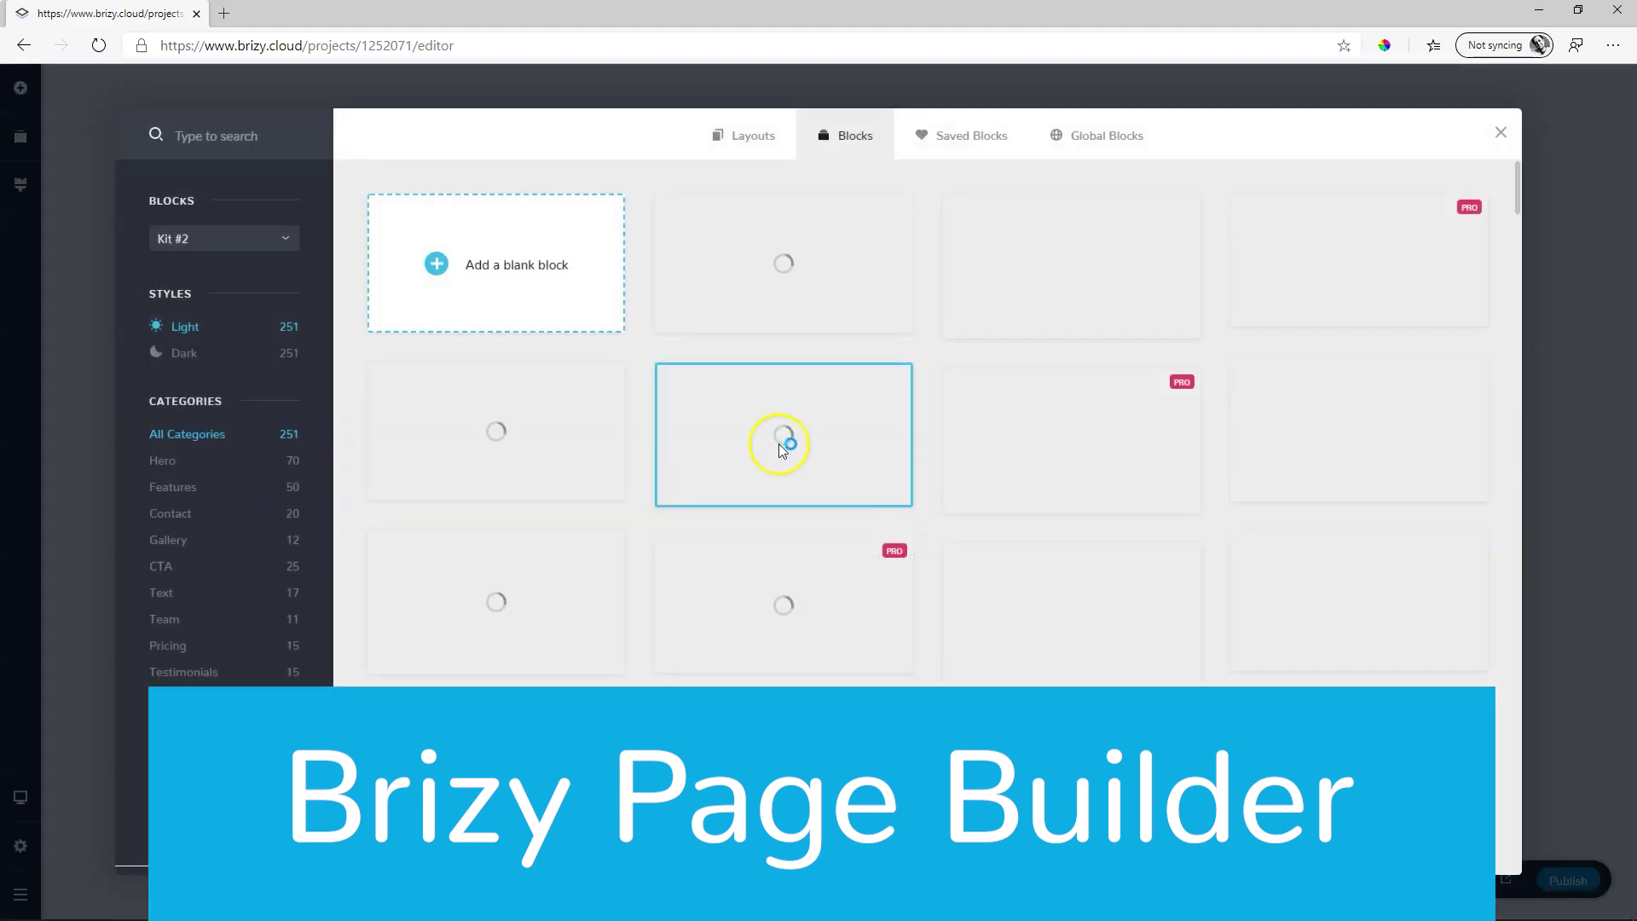
click(554, 271)
click(1542, 117)
click(1535, 237)
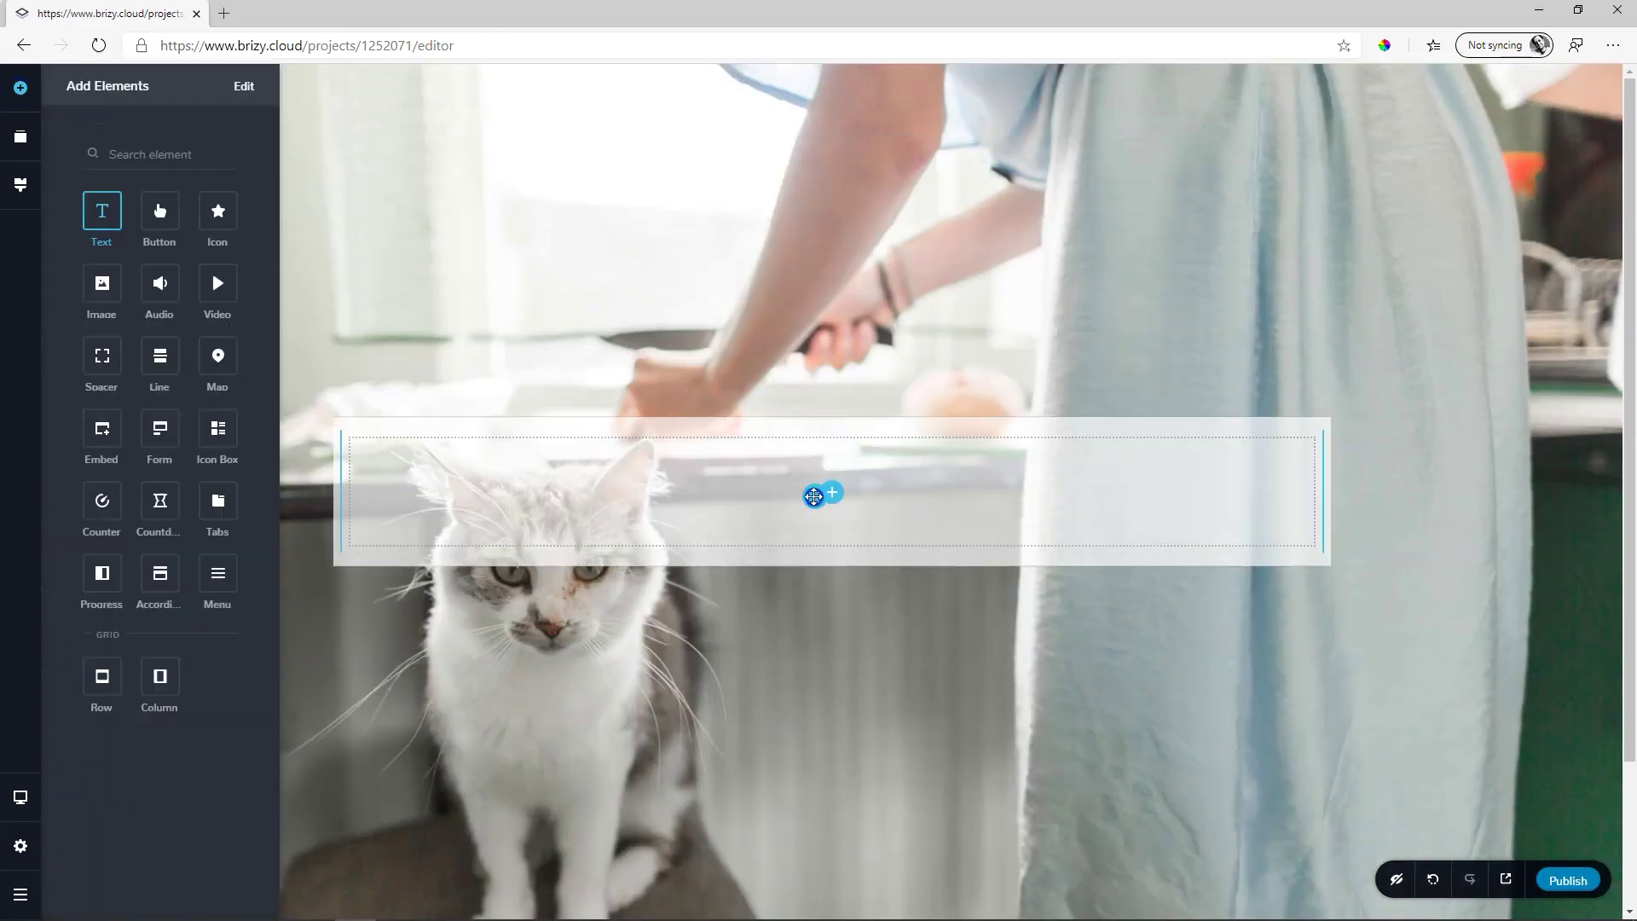
- Place a "Your Website Now" text heading in the photo block and look through the available elements
drag(110, 209, 705, 454)
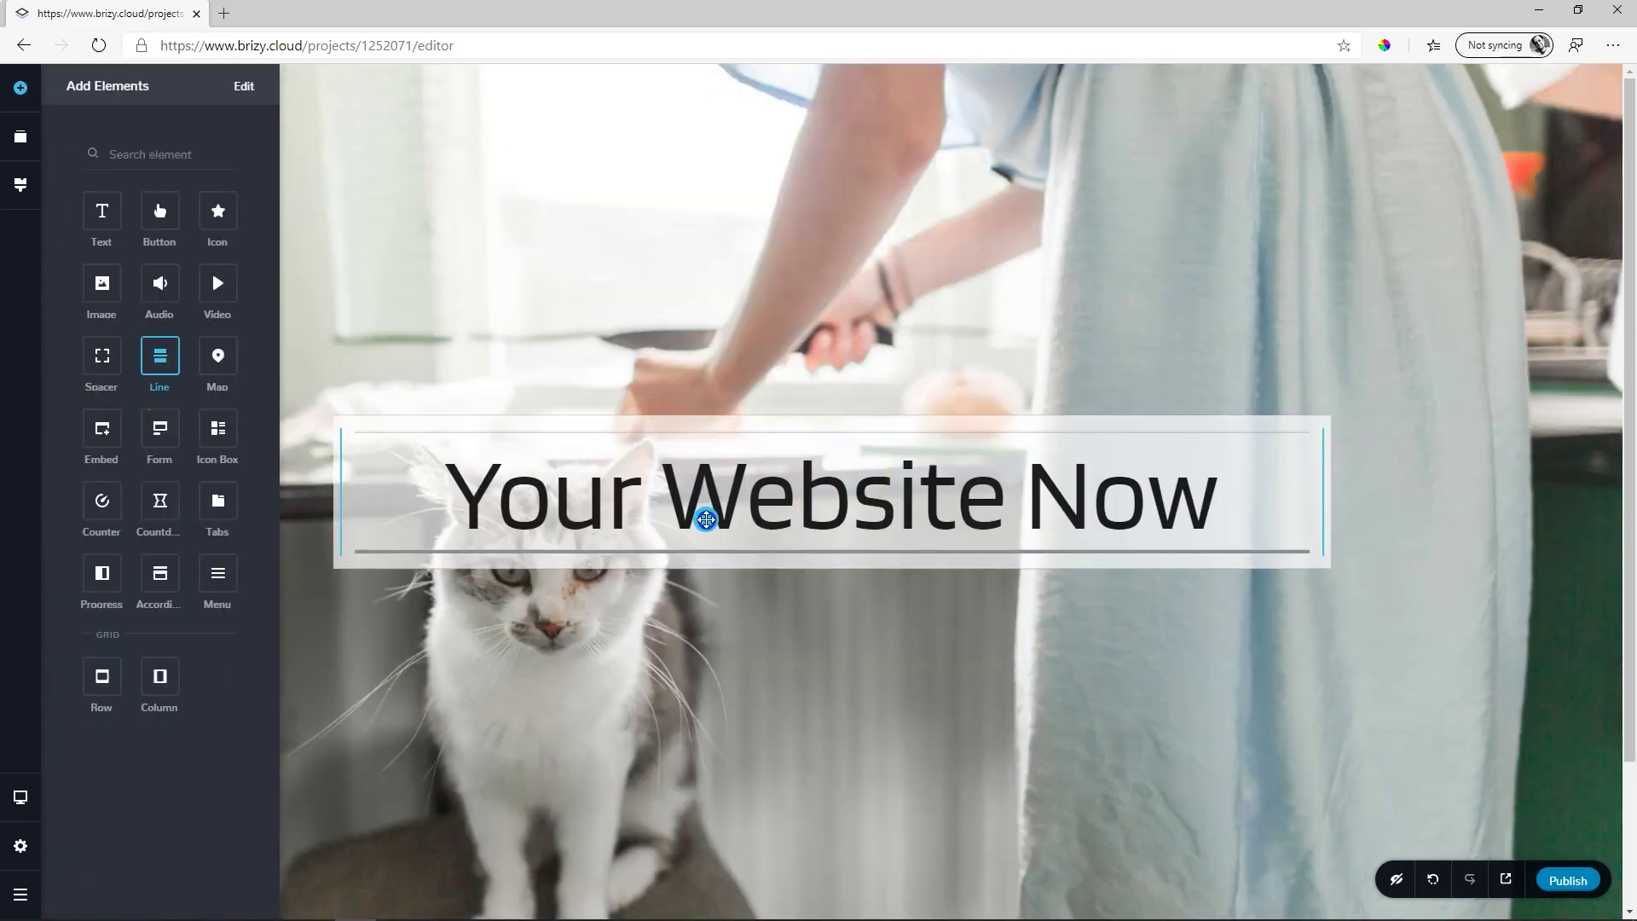
click(921, 525)
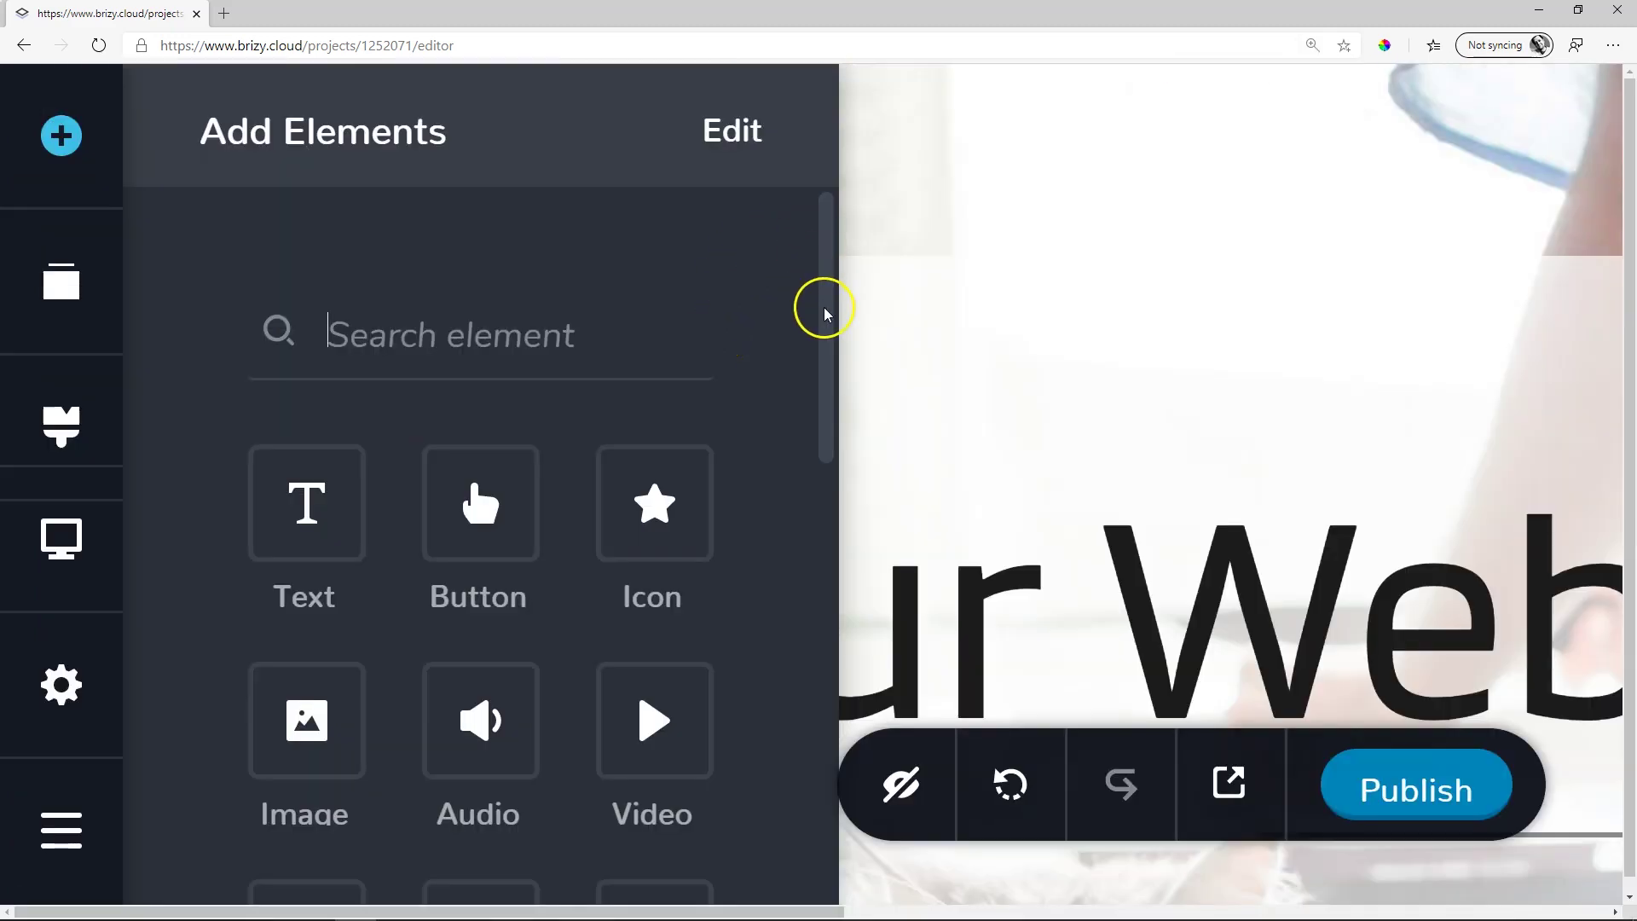
drag(833, 290, 820, 559)
key(ctrl+0)
scroll(905, 290, down, 2)
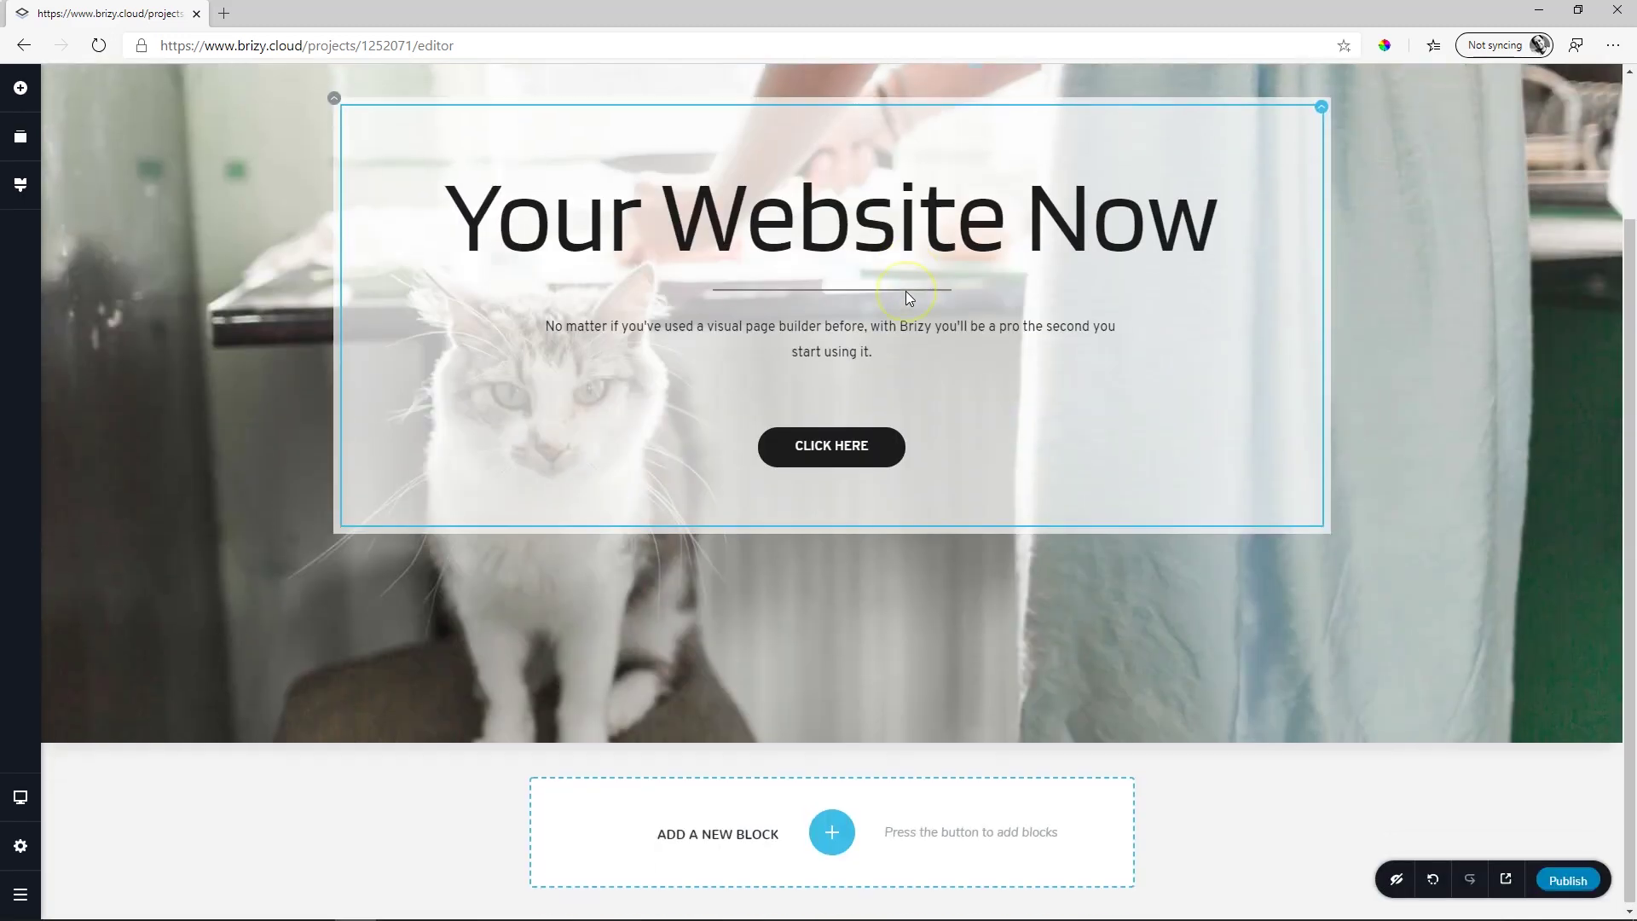
- Add the premade "Happiness is not something readymade" video block below the photo block
click(831, 827)
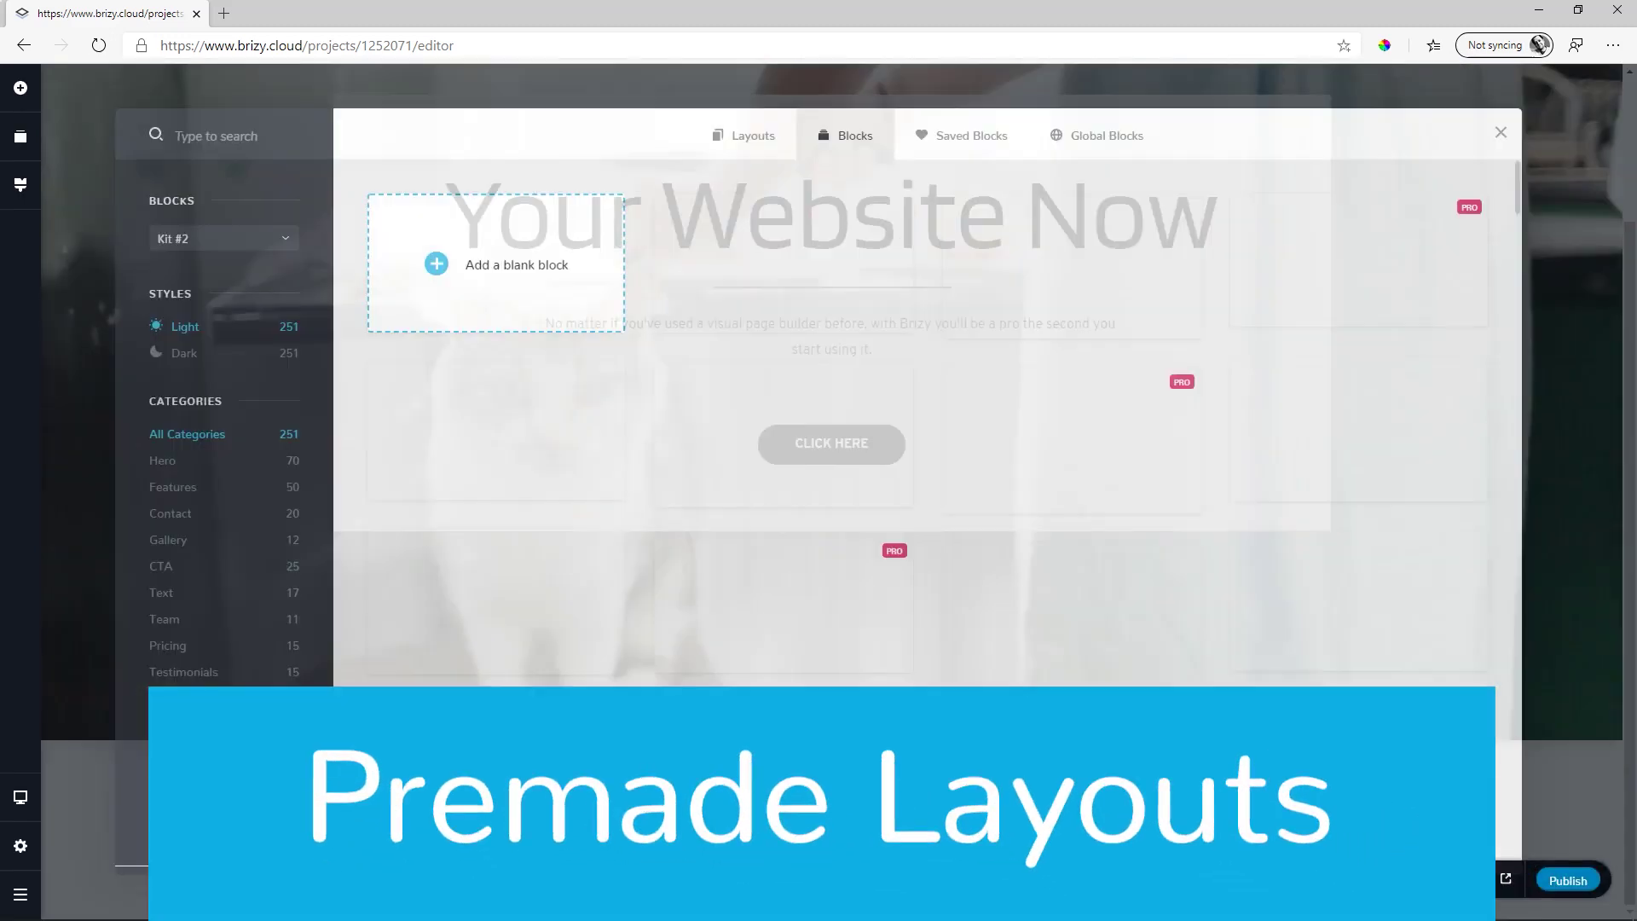
click(1514, 416)
click(1514, 417)
click(779, 376)
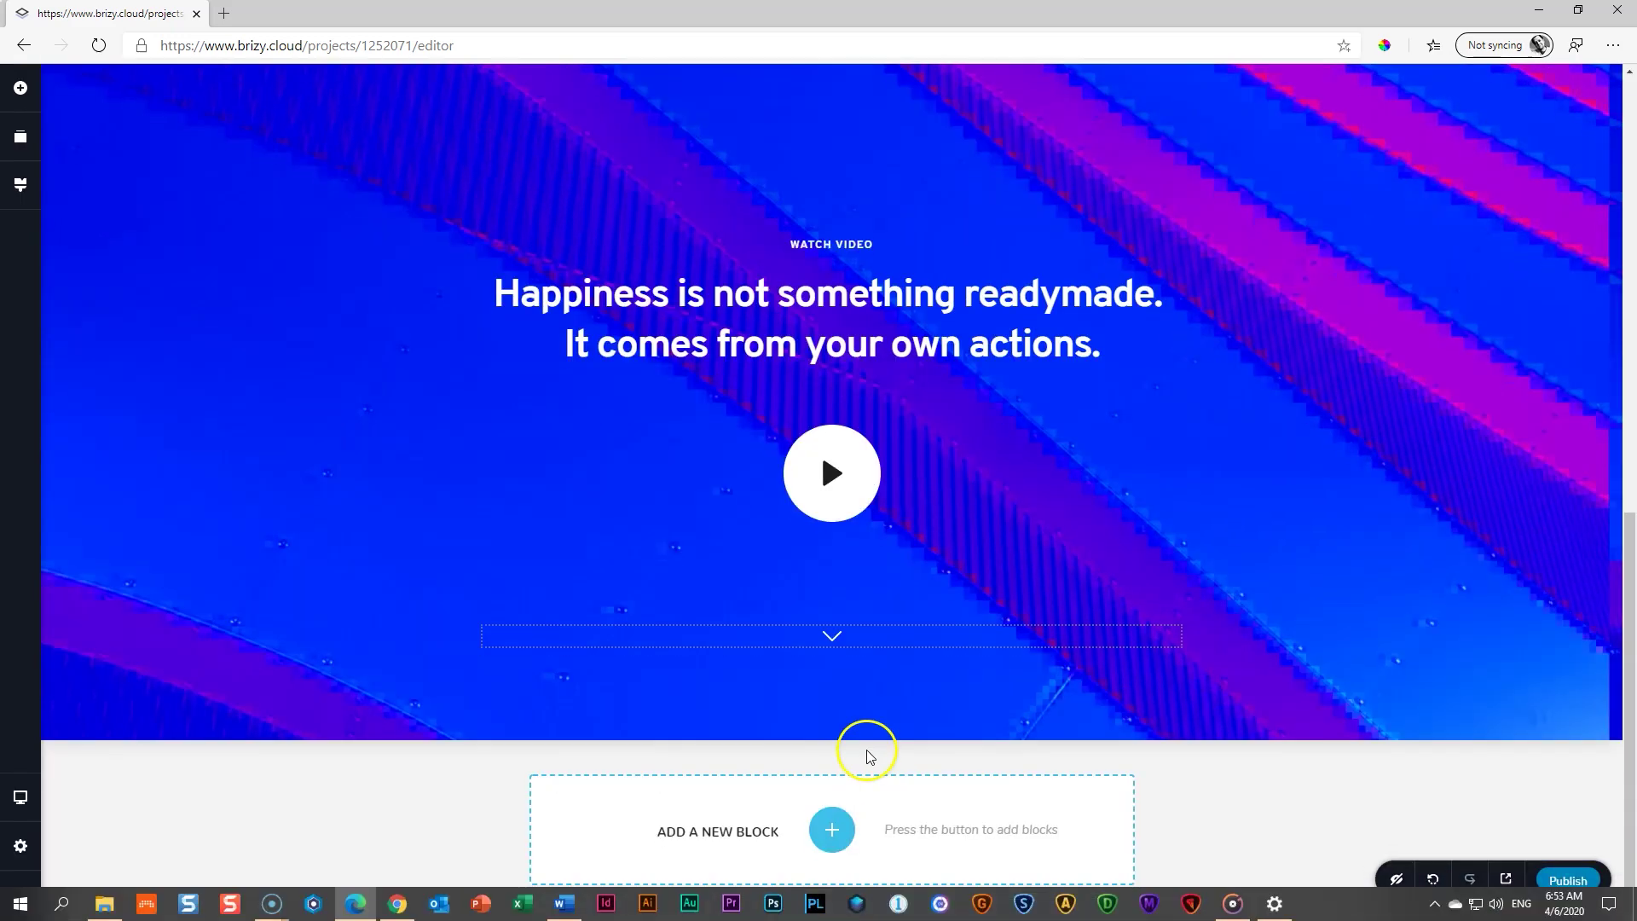
- Add two more premade blocks at the page end, finishing with the "Cultivate integrated markets" plan comparison
click(831, 830)
click(496, 774)
click(831, 829)
scroll(874, 679, down, 5)
click(1199, 537)
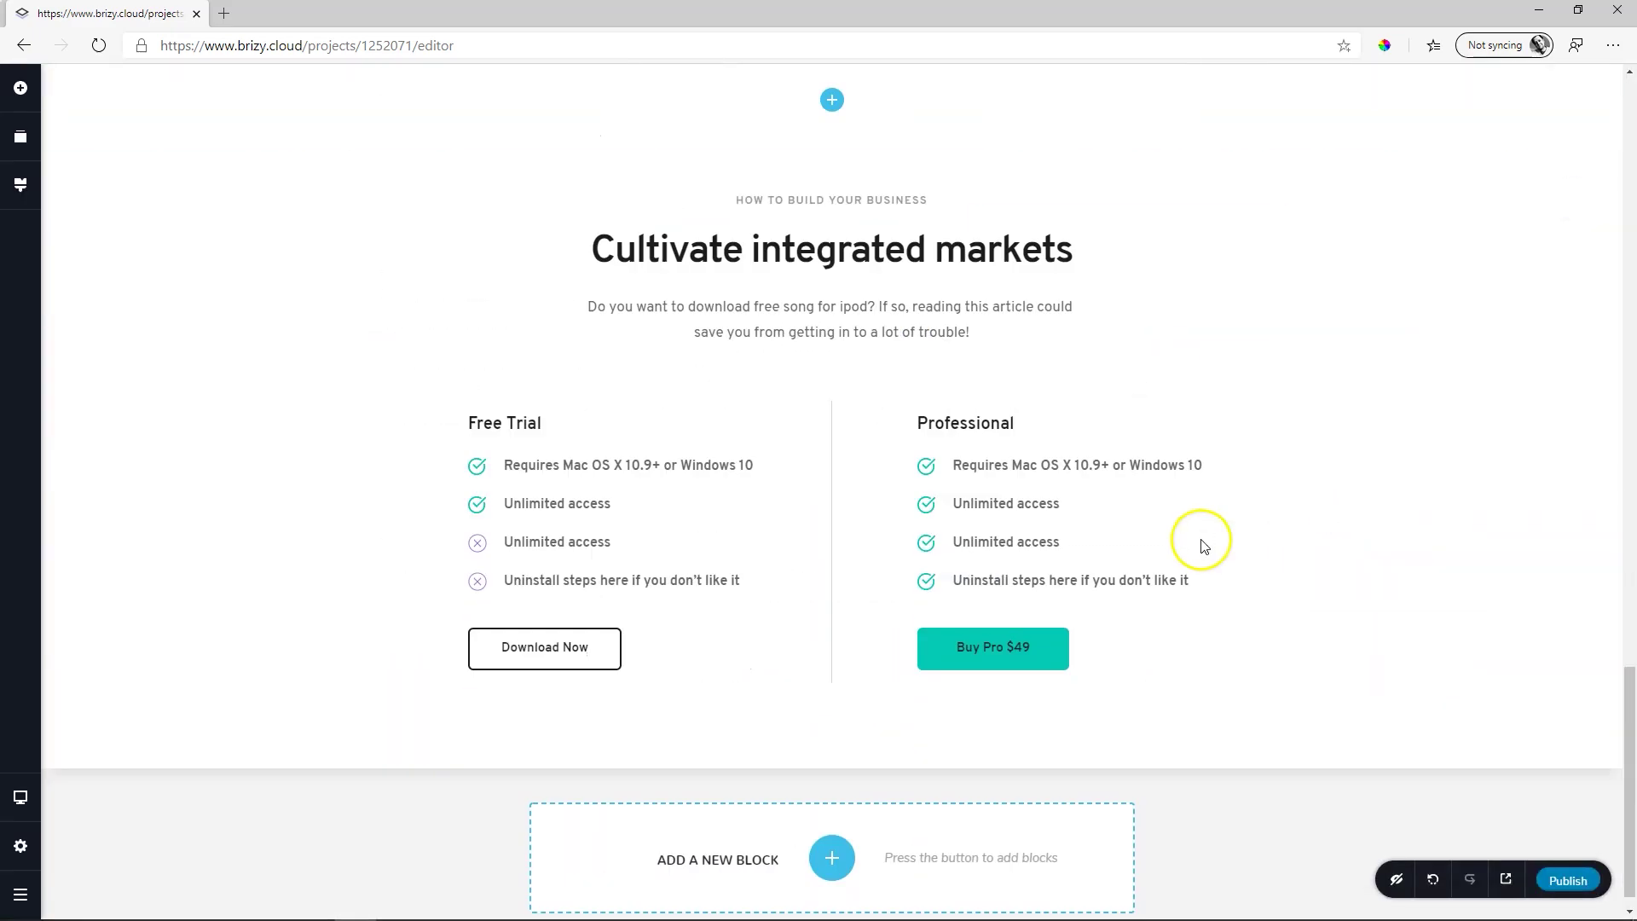
- Browse the premade layouts and import the About page from the Gourmet layout
click(826, 760)
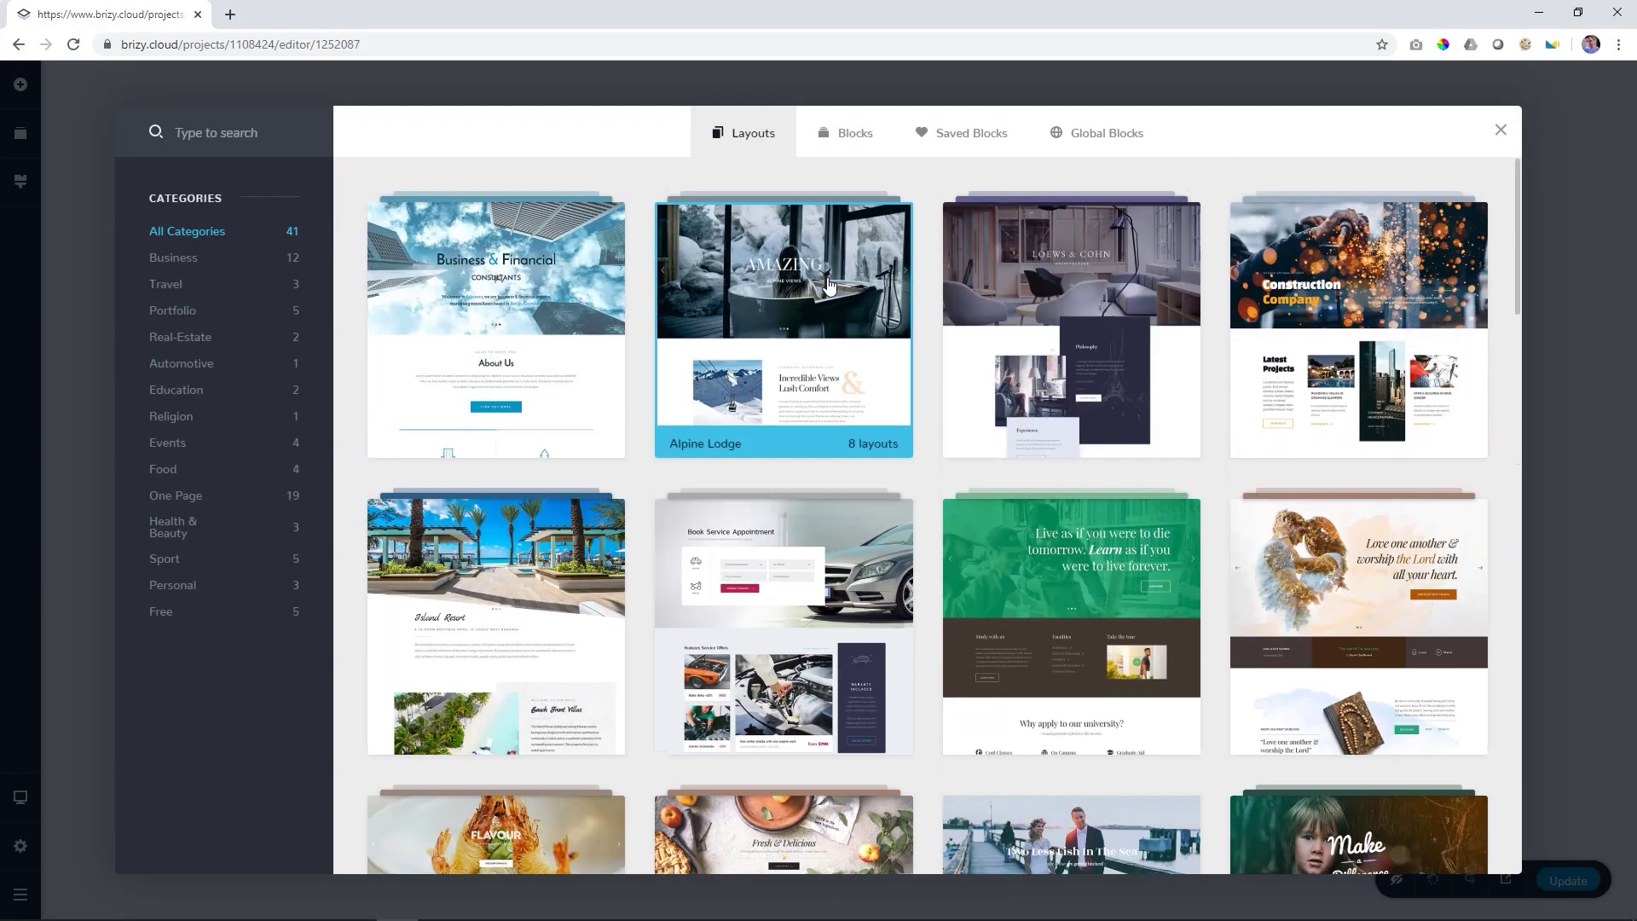
scroll(826, 281, down, 13)
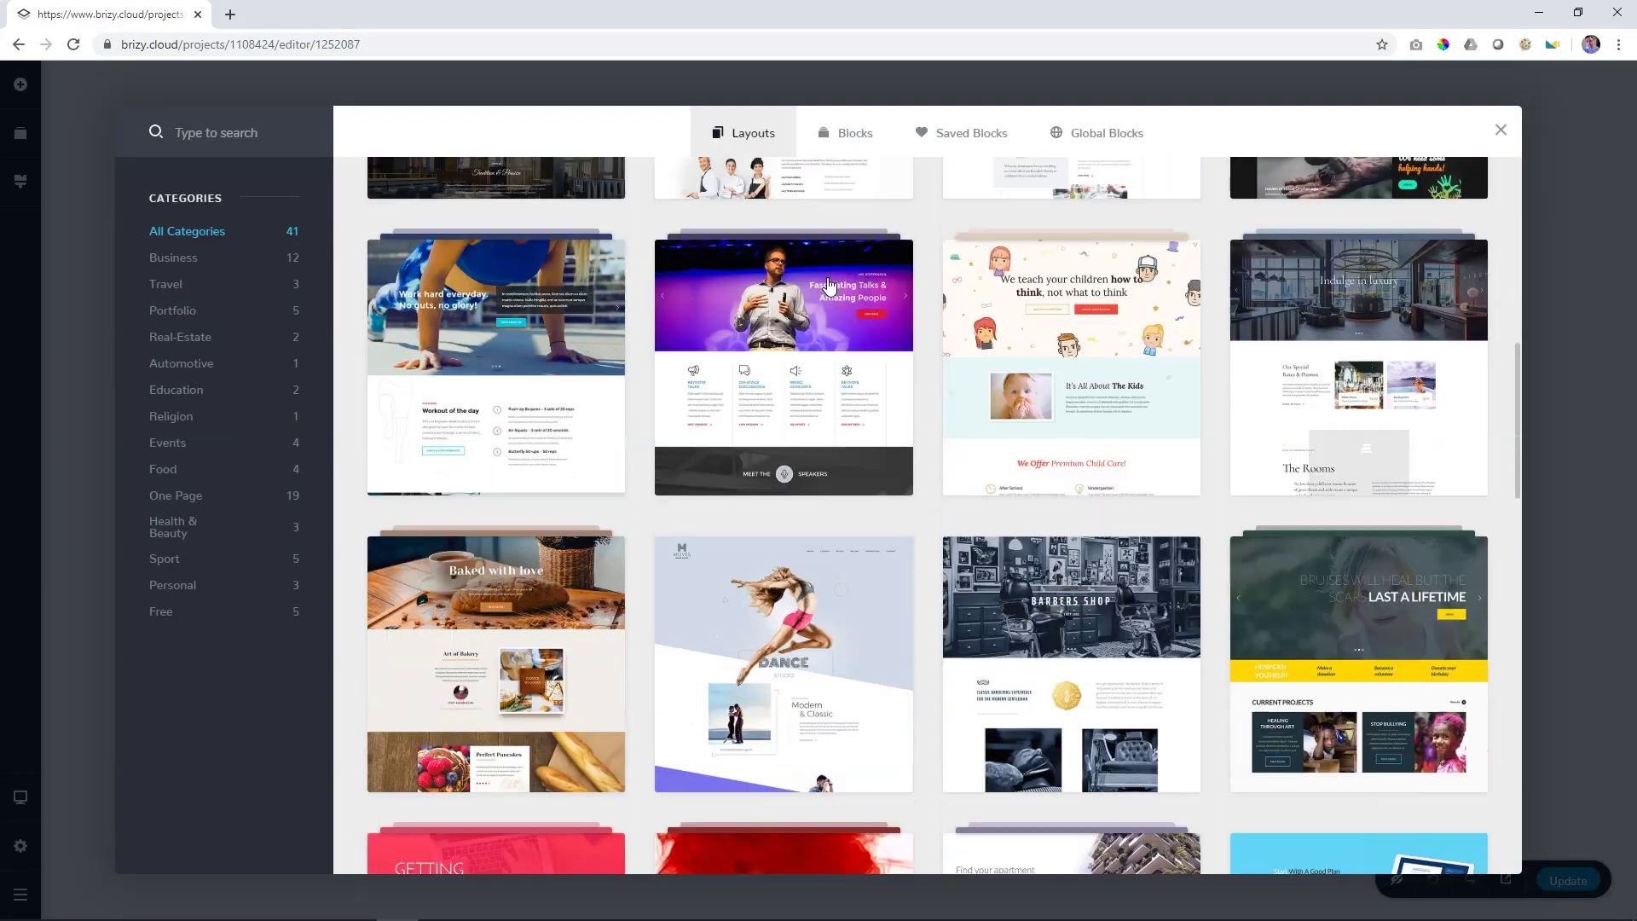
scroll(827, 281, up, 6)
click(827, 282)
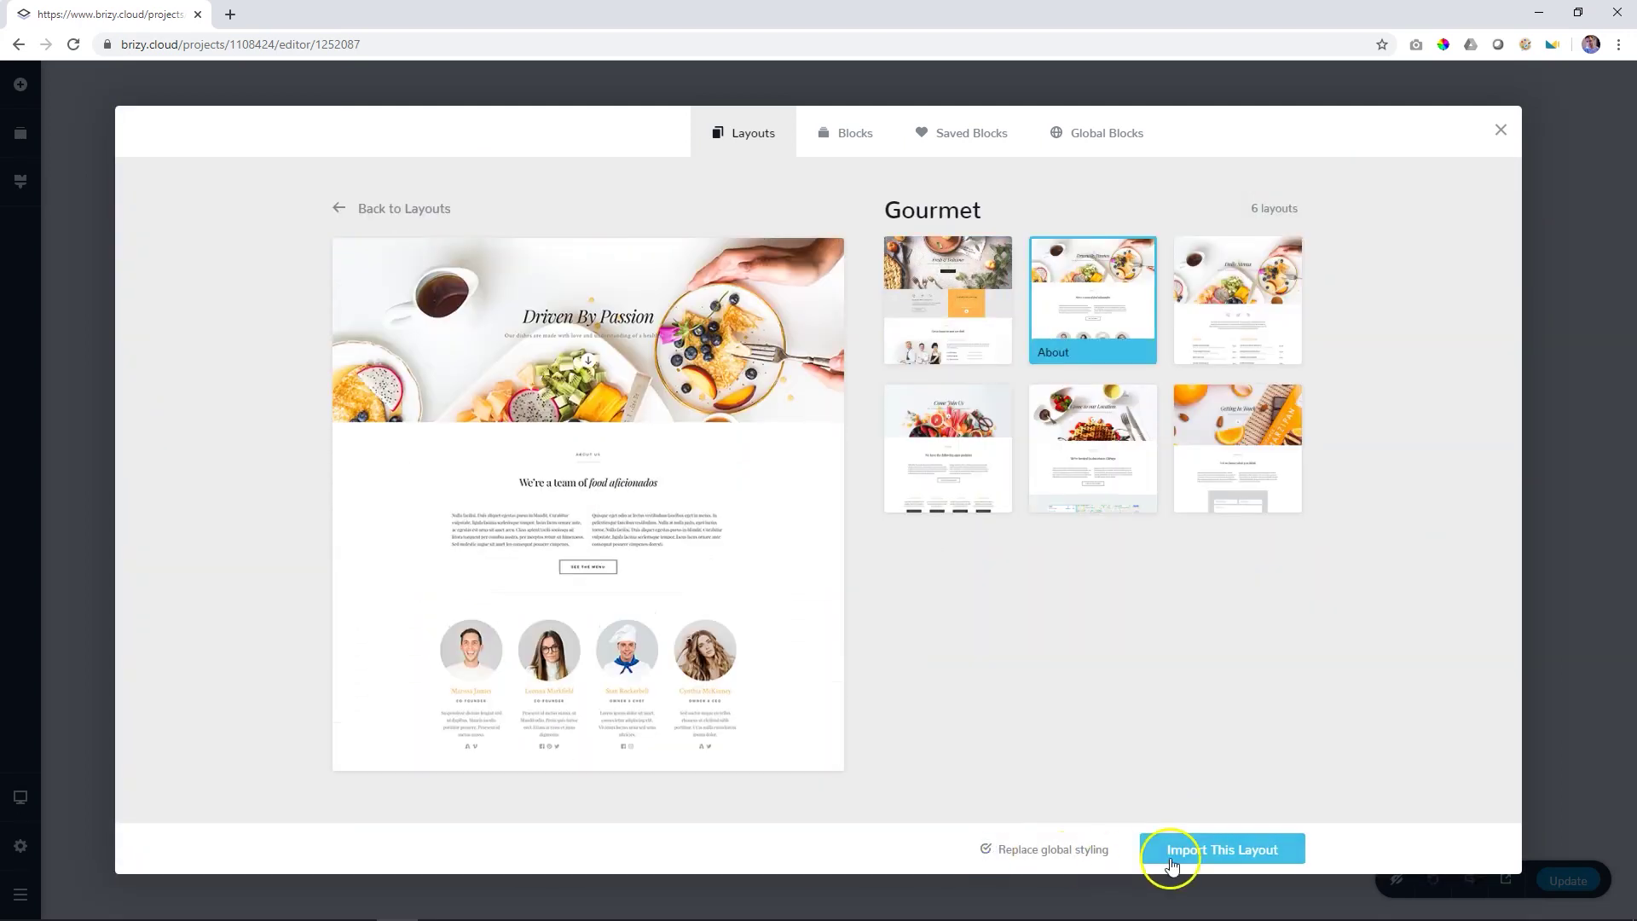
click(1210, 852)
- Insert a form into the blank block below the testimonial slider and select its email field and submit button
scroll(1151, 577, down, 8)
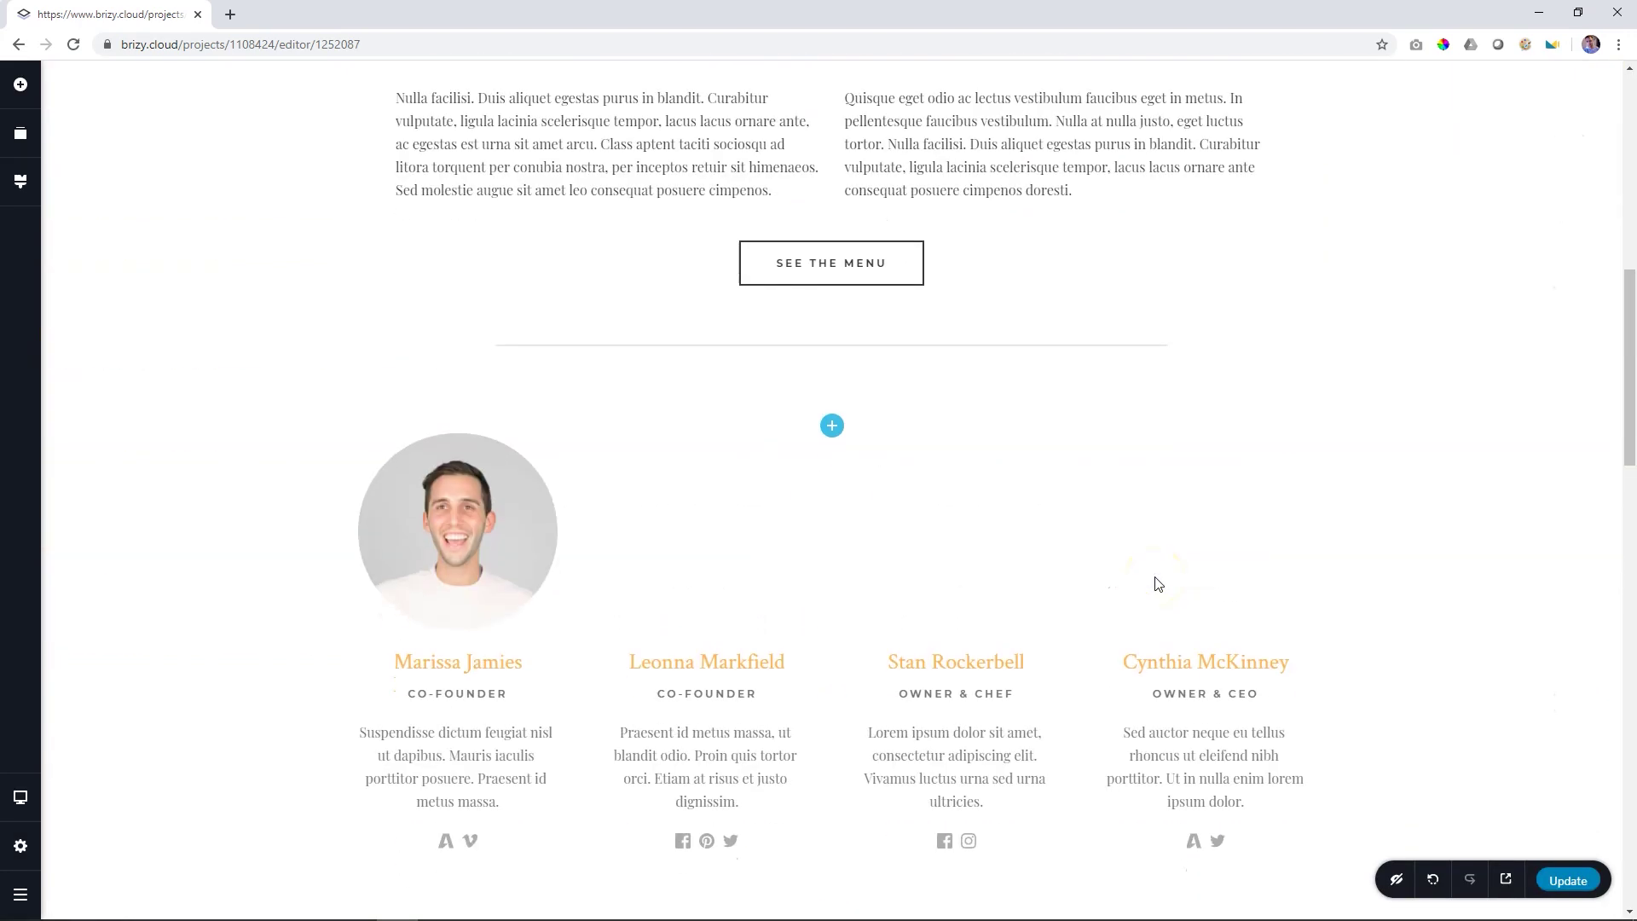
scroll(1350, 561, down, 6)
scroll(1351, 562, down, 15)
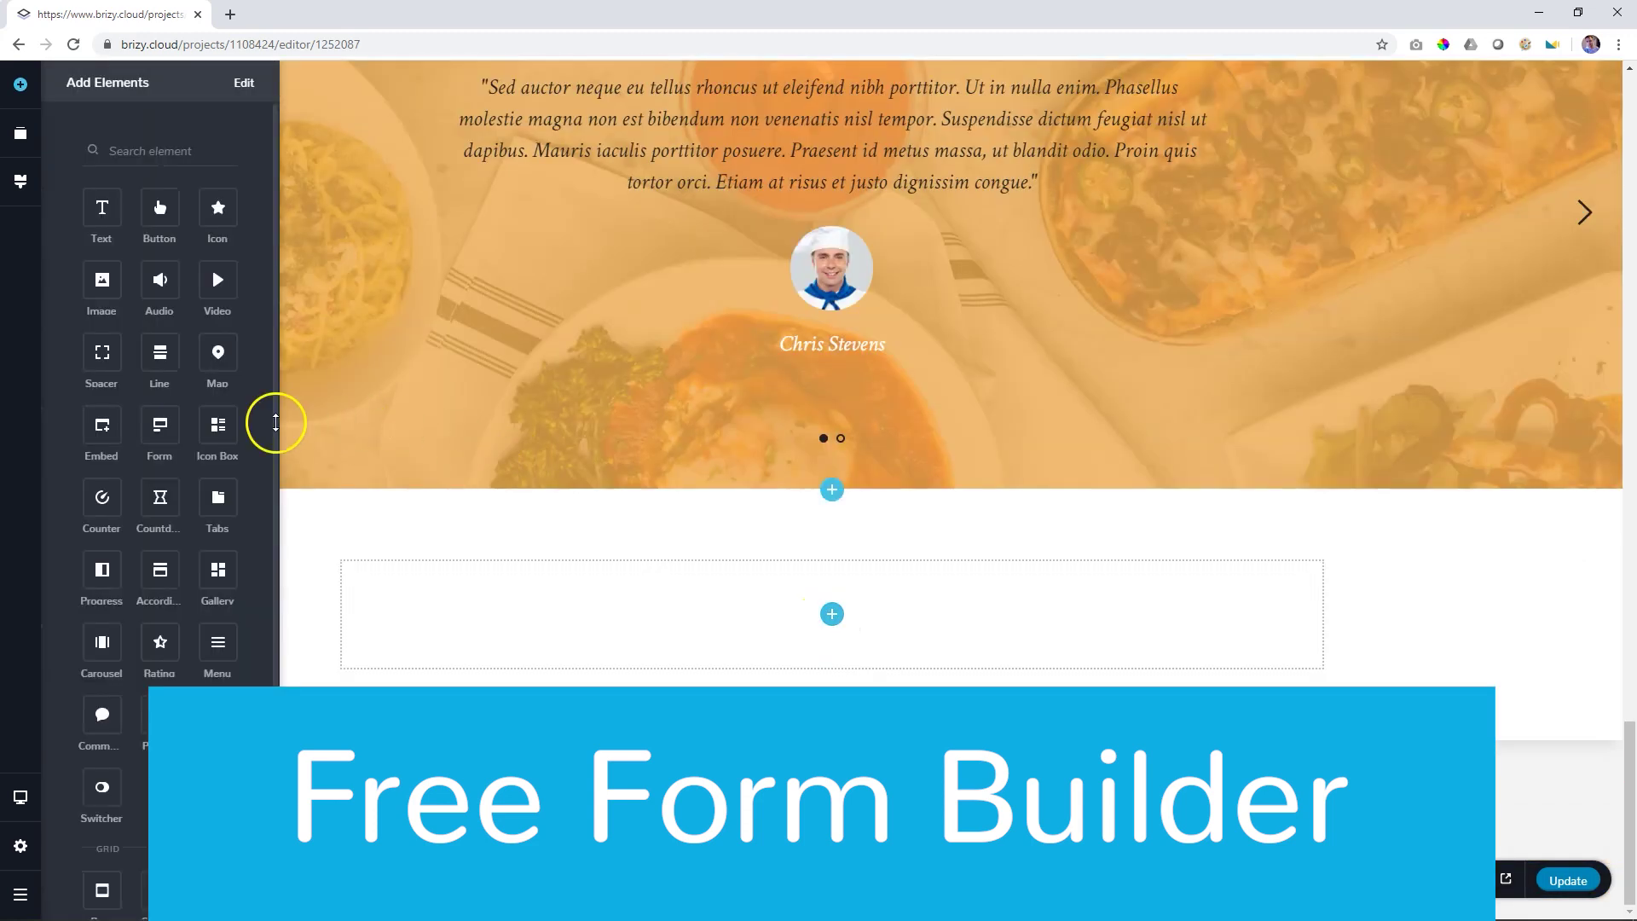
drag(159, 424, 824, 607)
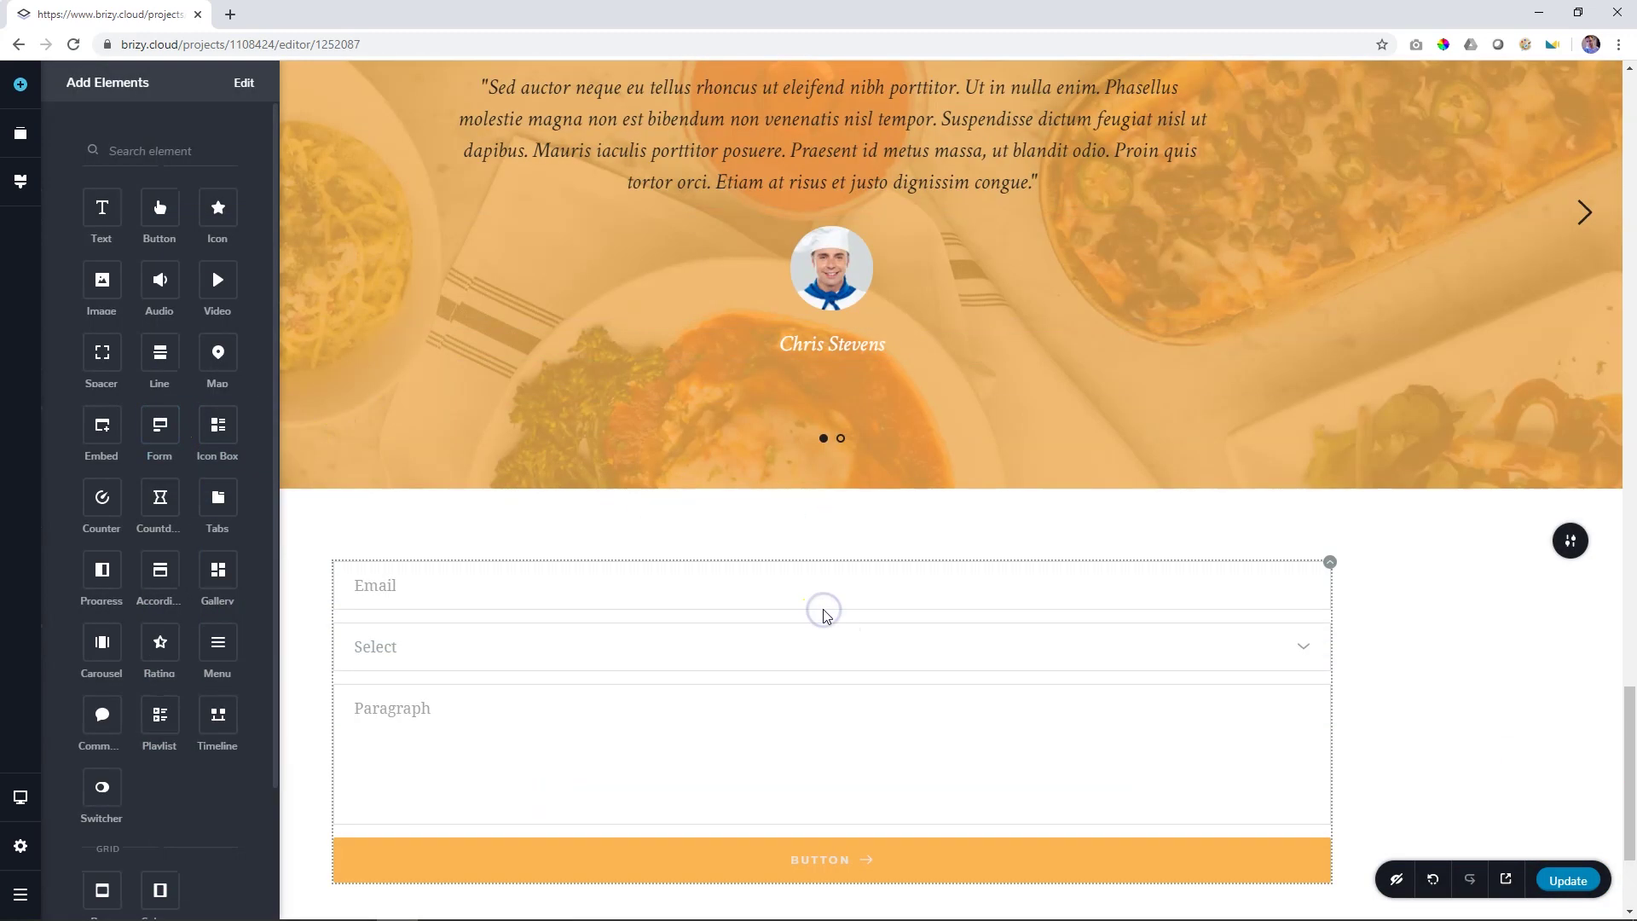
click(811, 579)
scroll(841, 669, down, 2)
click(843, 678)
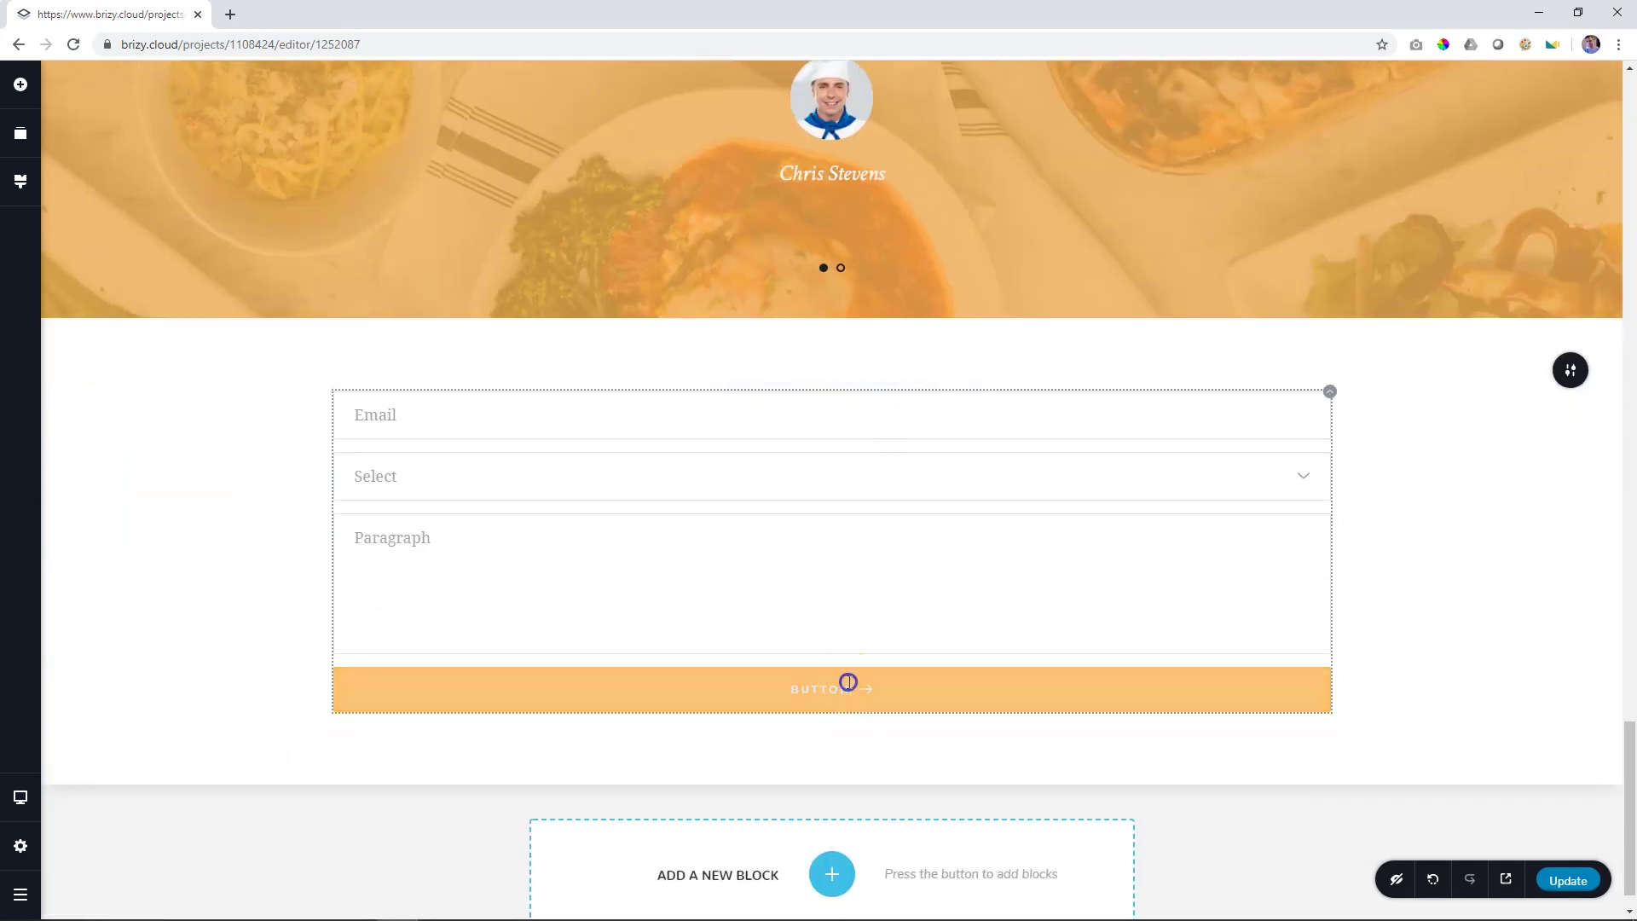
click(939, 638)
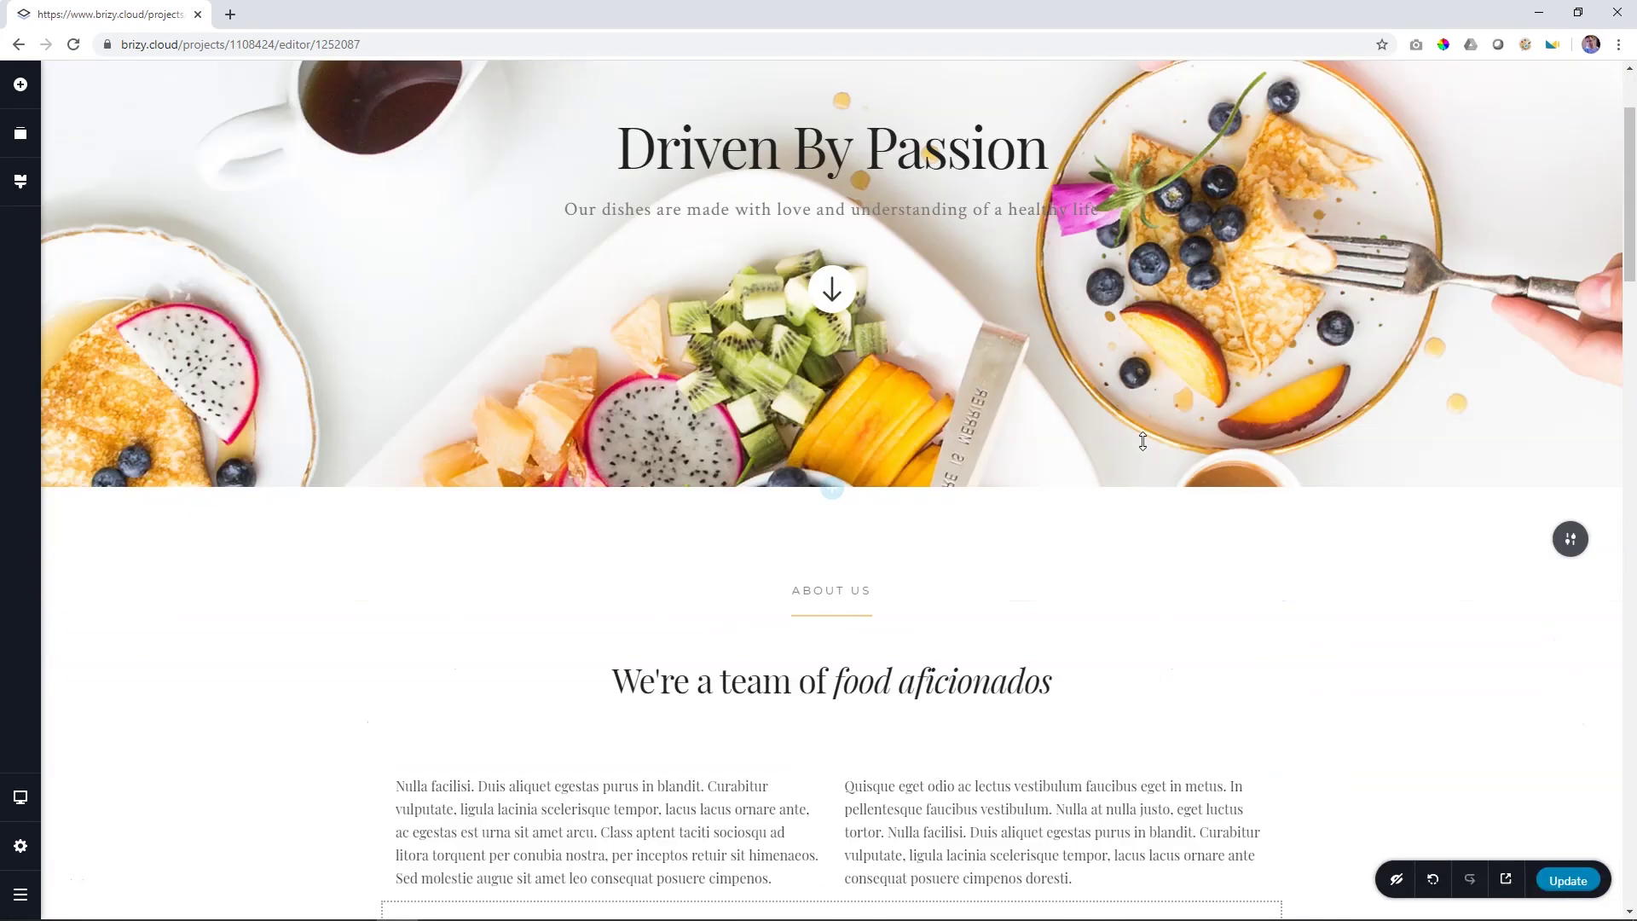
- Link the "See the Menu" button to a popup chosen from the popup blocks and try it on the published page
scroll(877, 341, down, 5)
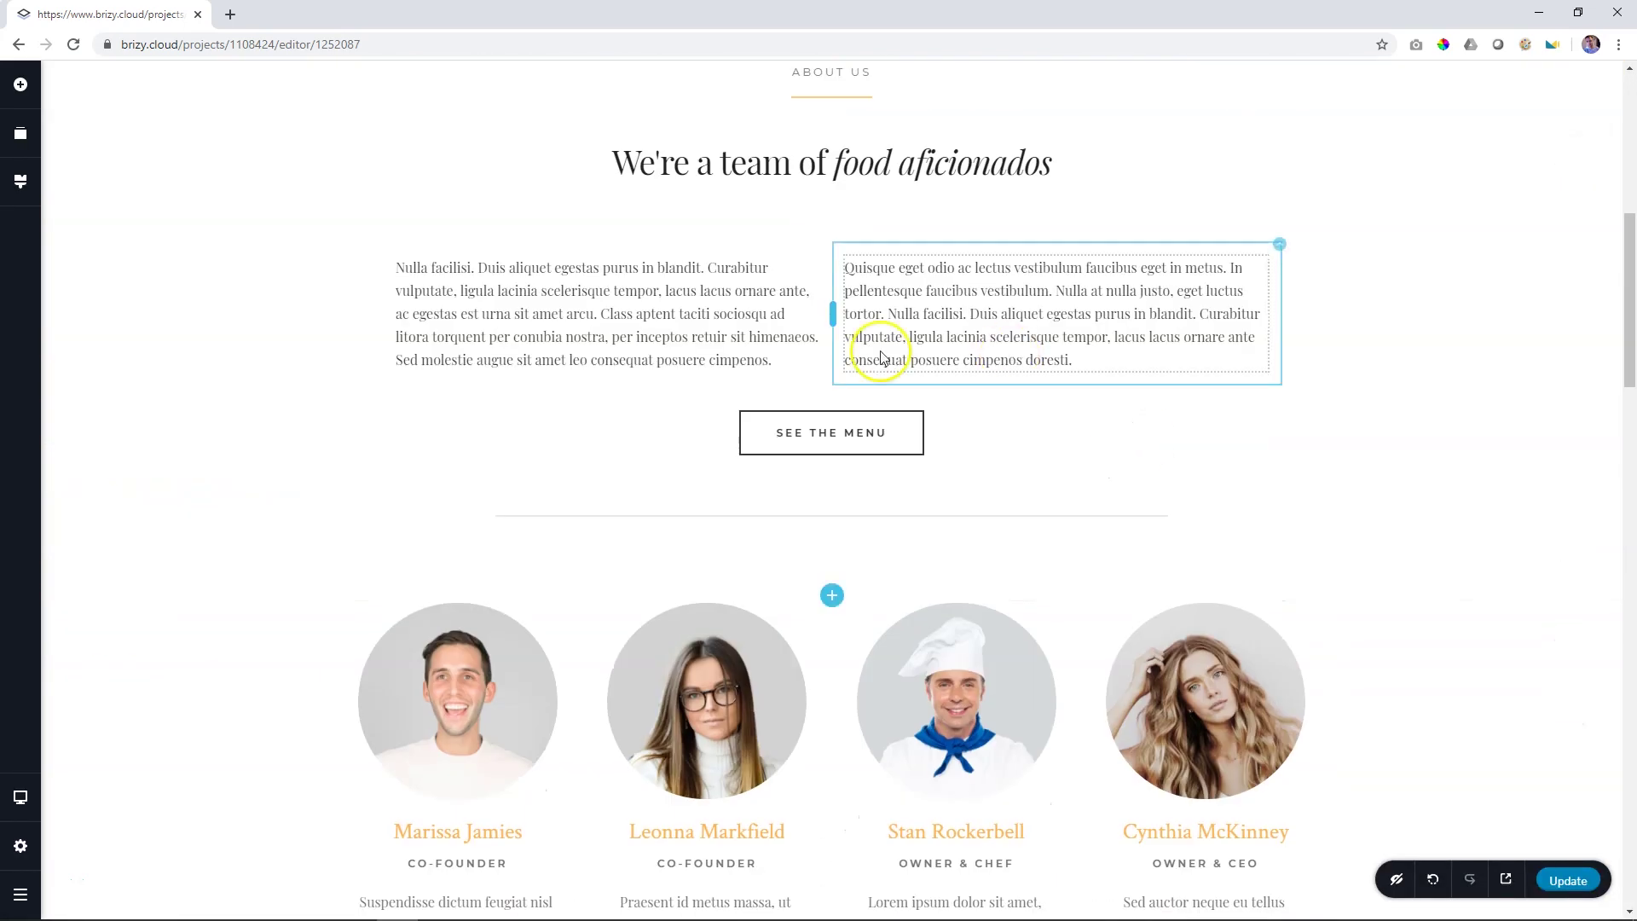
click(796, 432)
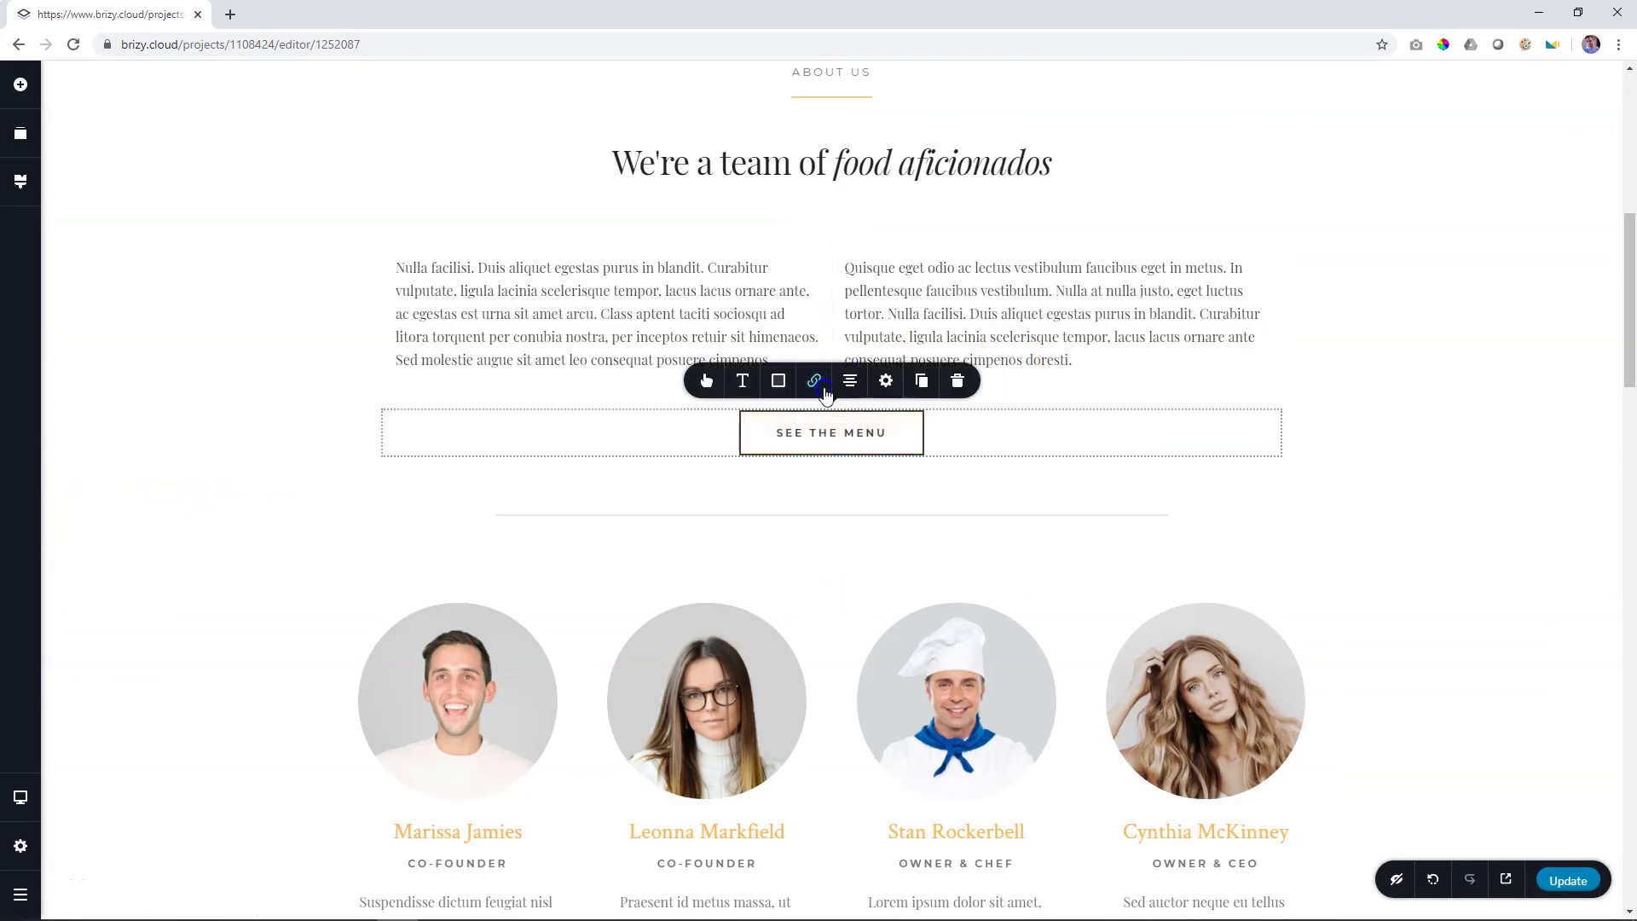
click(814, 380)
click(864, 203)
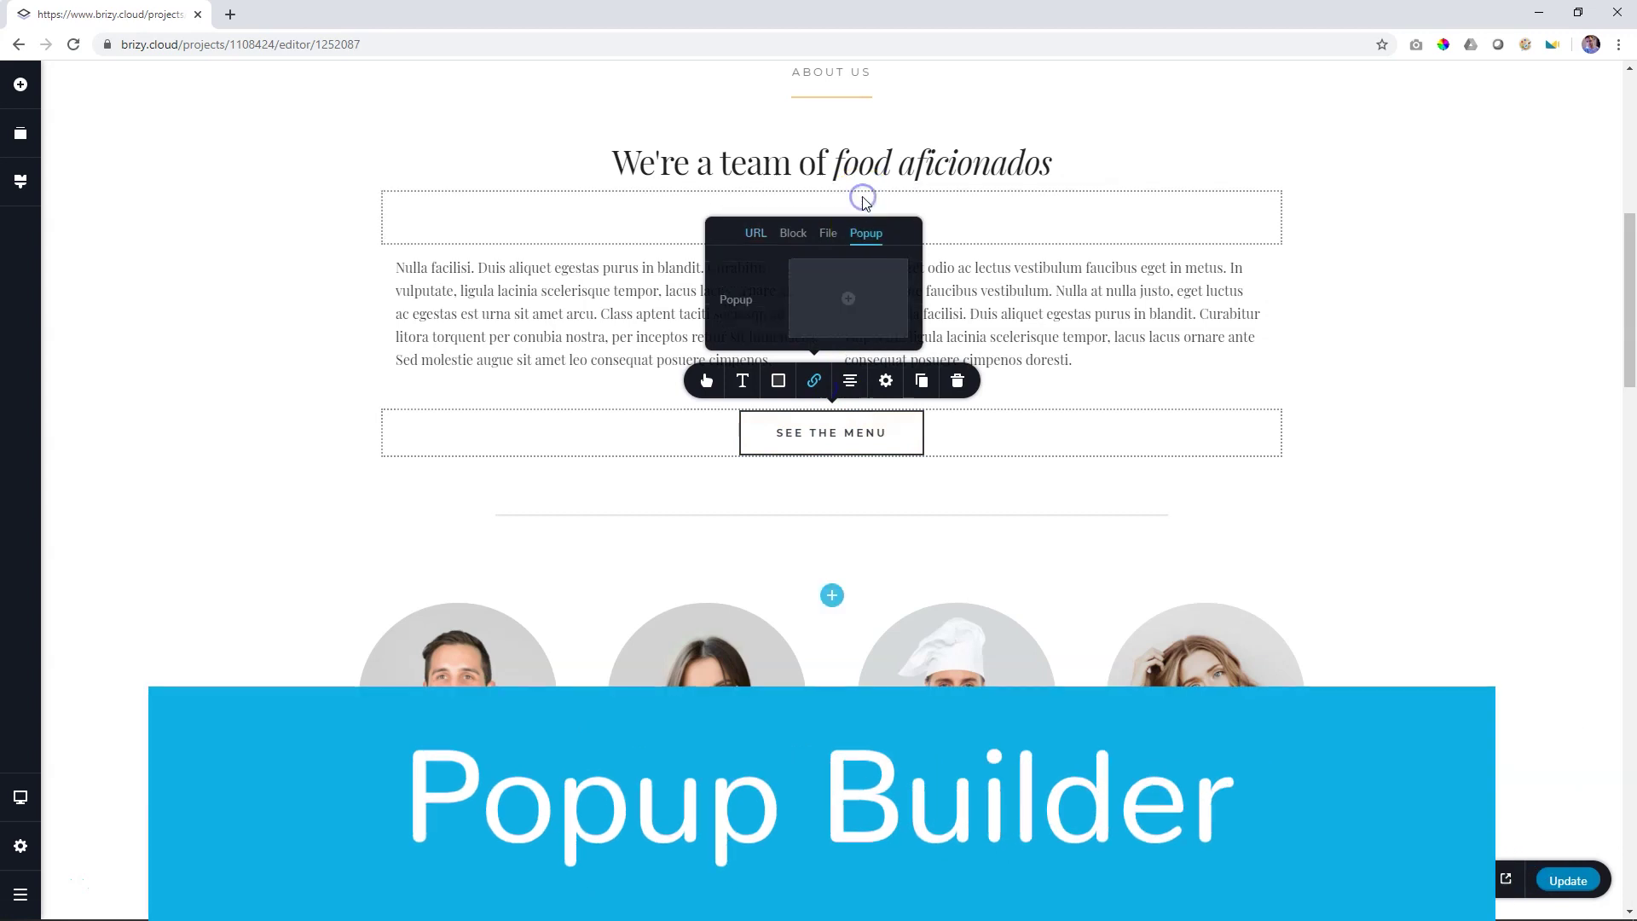
click(837, 288)
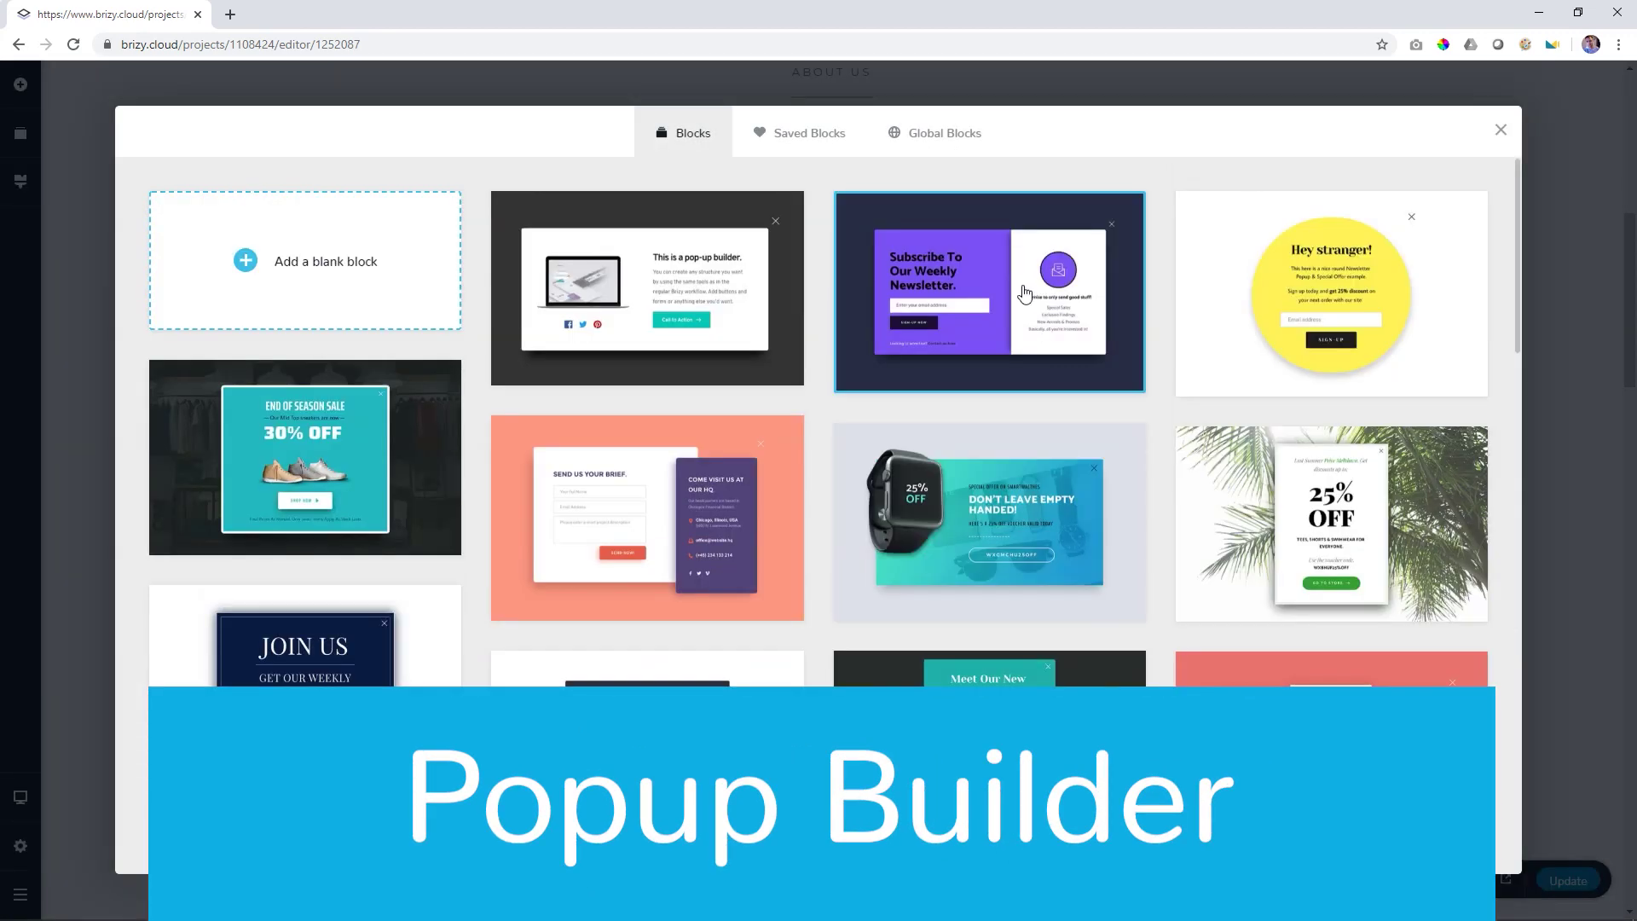
scroll(1024, 294, down, 5)
scroll(1024, 294, down, 10)
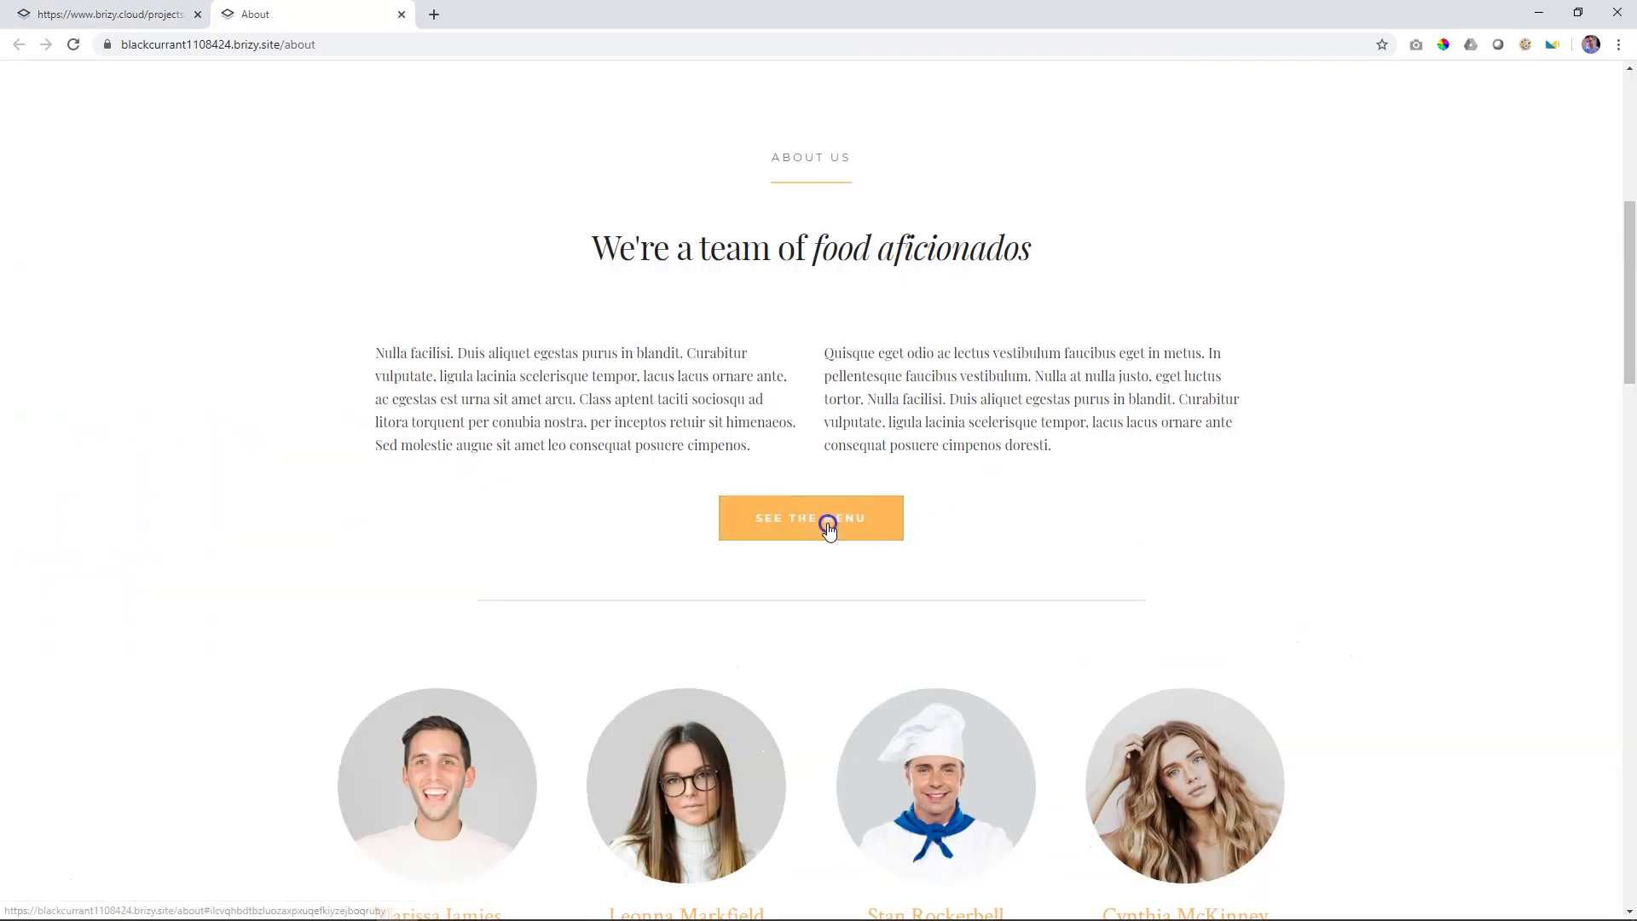
click(831, 522)
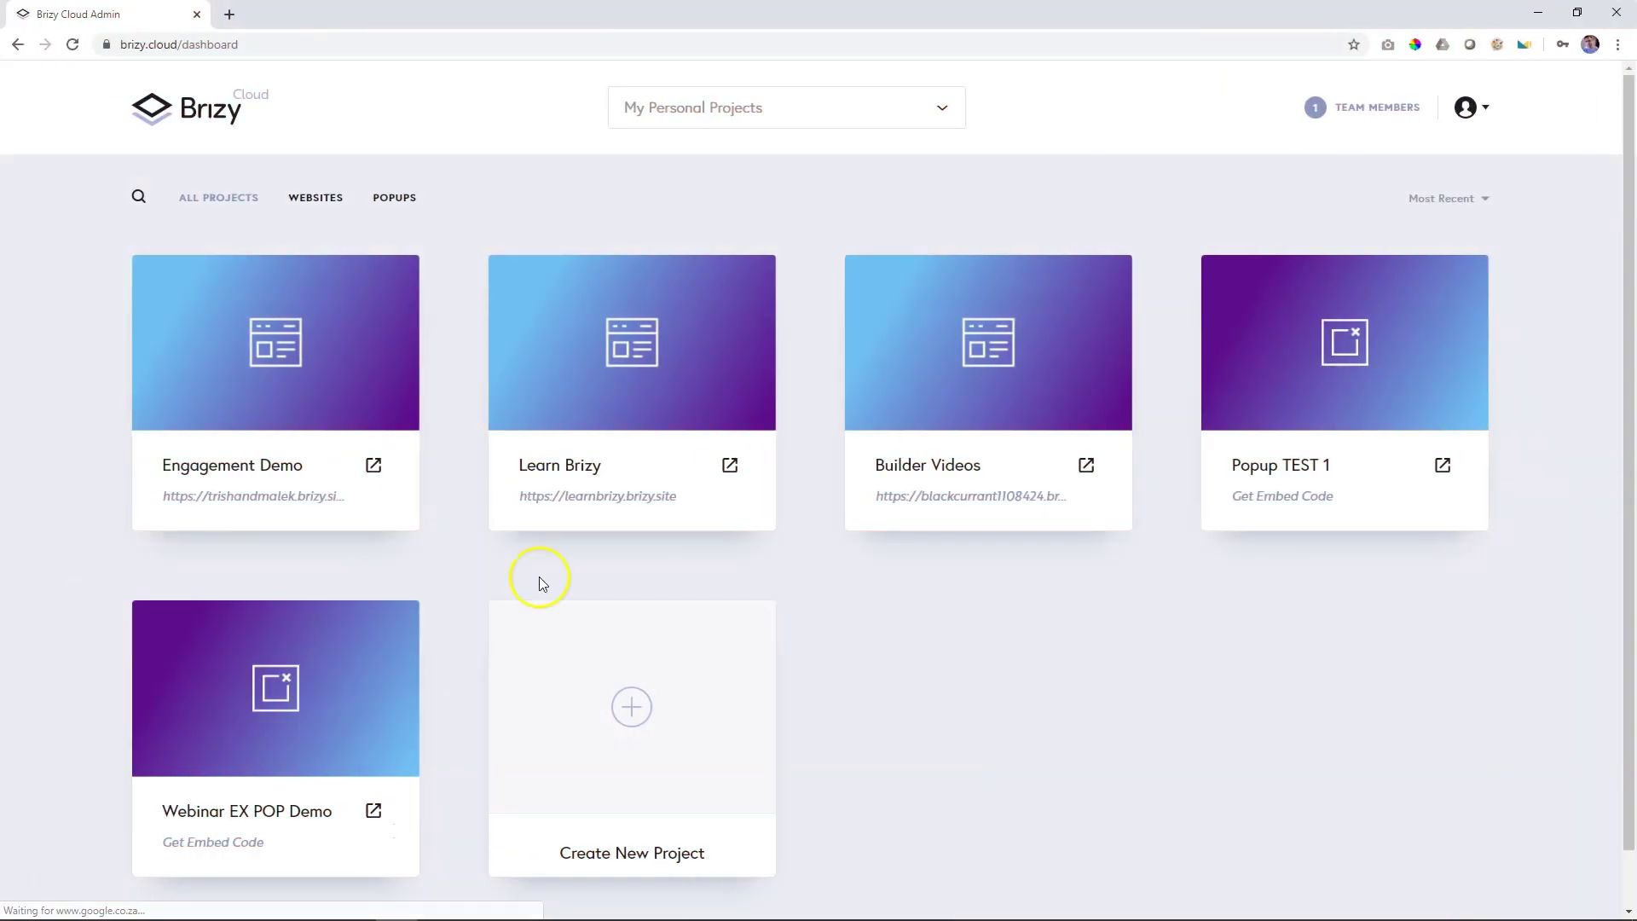
- Create a new Popup & Alert project using the premade "Send us your brief" popup design
click(648, 710)
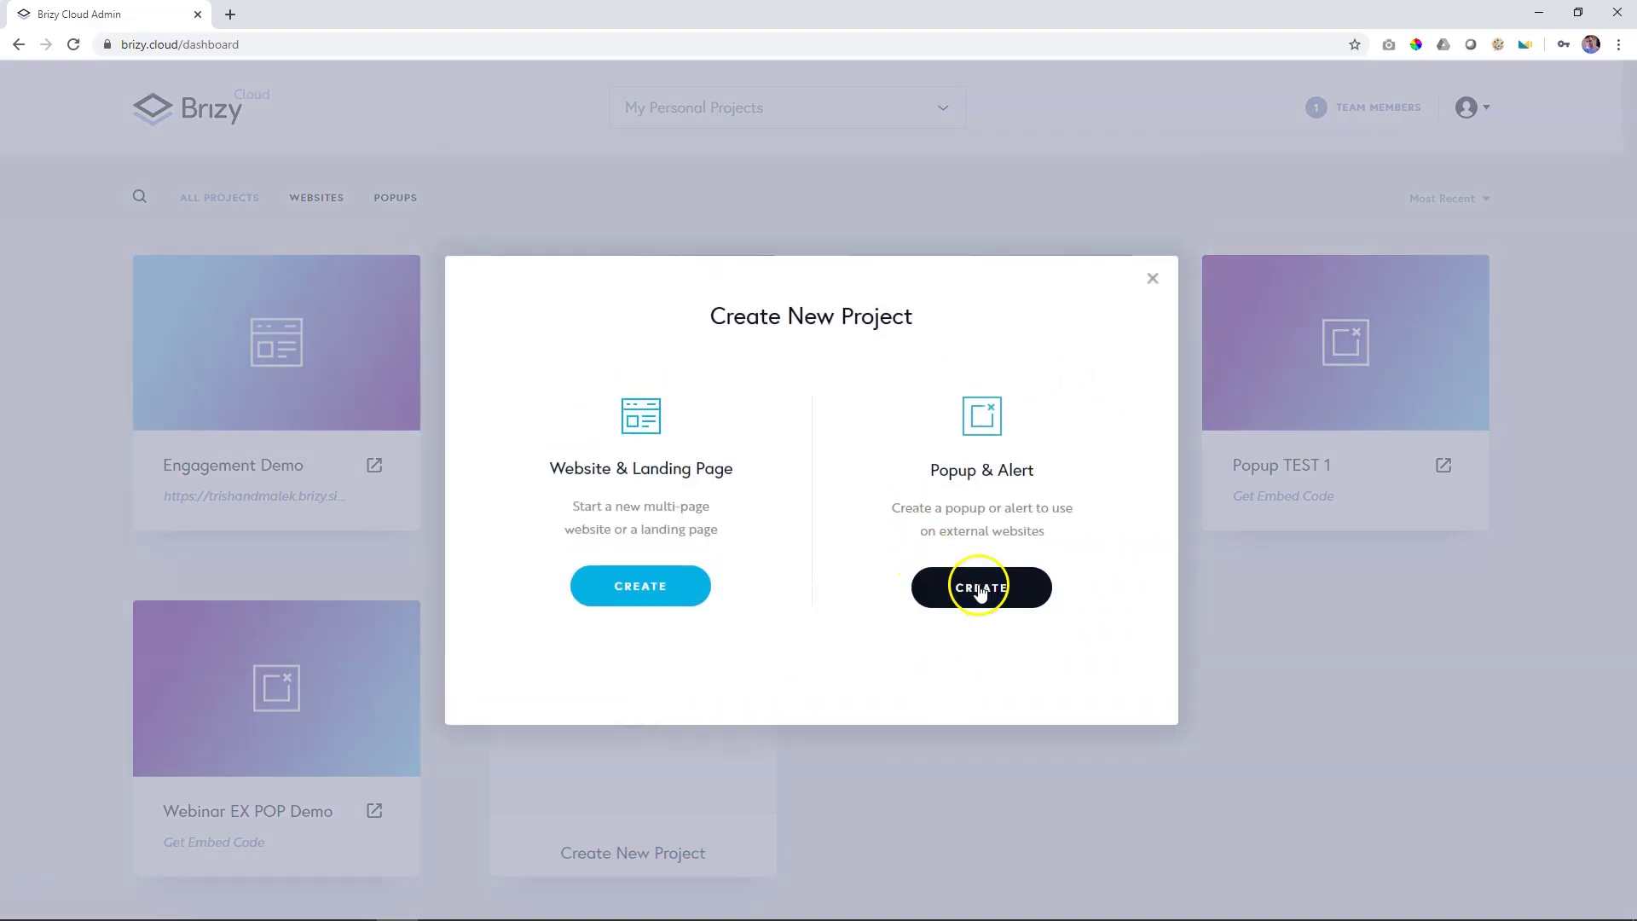
click(980, 595)
click(838, 499)
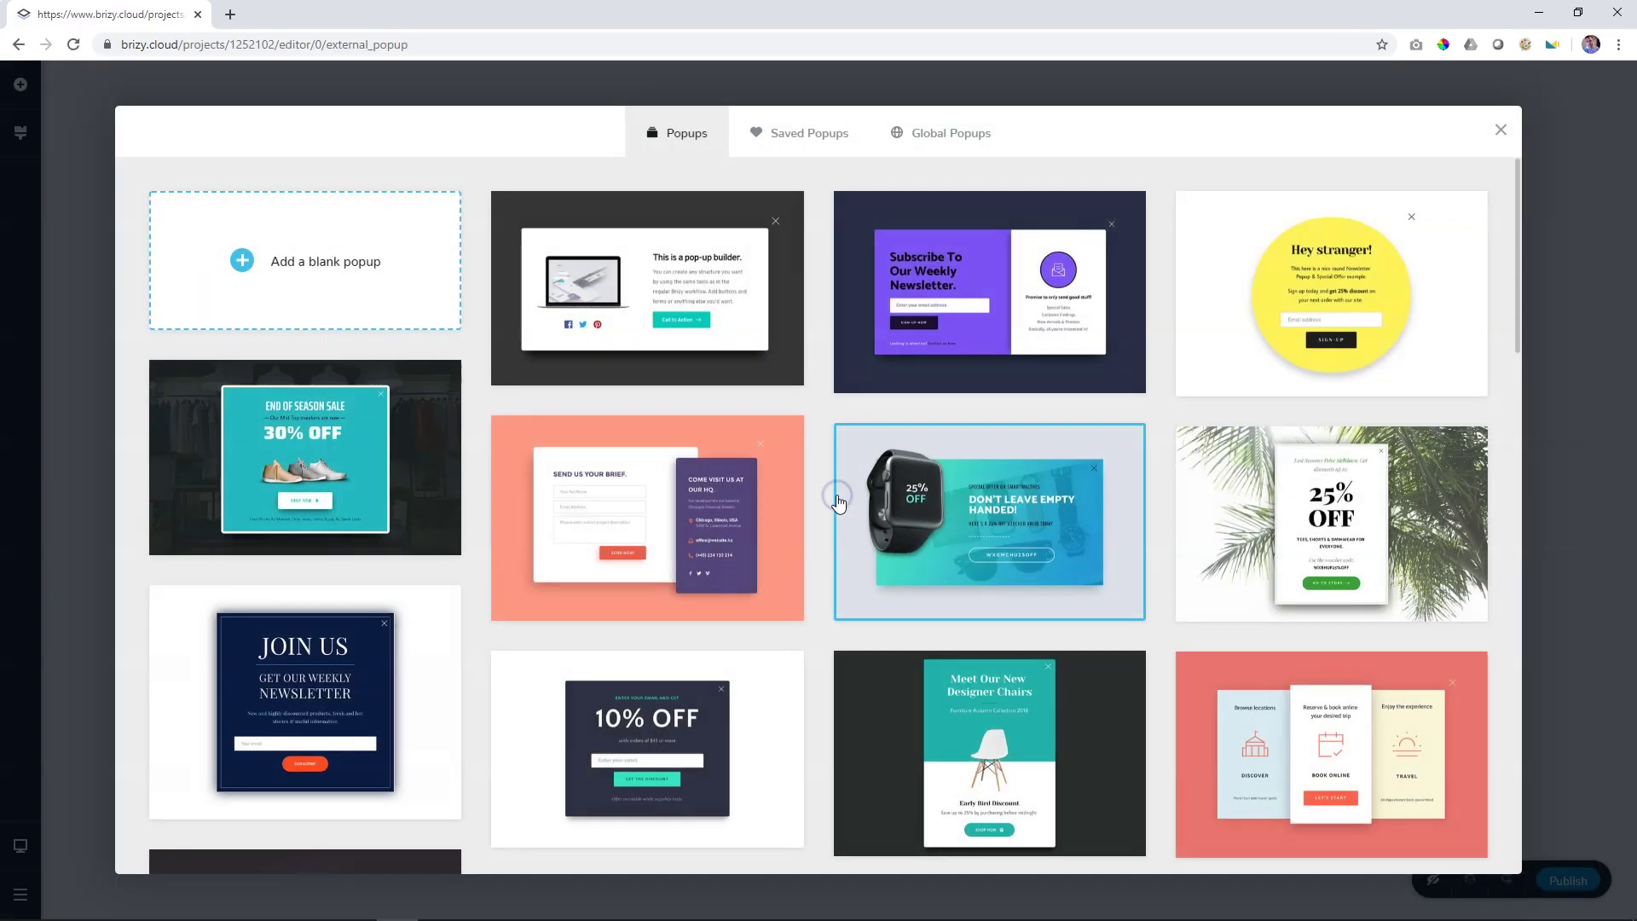
click(659, 494)
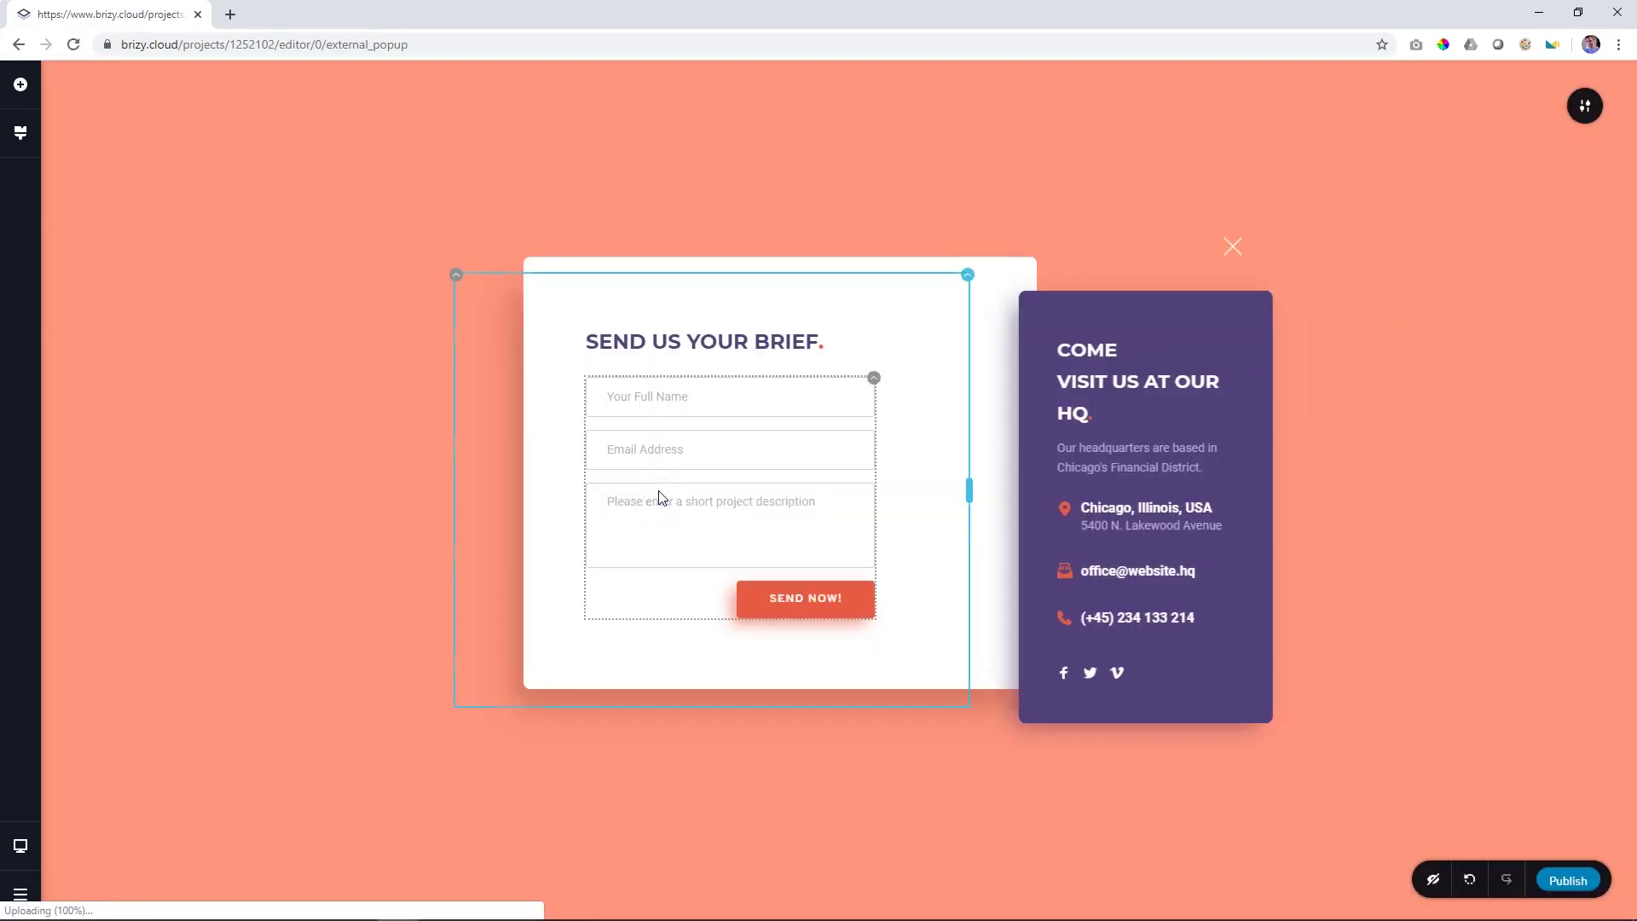
- Choose On Scroll with direction Up as the popup's trigger in its display conditions, close the dialog and publish the popup
click(1585, 106)
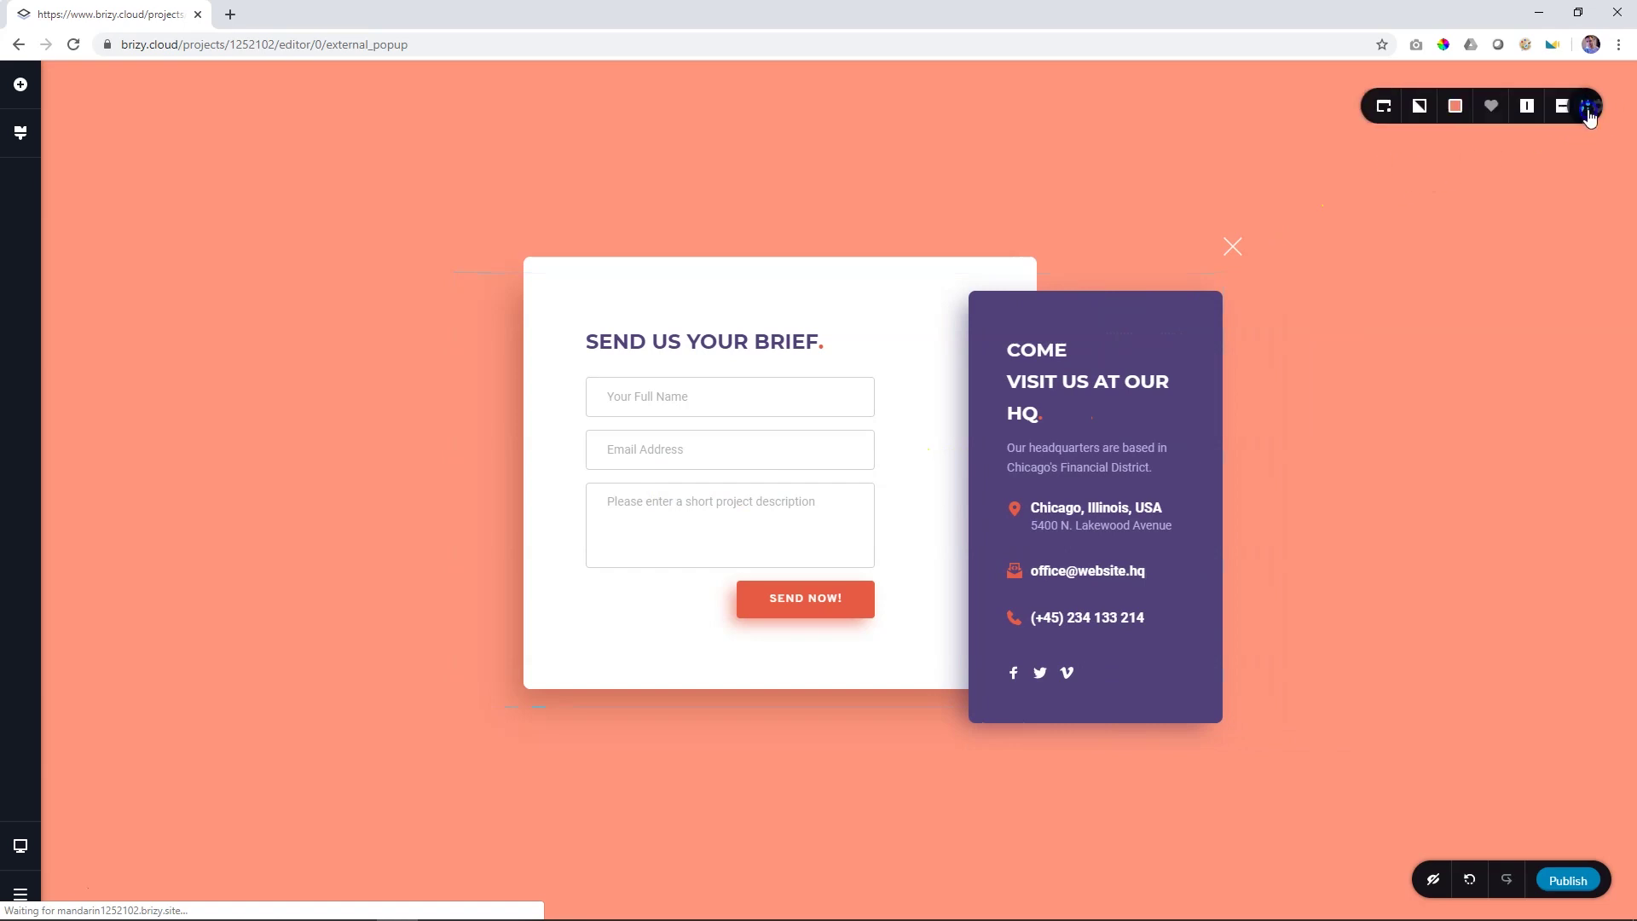
click(1327, 107)
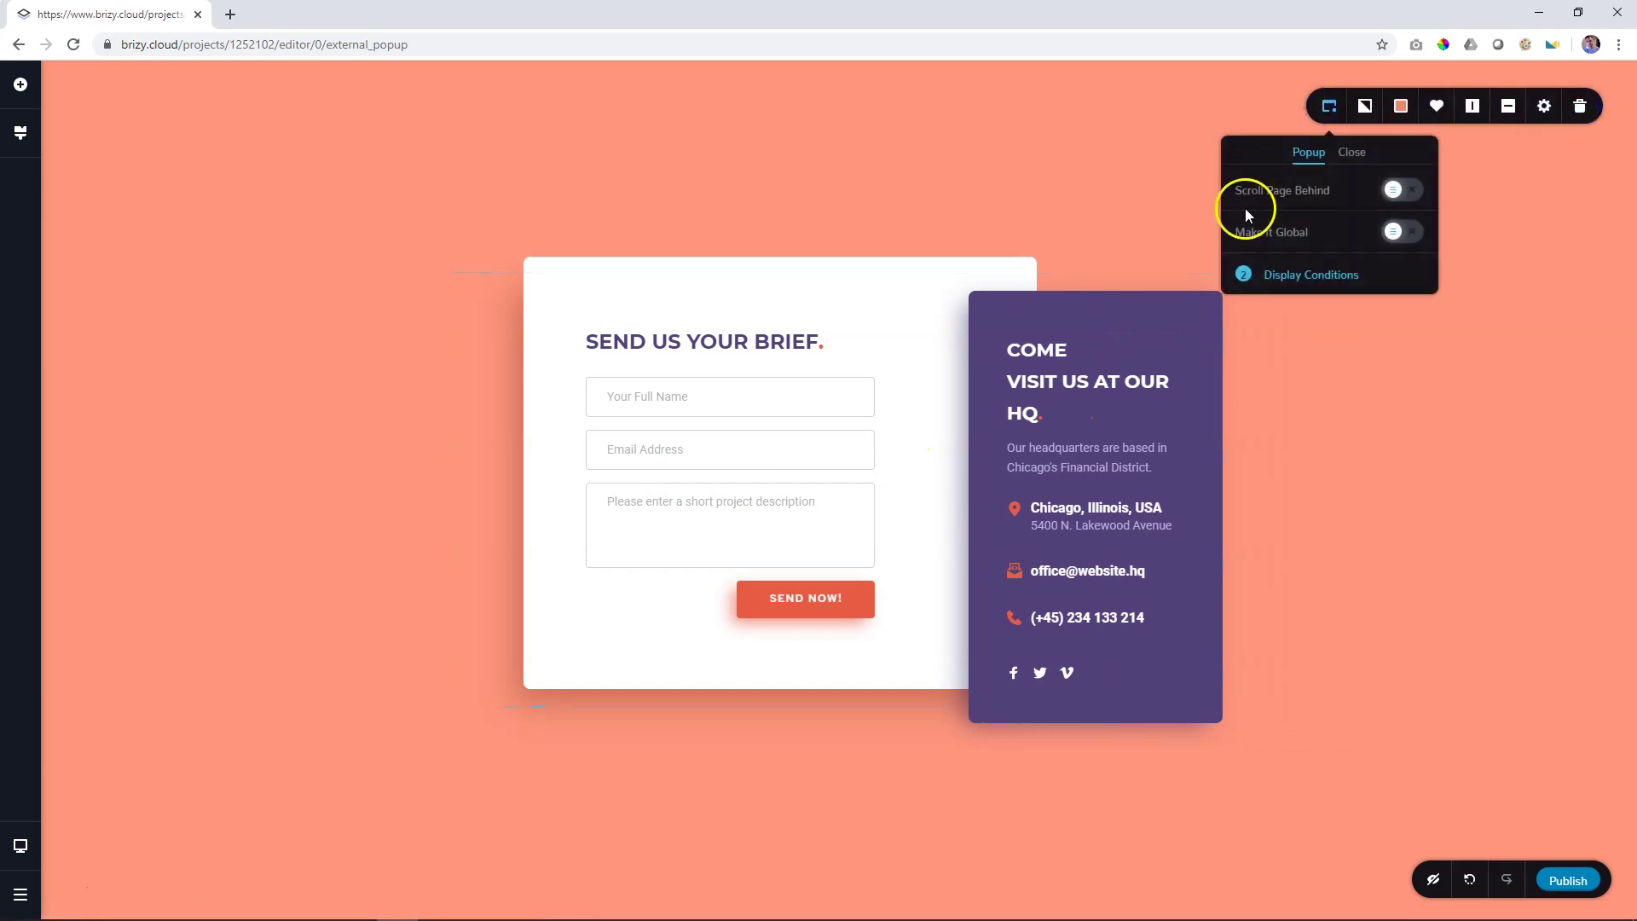
click(1299, 276)
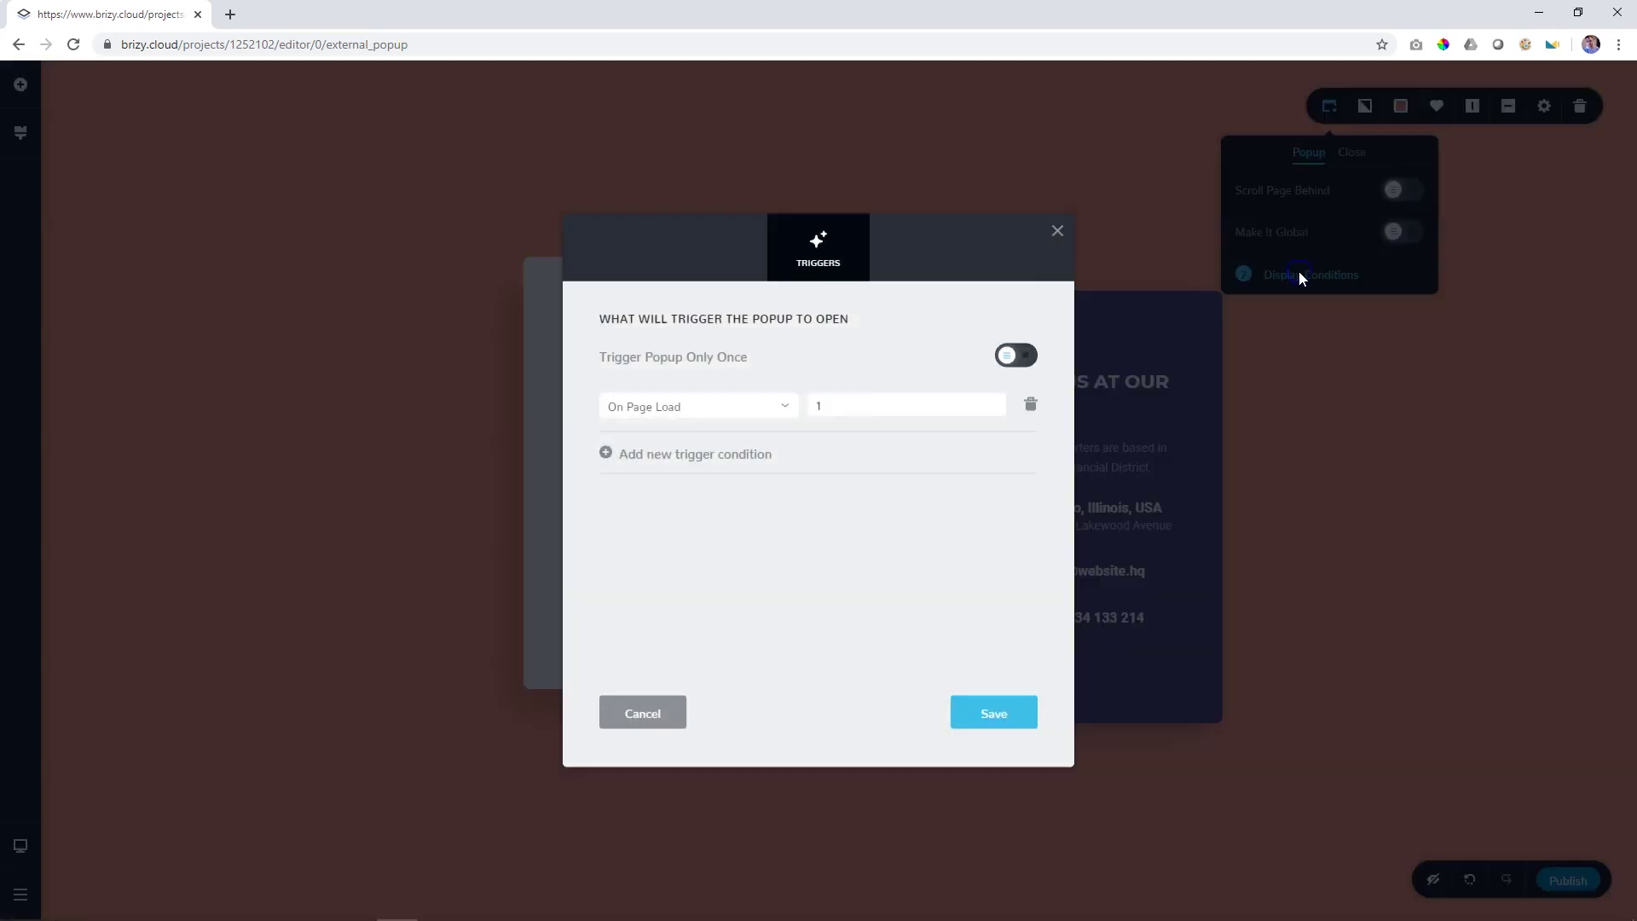
click(783, 413)
scroll(728, 467, down, 2)
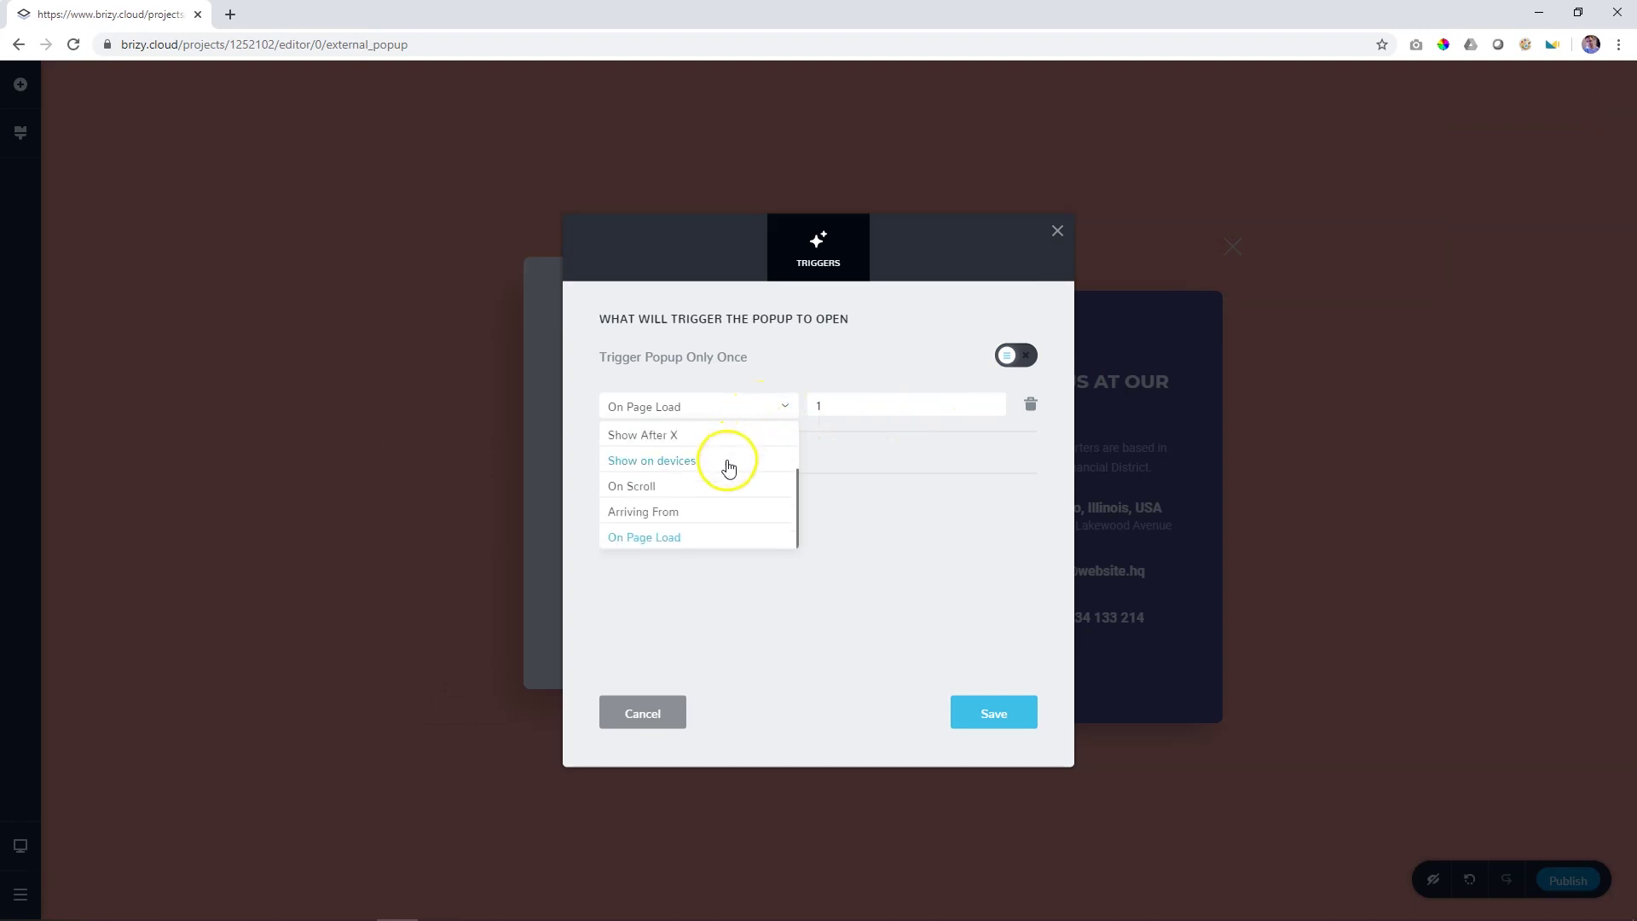
click(646, 486)
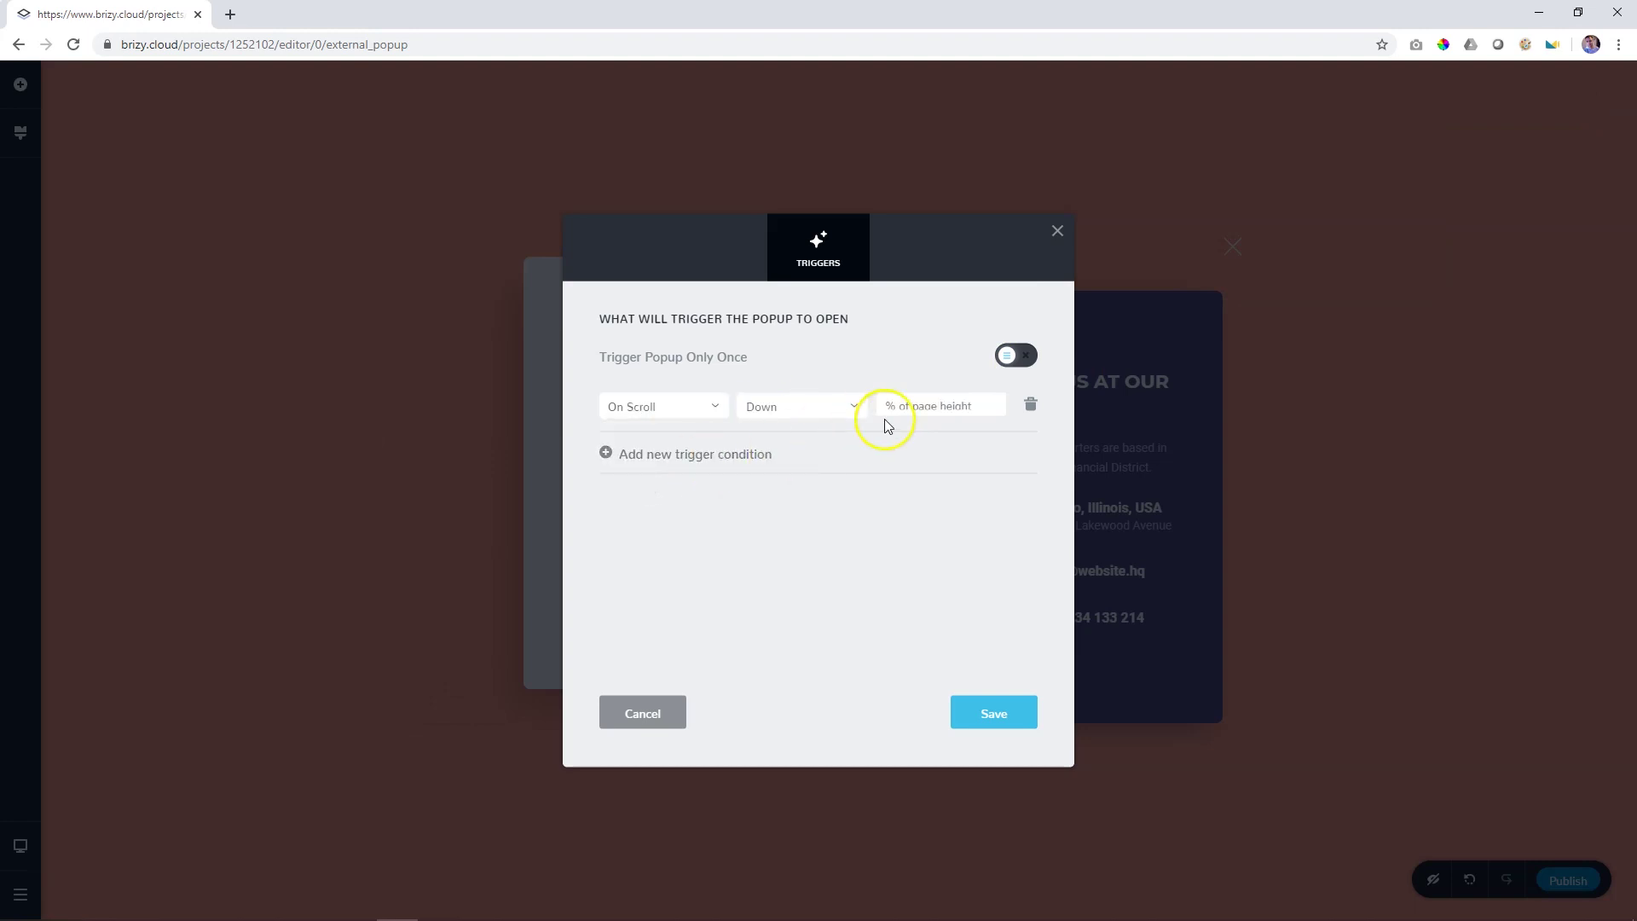
click(853, 408)
click(797, 461)
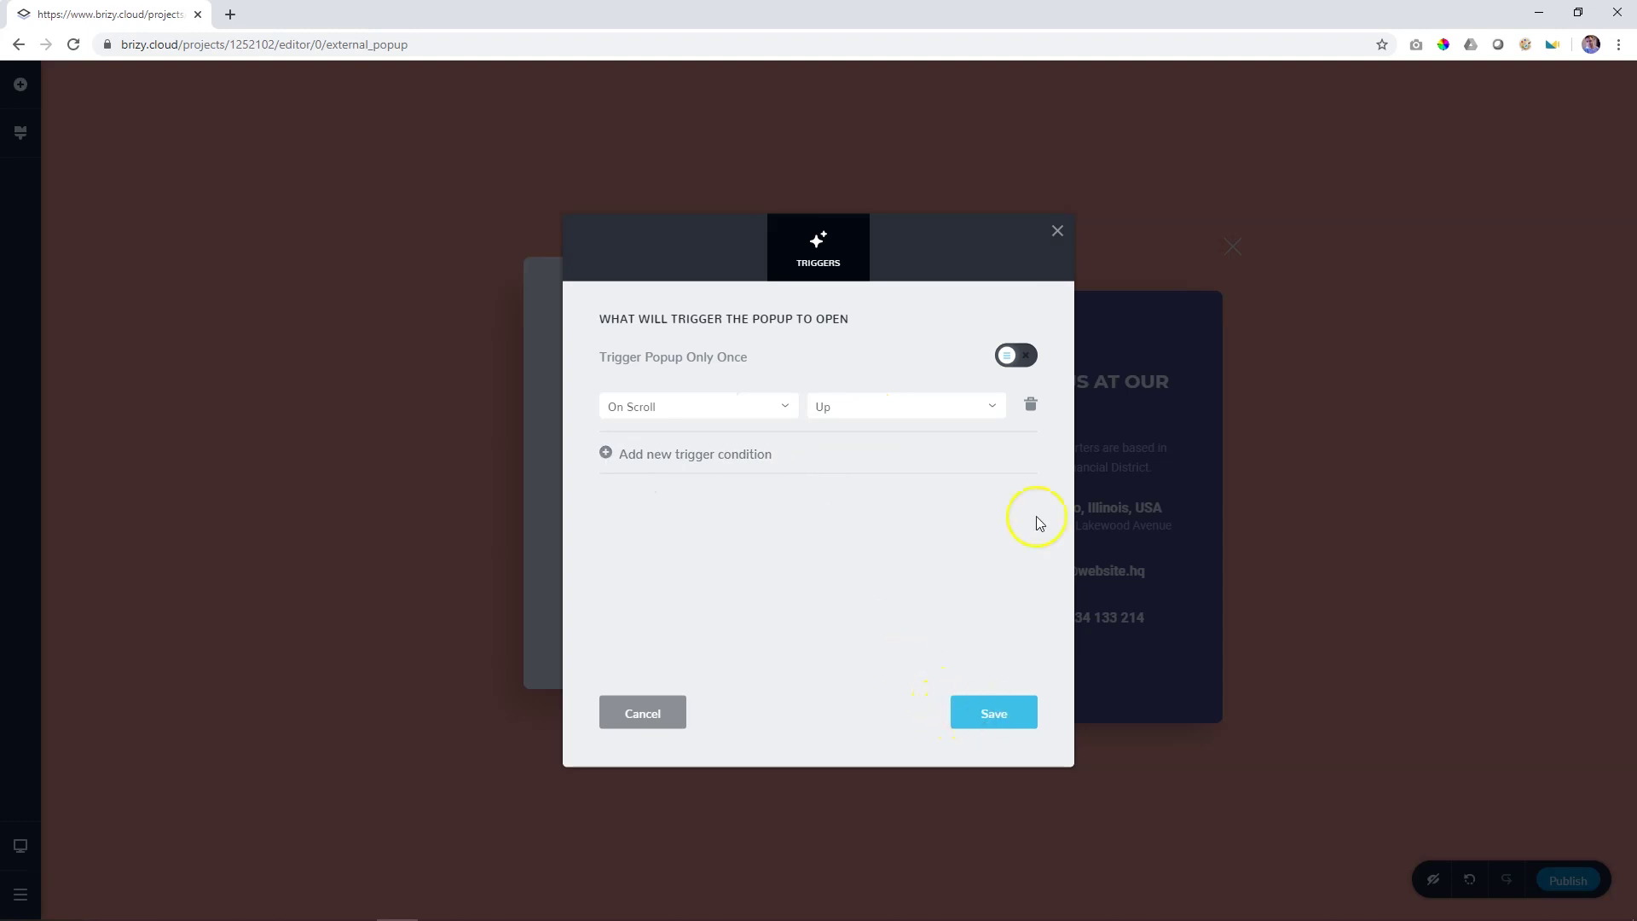
click(1058, 232)
click(1569, 880)
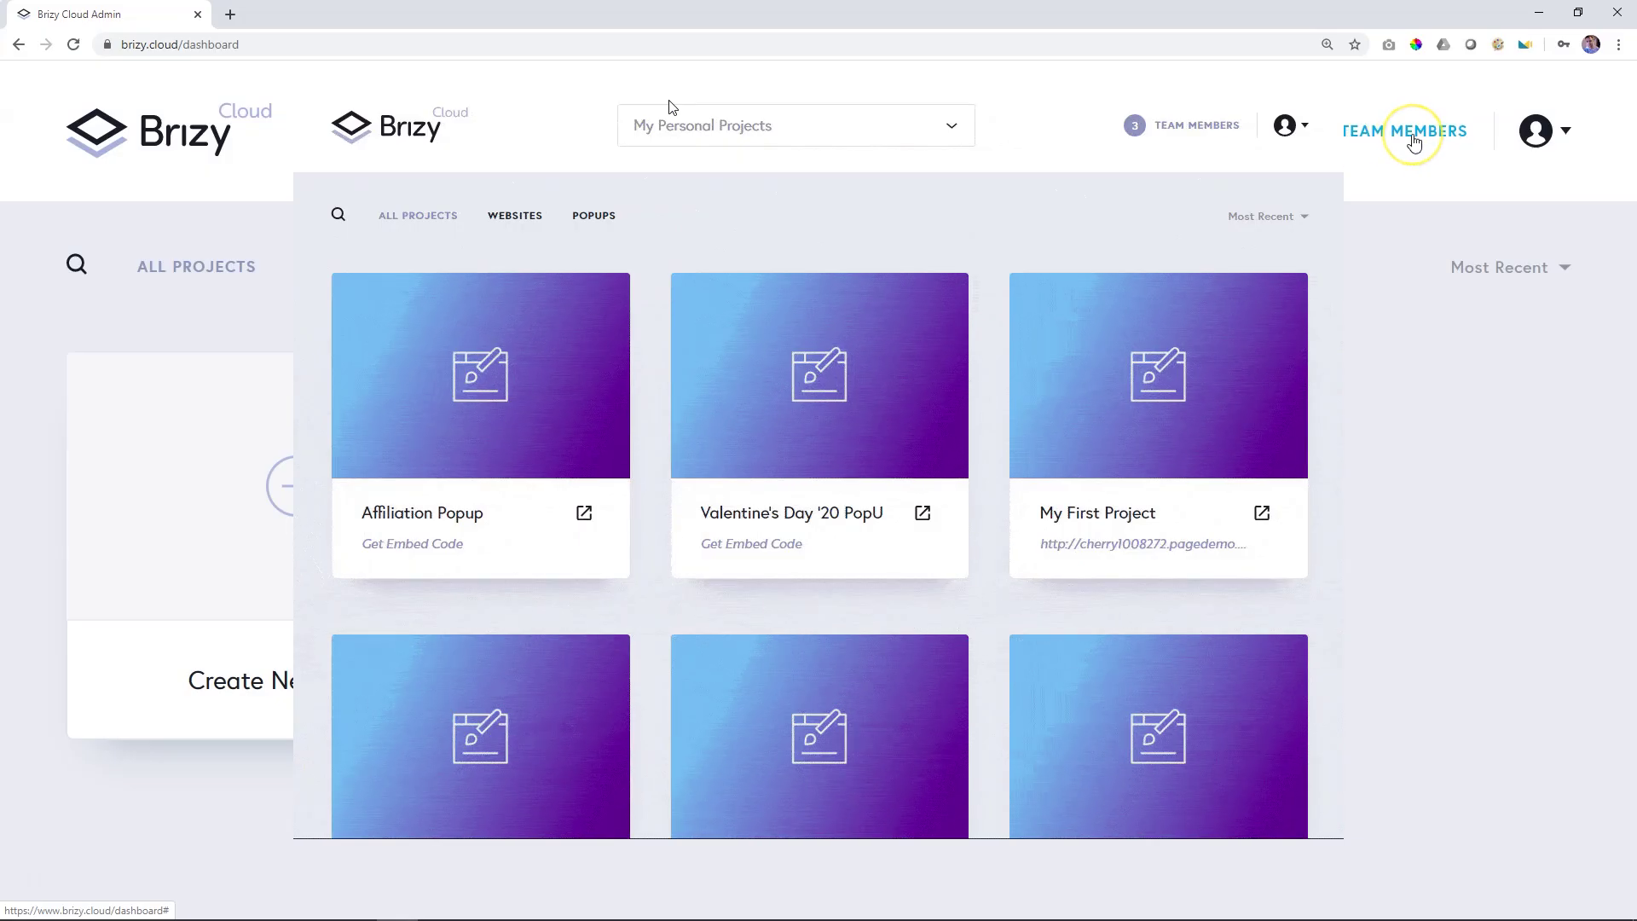
- Change the second listed team member's role to Manager, view that role's permissions and close the team members list
click(1176, 127)
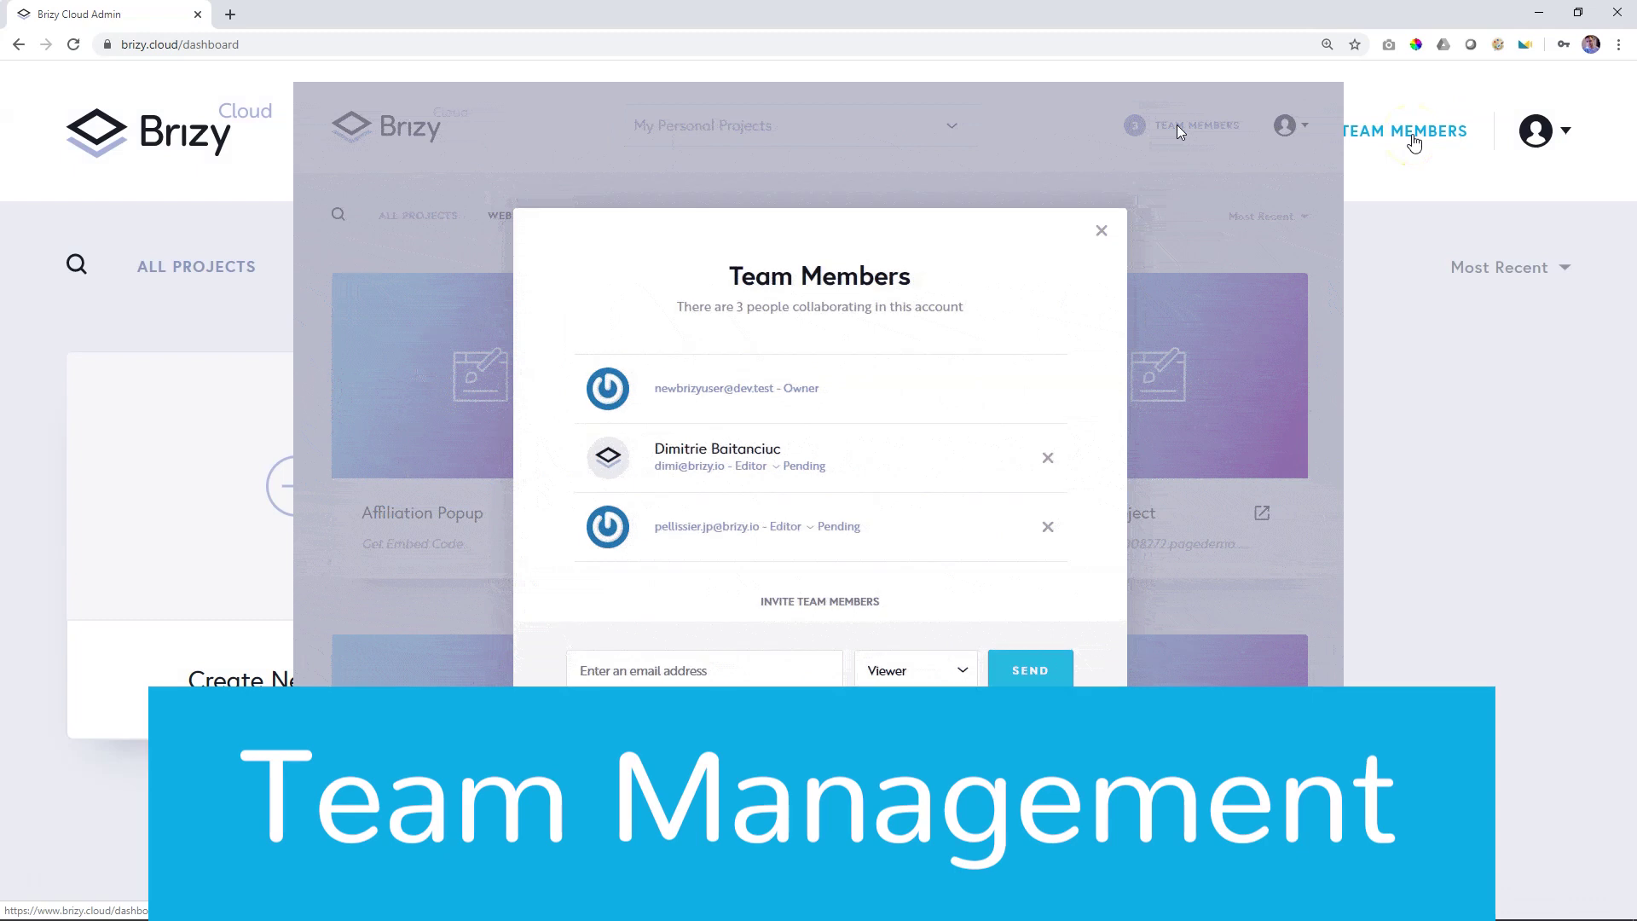
click(758, 474)
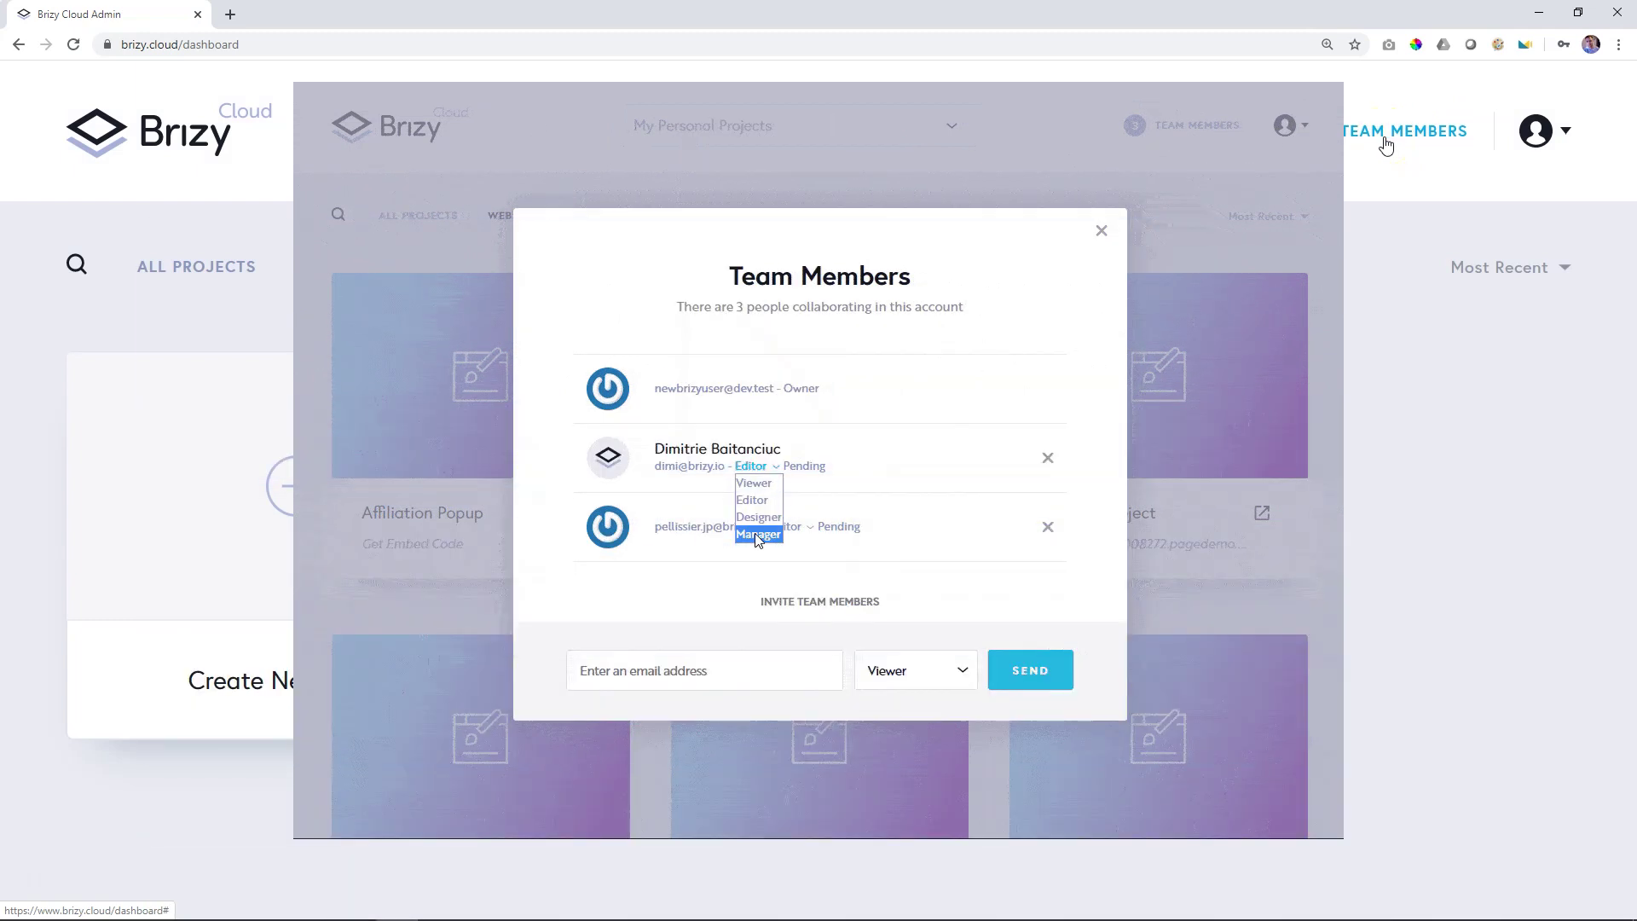
click(754, 534)
mouse_move(749, 481)
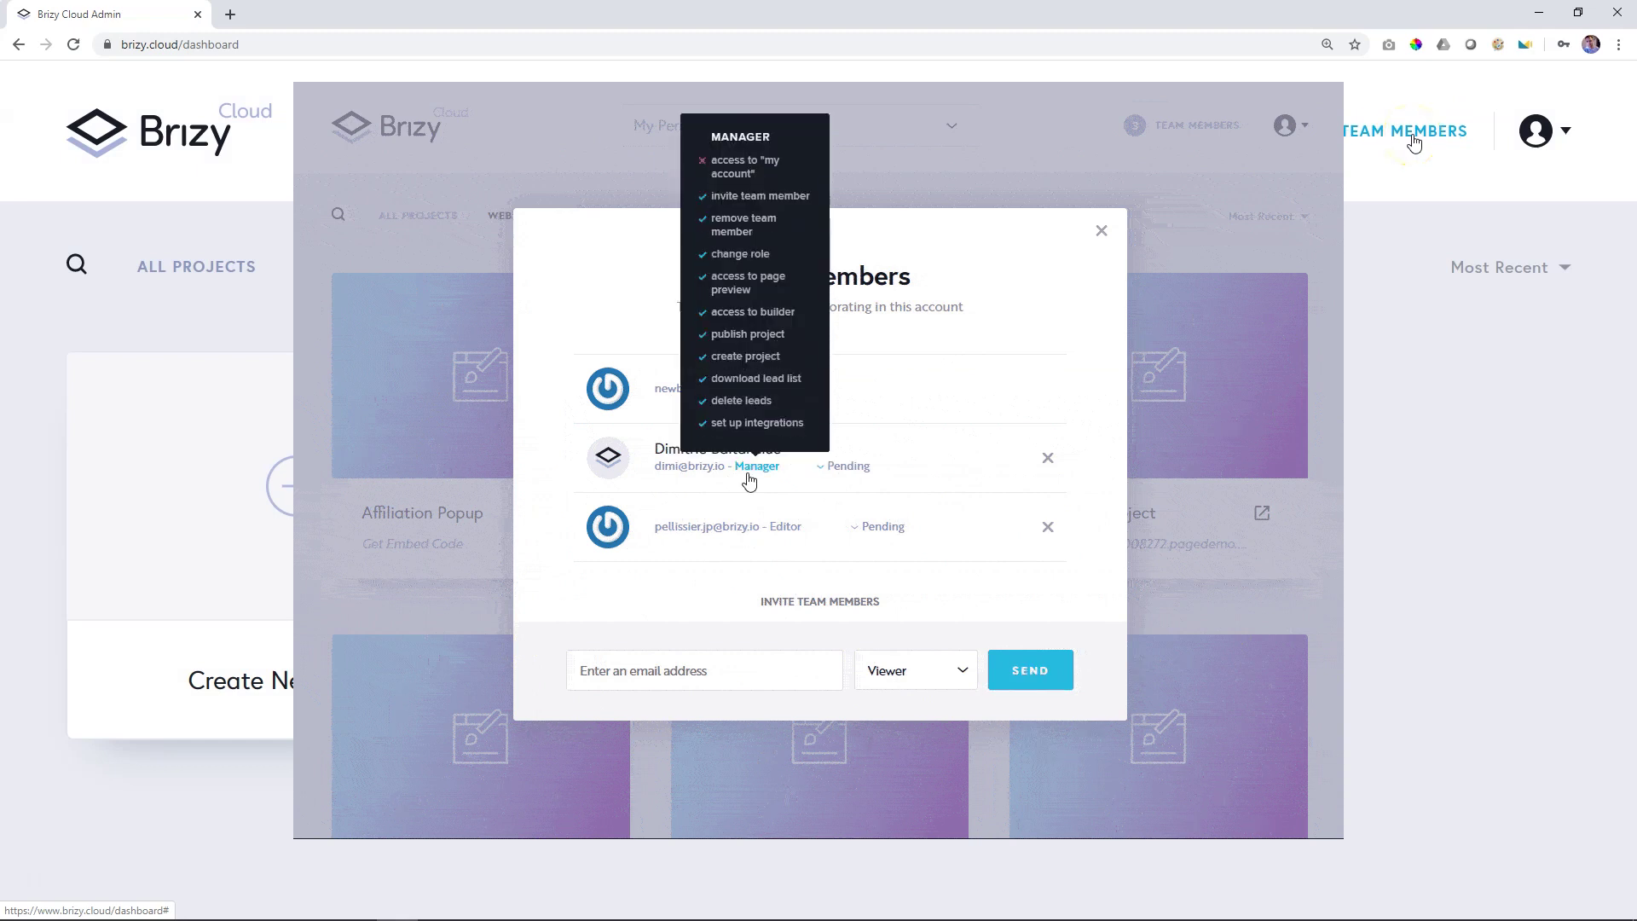
click(1100, 231)
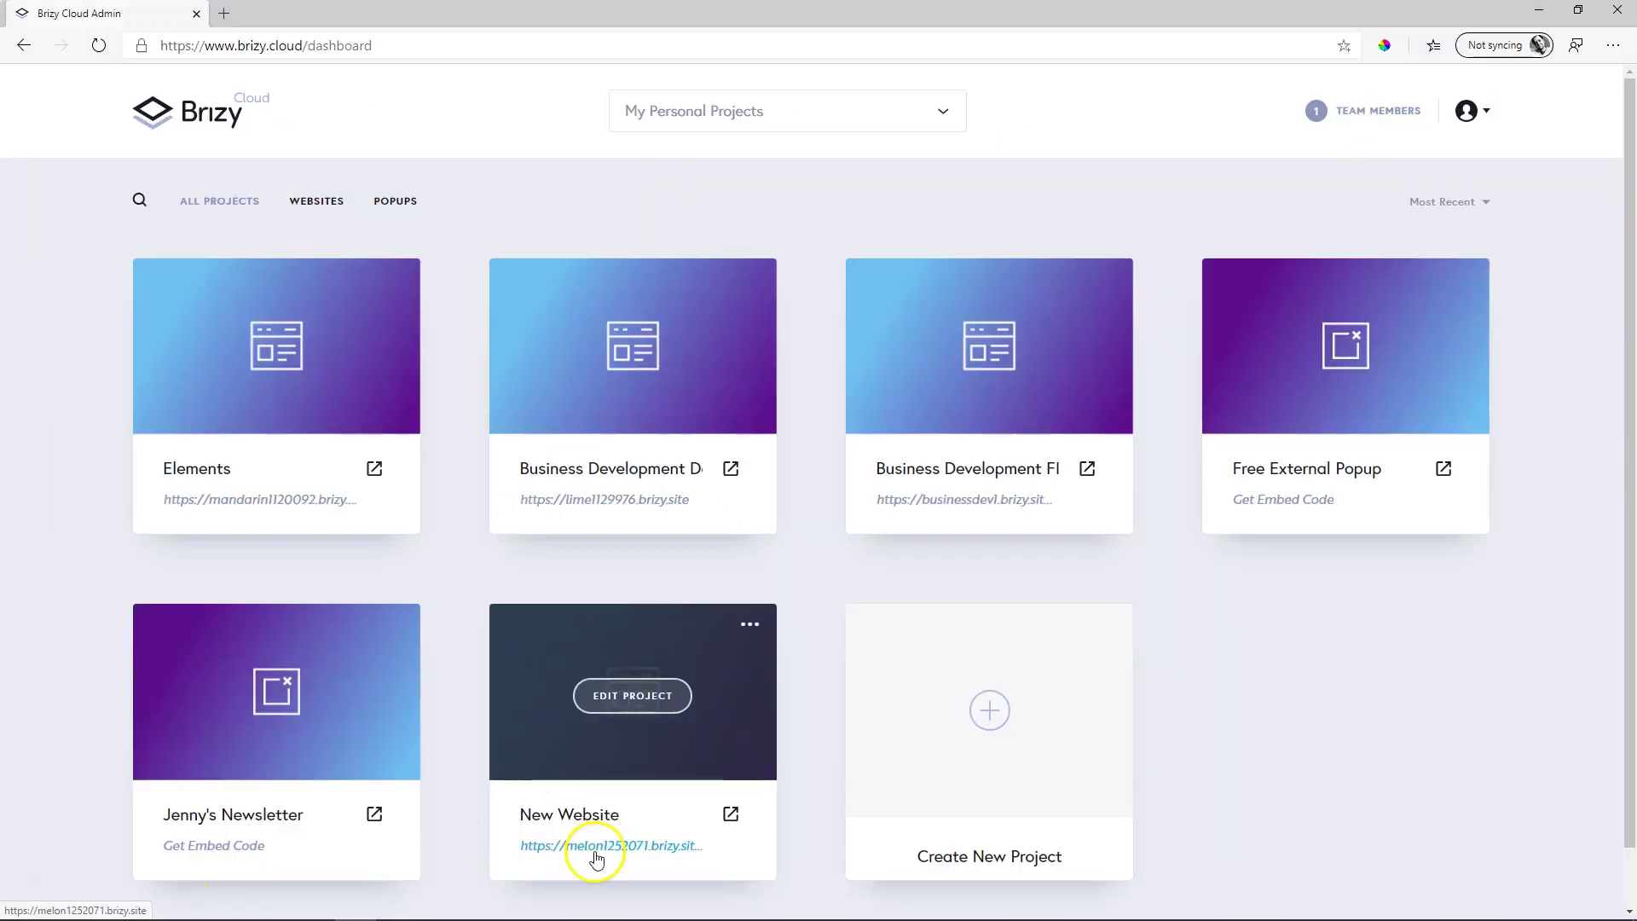
- Publish the New Website project on the free brizy.site subdomain "myfirstpage"
click(596, 851)
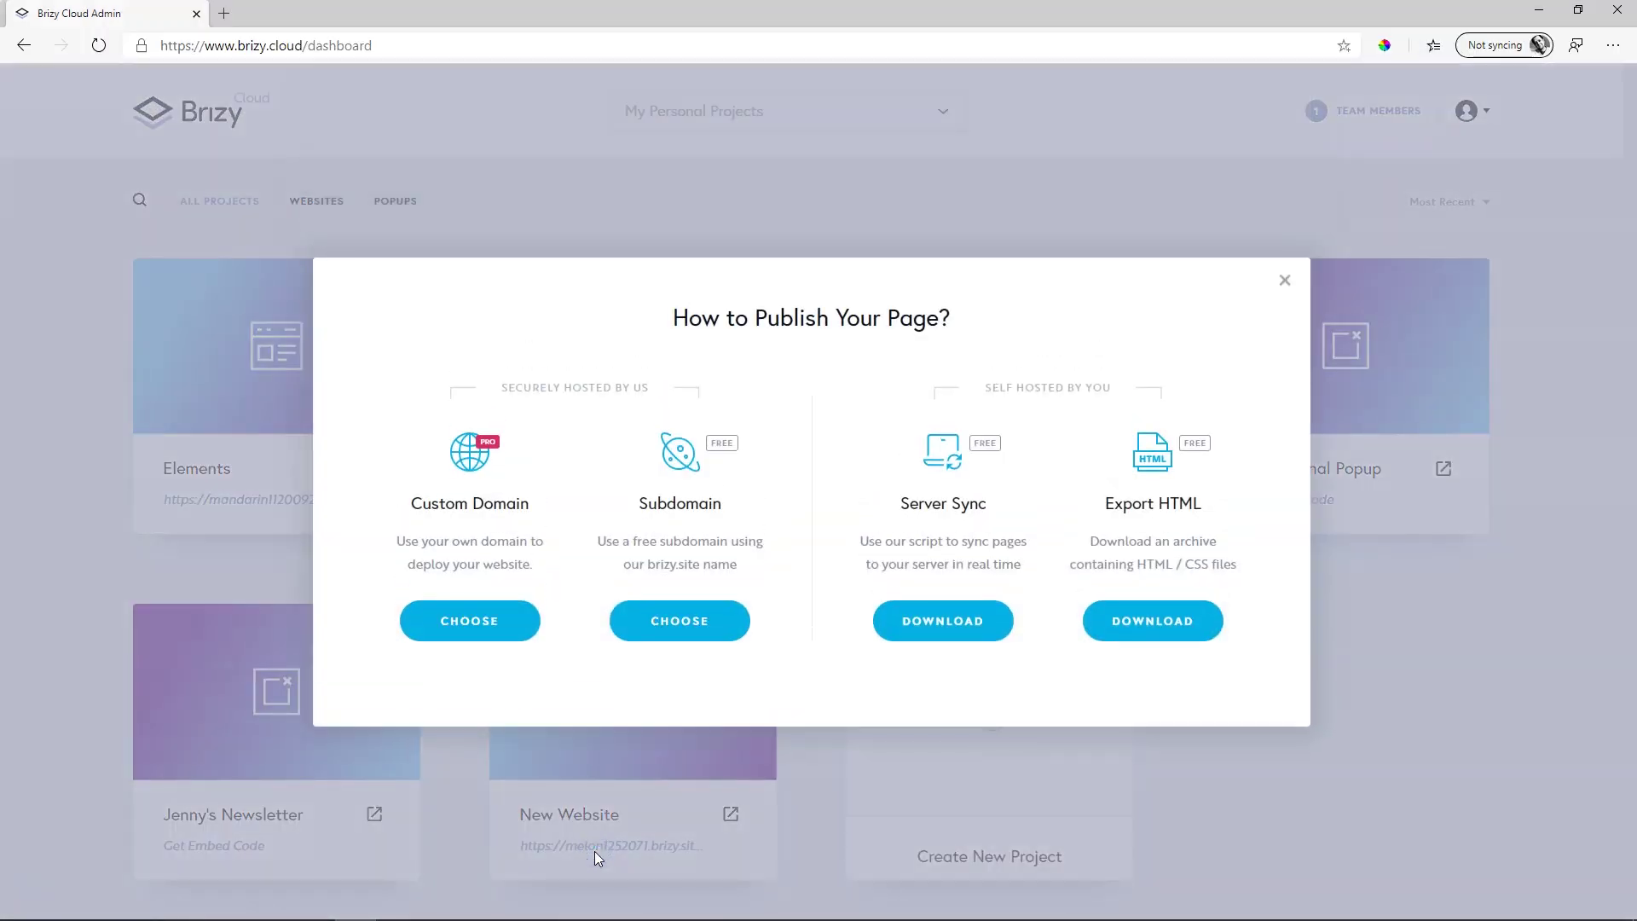
click(670, 621)
drag(820, 491, 678, 488)
text(muwop)
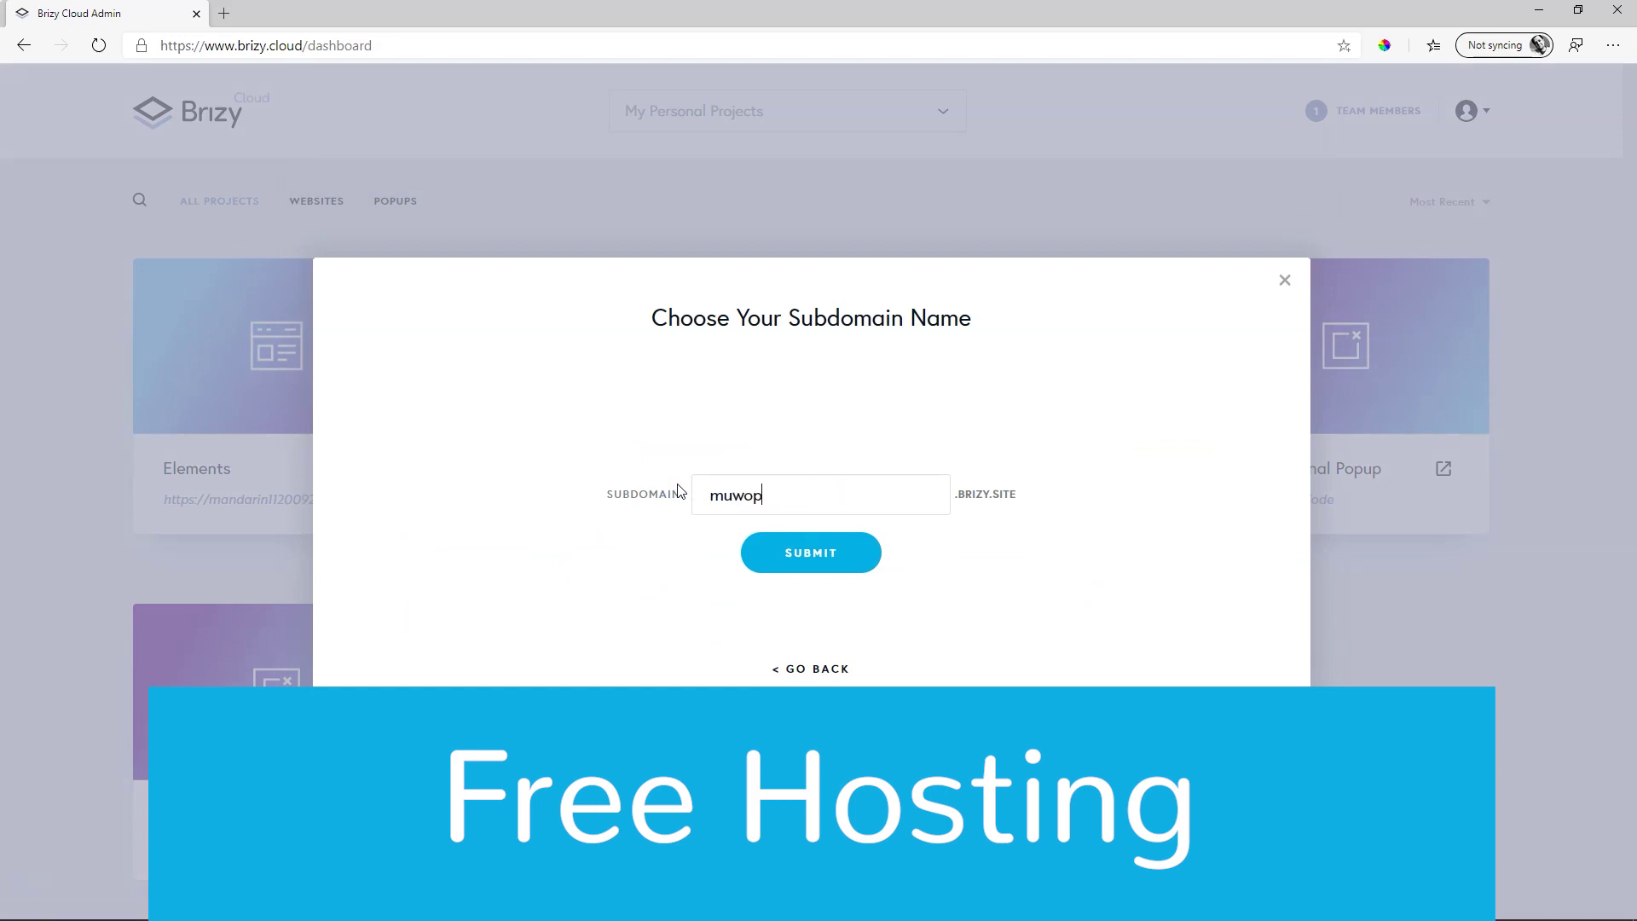
key(BackSpace)
key(BackSpace)
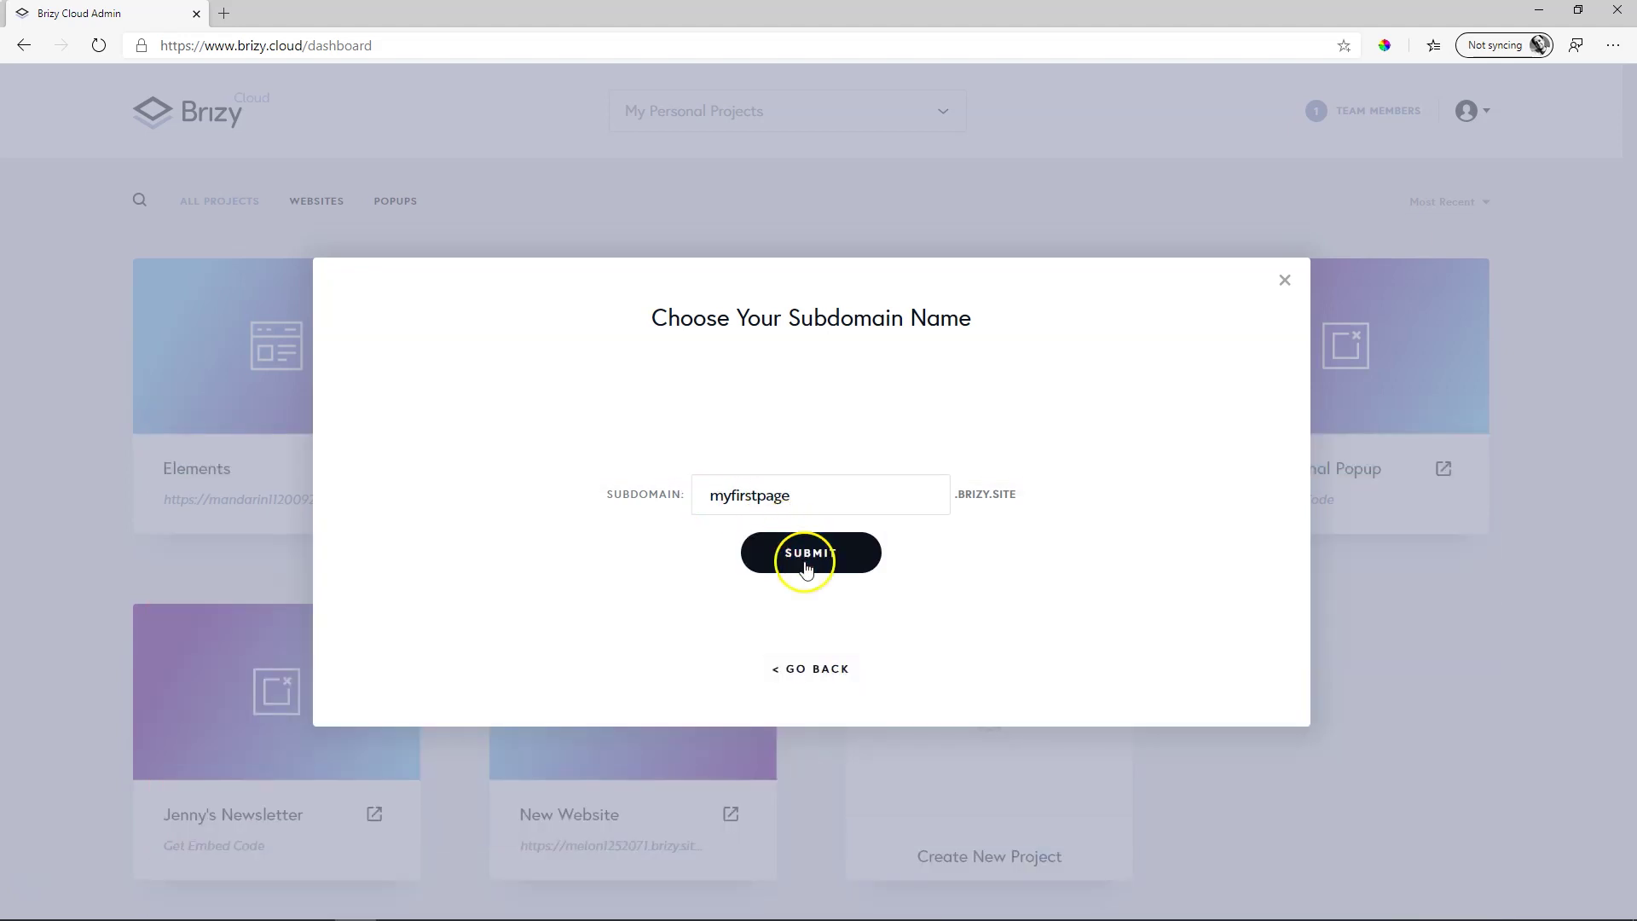
click(805, 563)
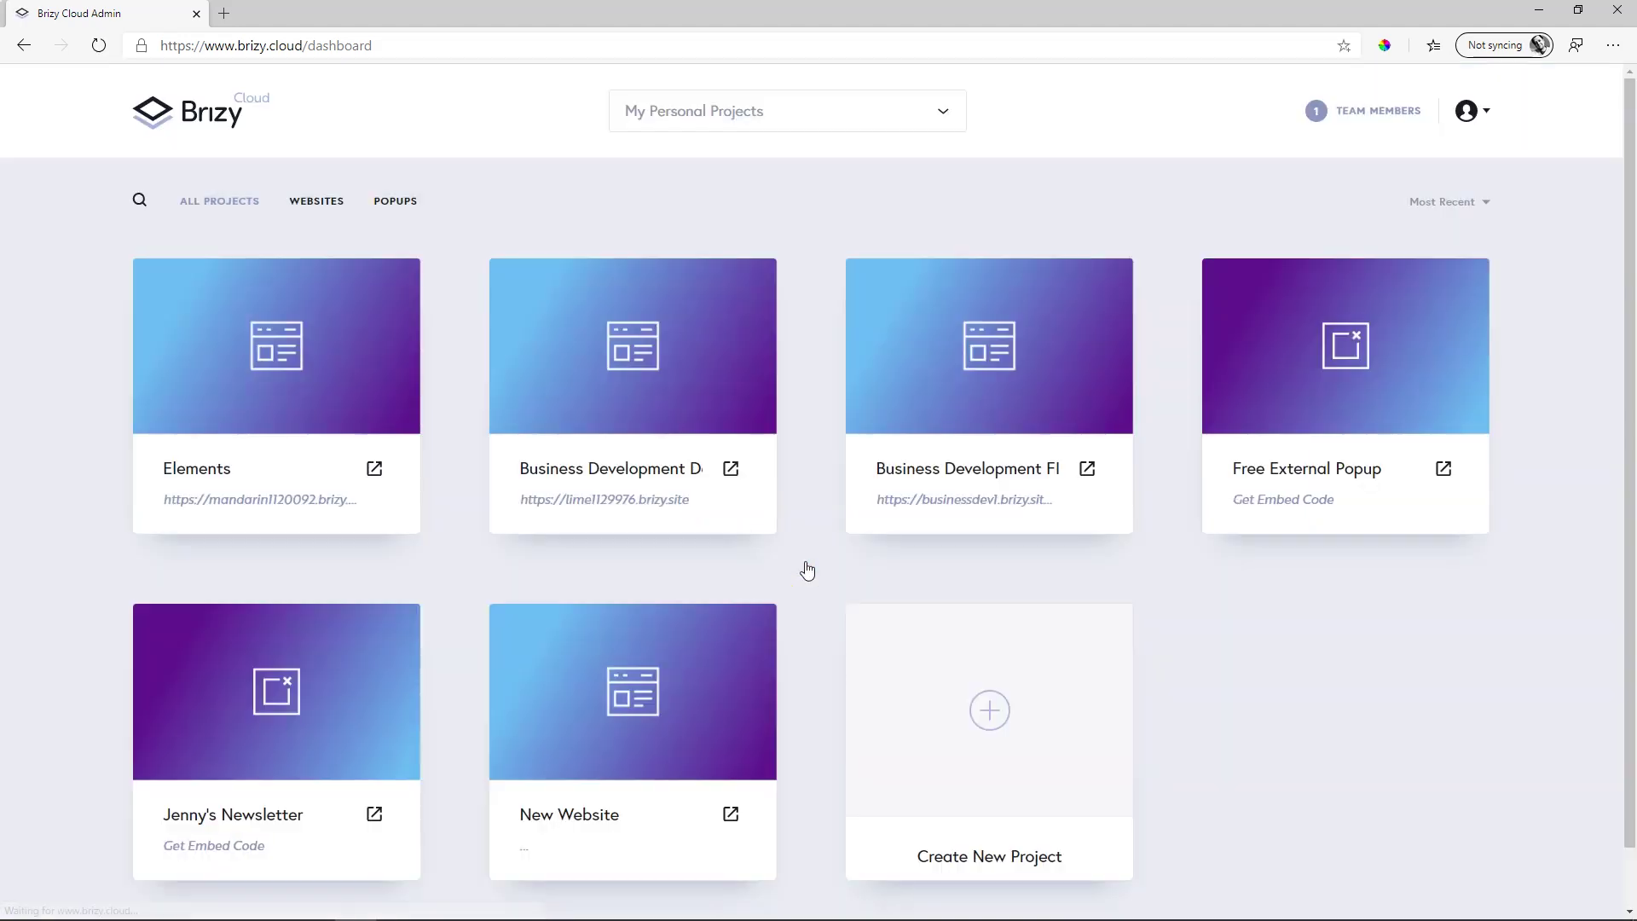
- Open the custom domain publishing option for New Website and look over the Free, Personal and Studio pricing plans
click(595, 846)
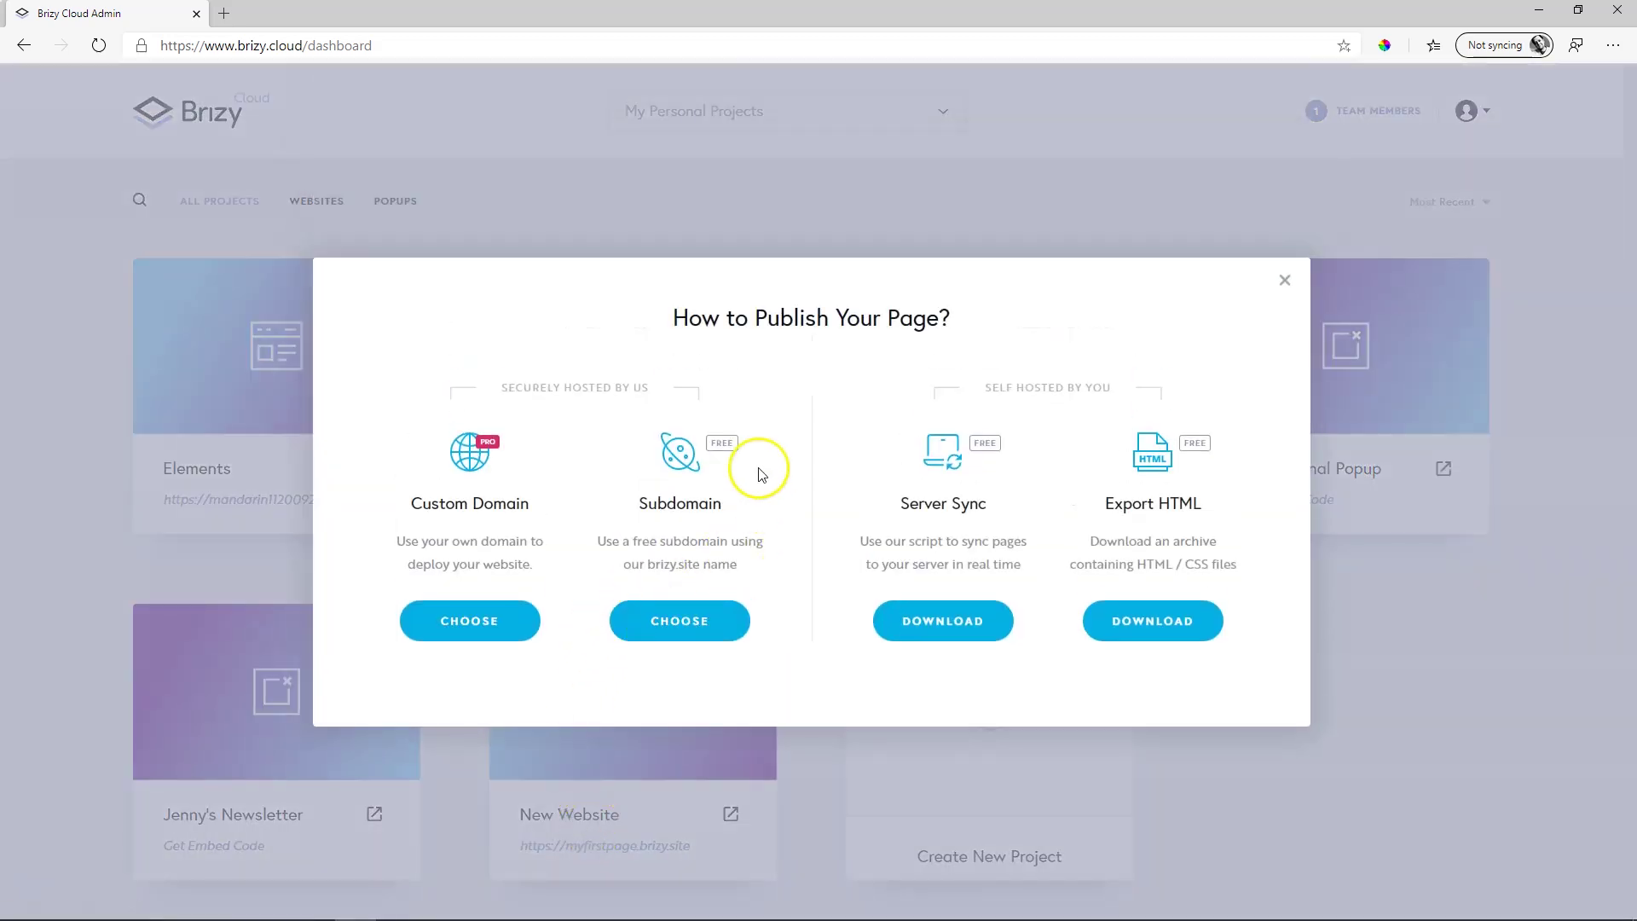
click(469, 621)
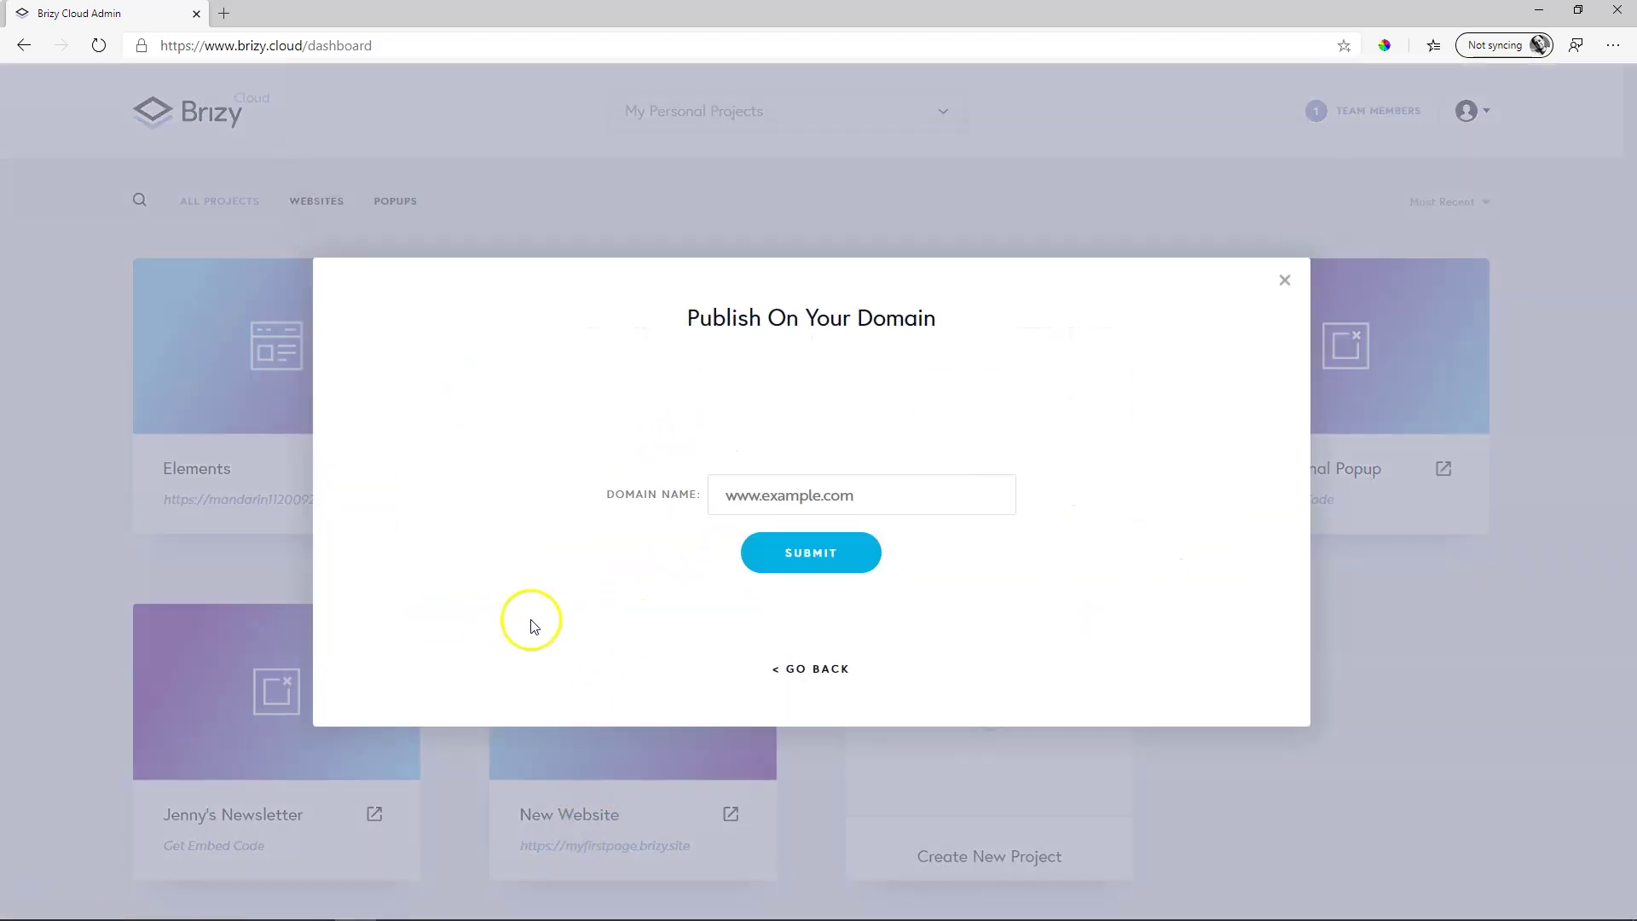
click(894, 492)
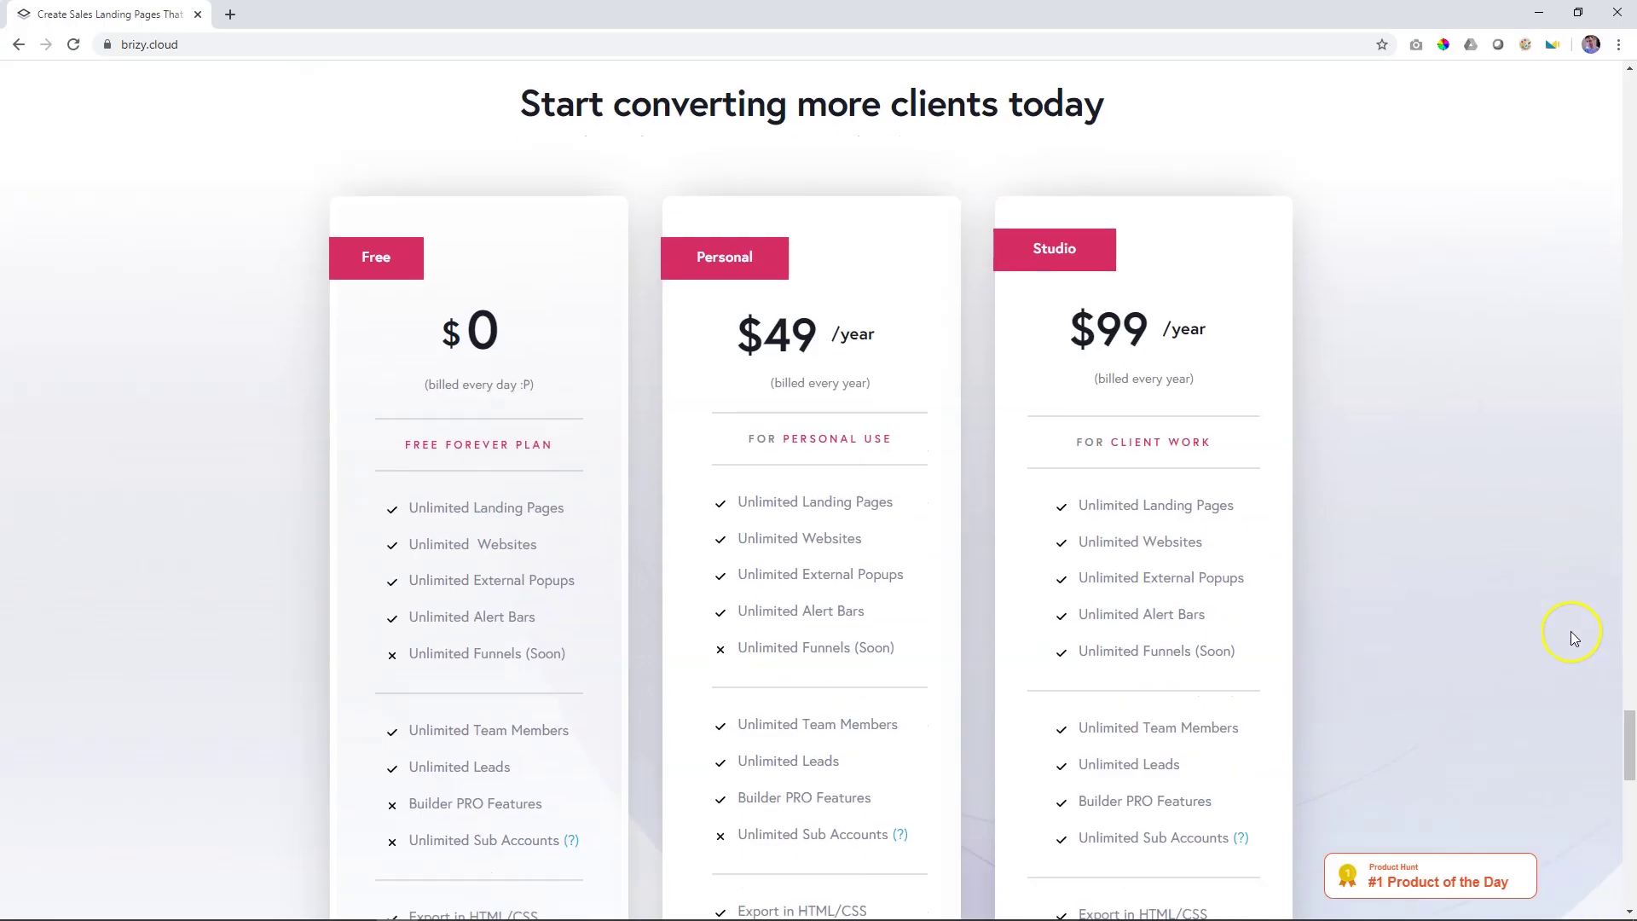
scroll(1571, 632, down, 1)
scroll(1573, 639, down, 5)
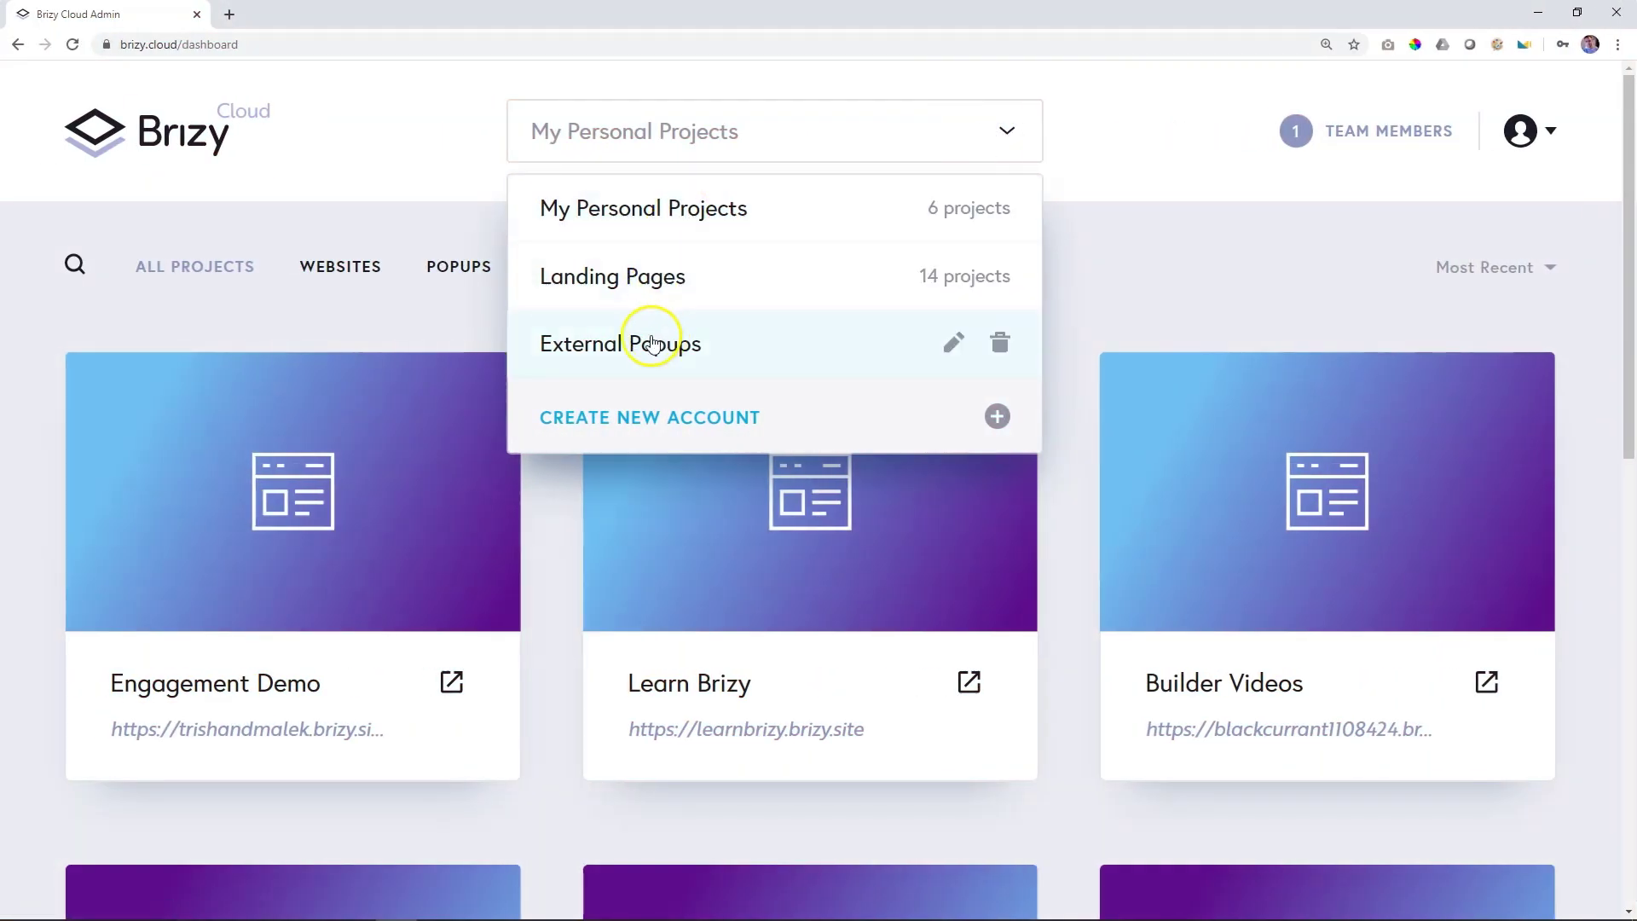
- Create a new account named Petroleum from the list of project accounts
click(677, 421)
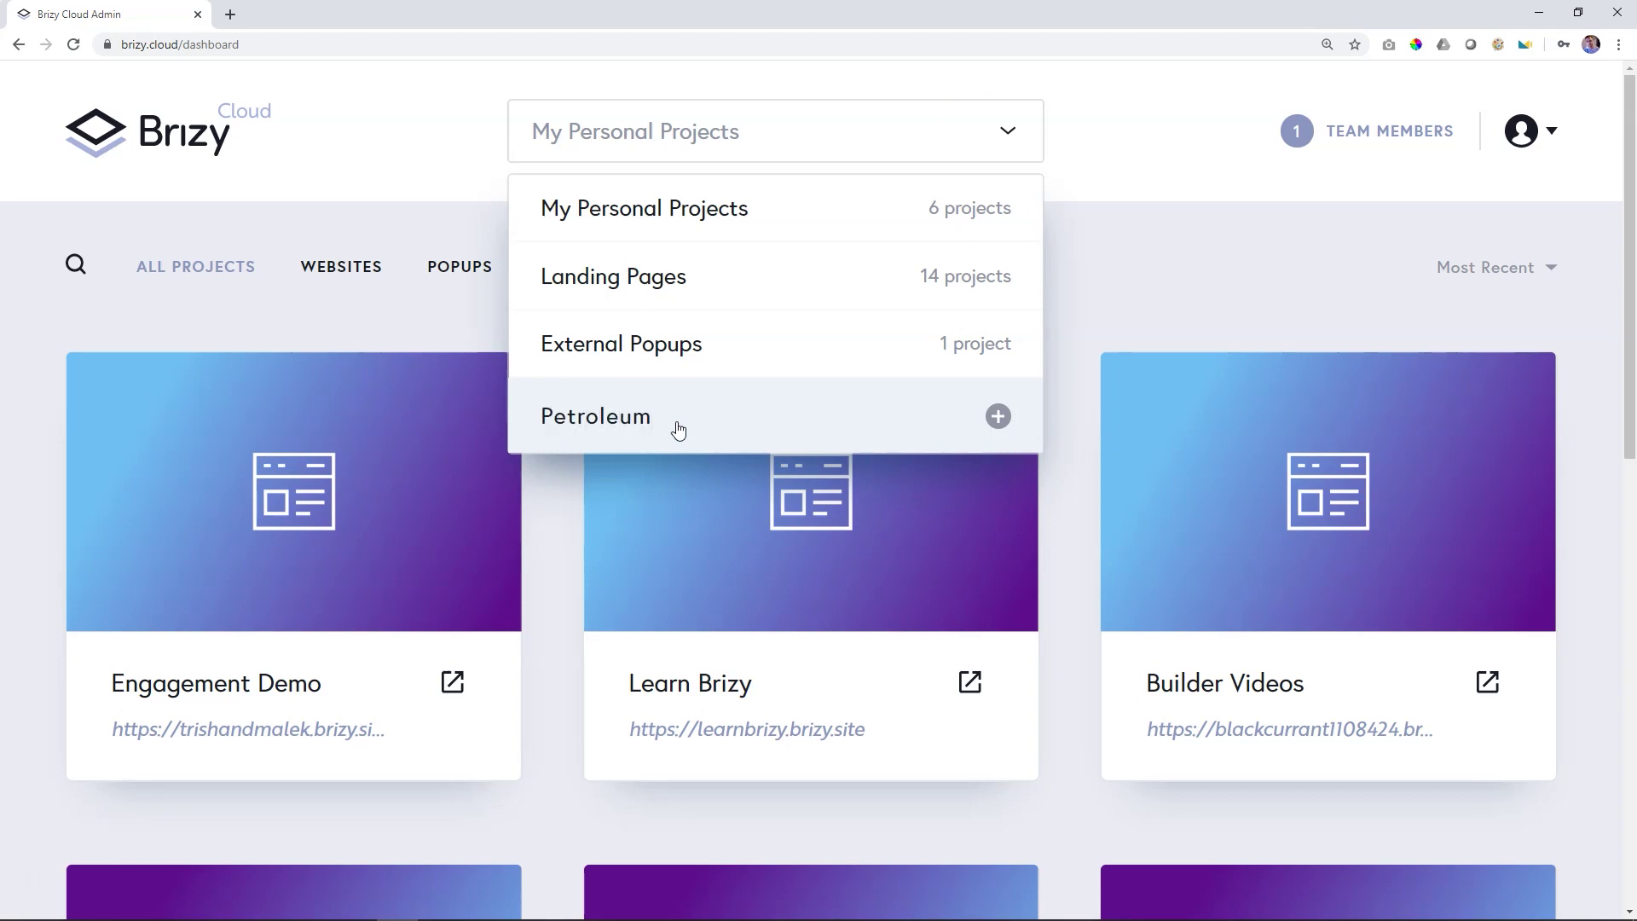
click(974, 434)
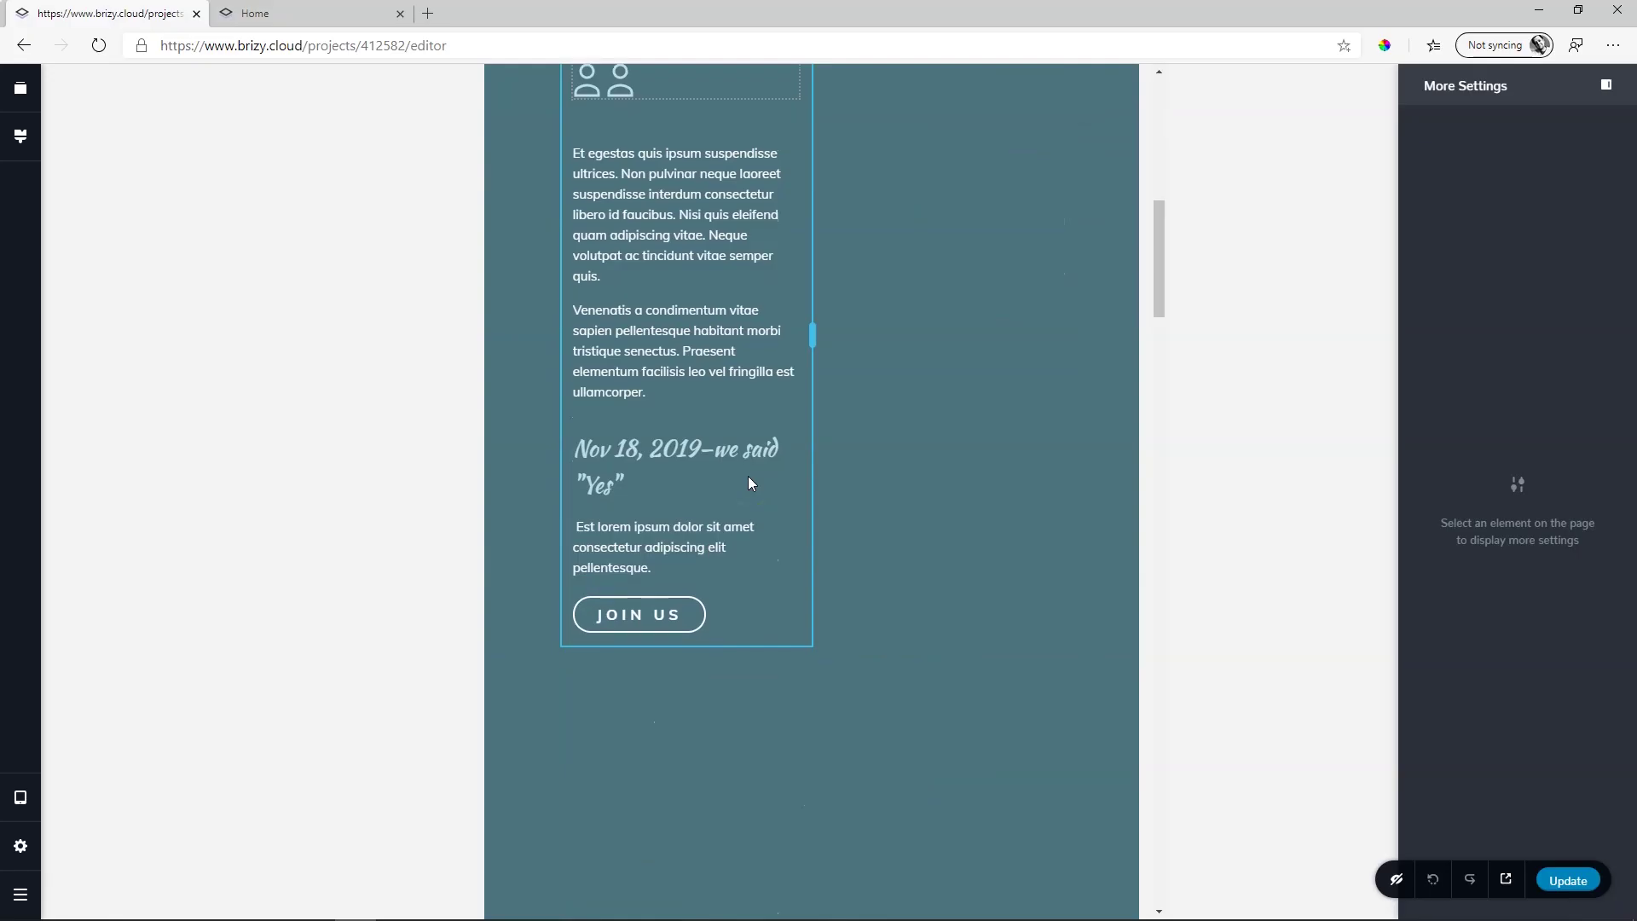
- Examine the wedding page's Our Story section in the tablet, mobile and desktop views
scroll(749, 483, down, 4)
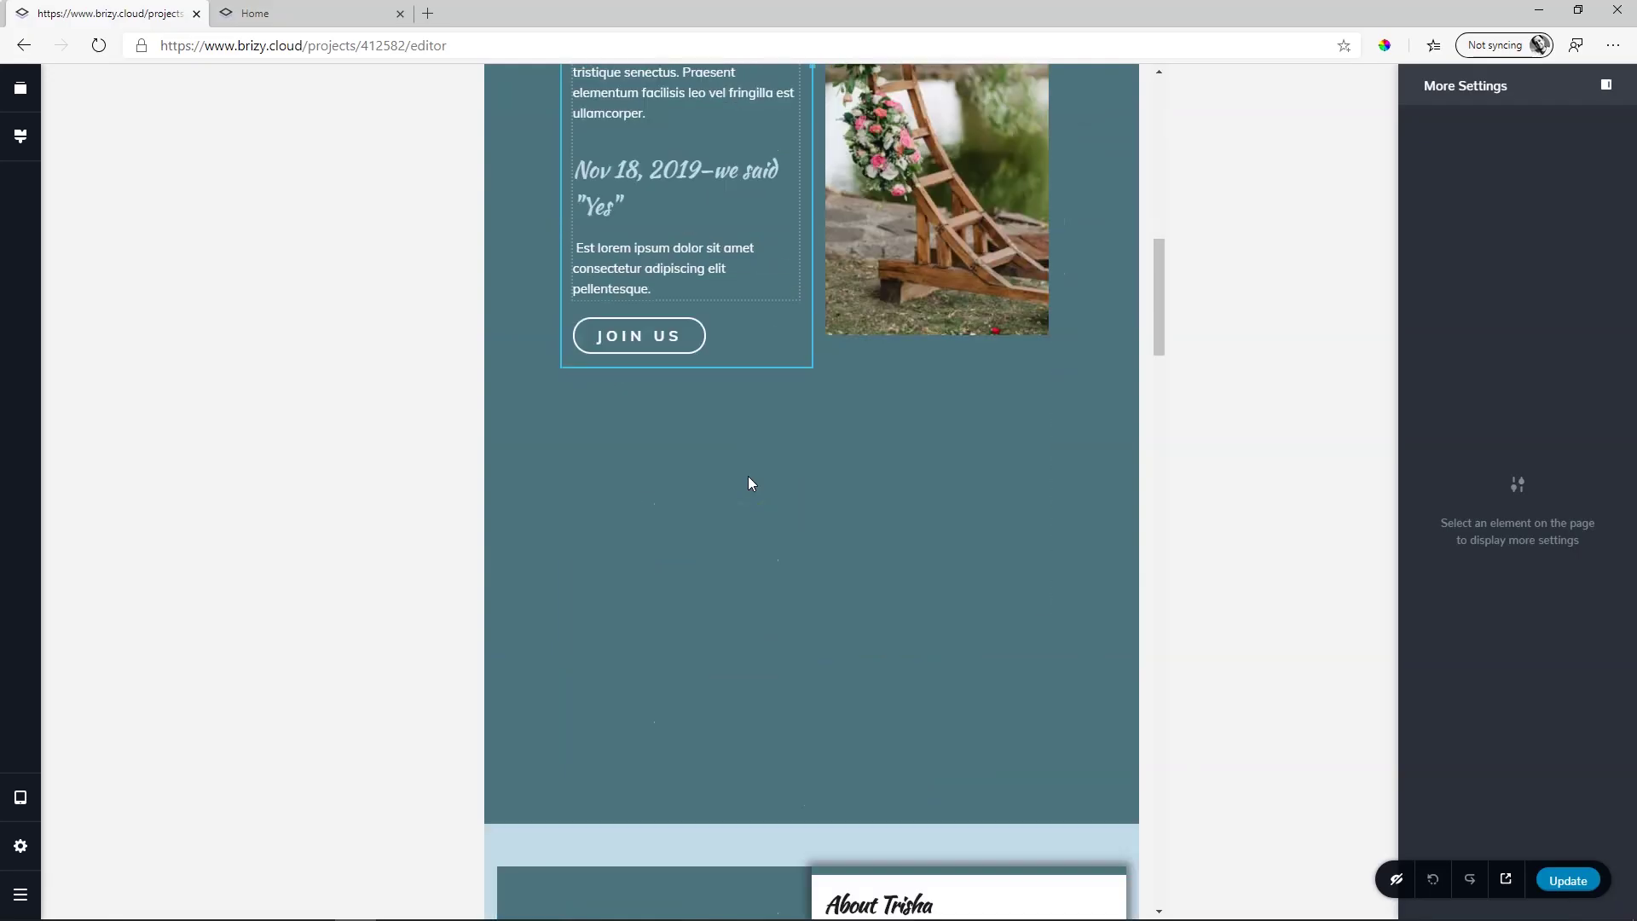
scroll(748, 482, up, 7)
scroll(749, 482, down, 2)
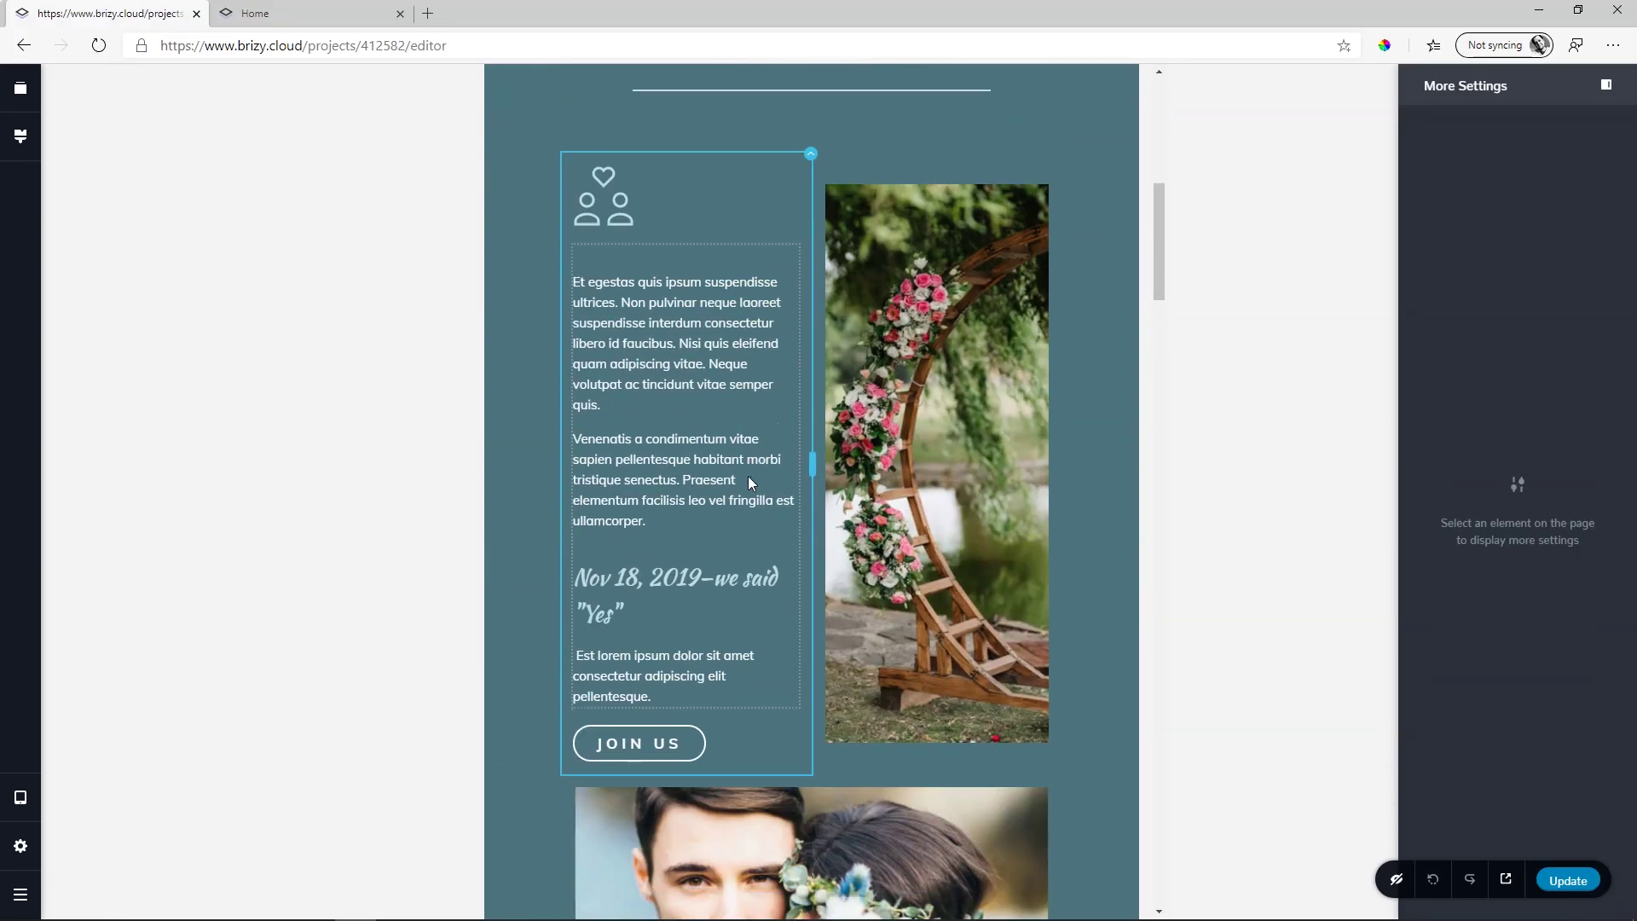
scroll(749, 483, down, 4)
scroll(749, 480, up, 4)
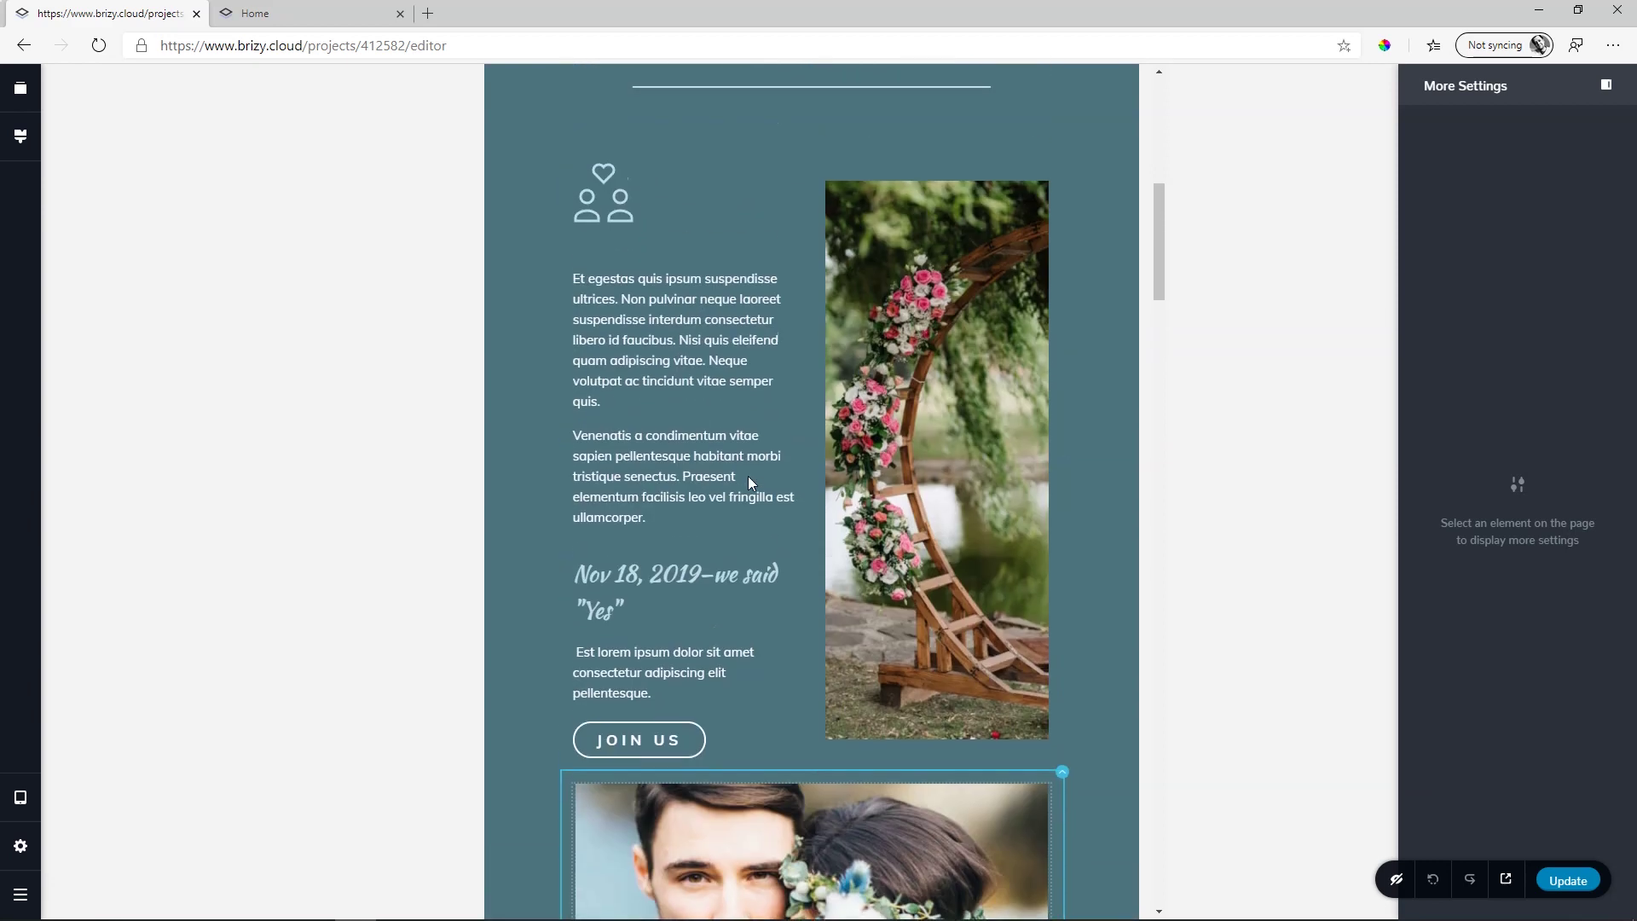
key(ctrl+minus)
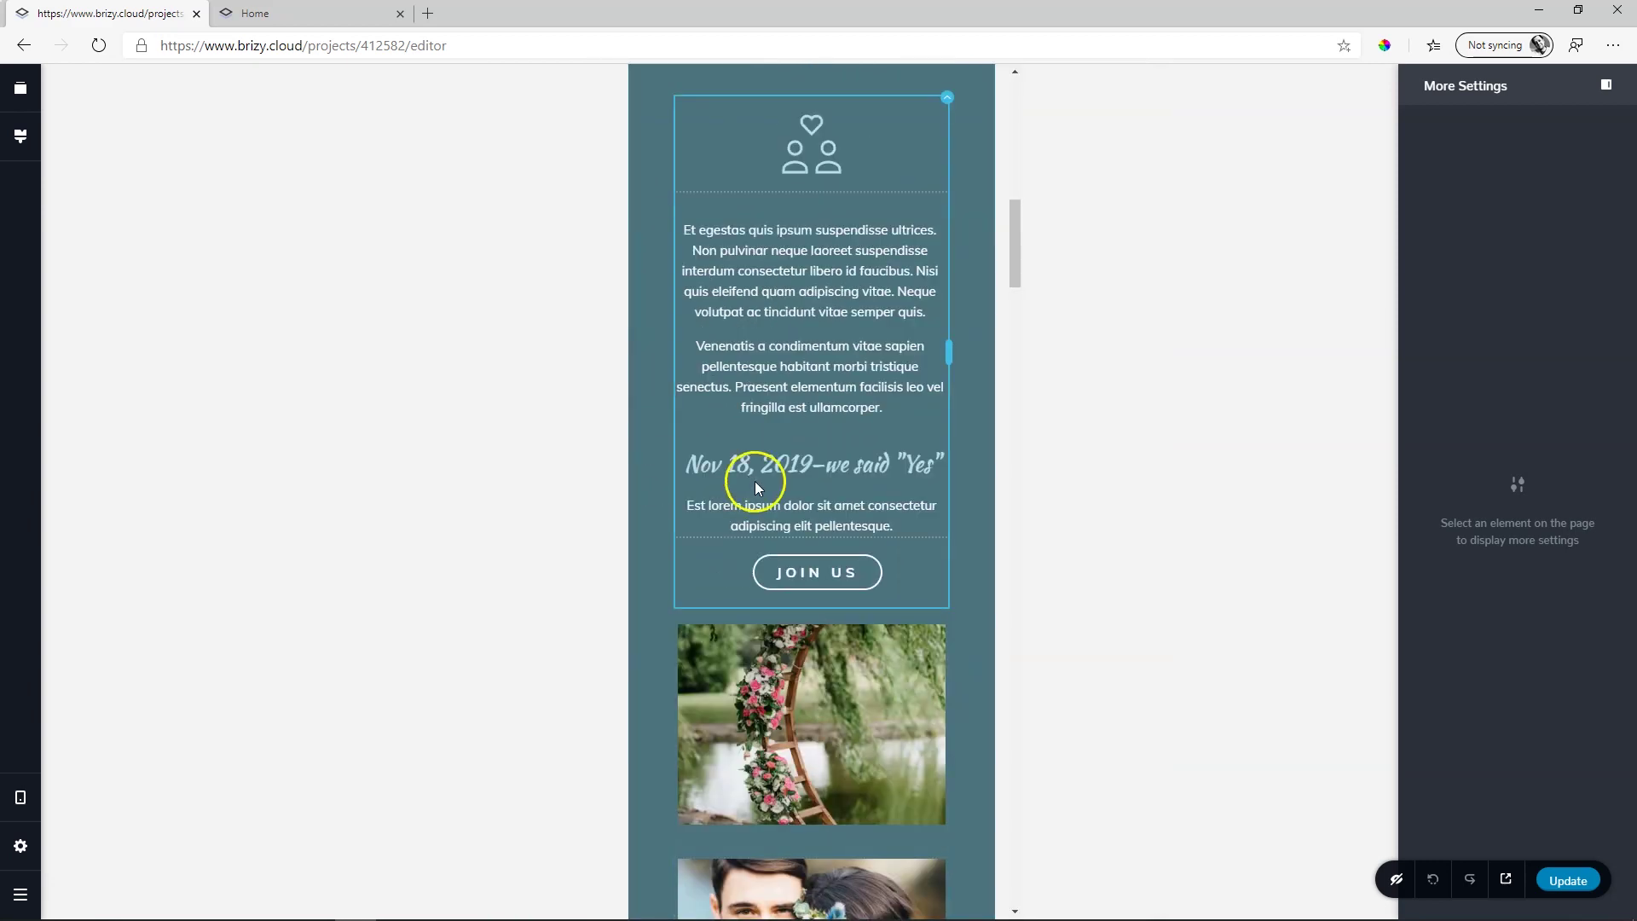
scroll(757, 484, down, 7)
scroll(759, 484, up, 8)
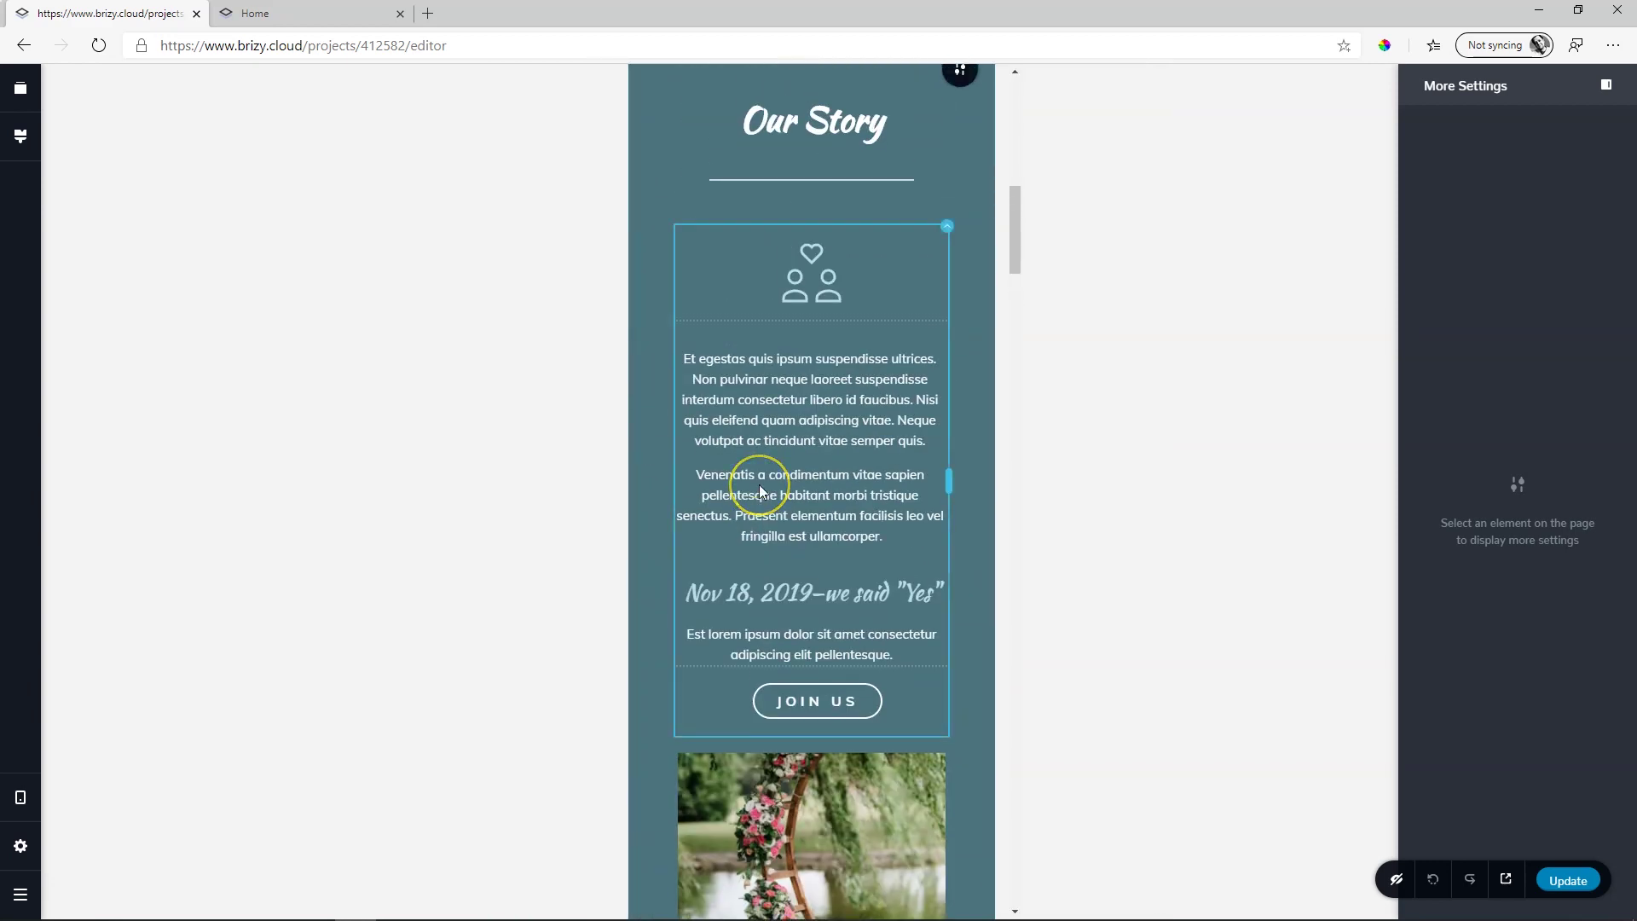
key(ctrl+shift+d)
scroll(764, 489, down, 6)
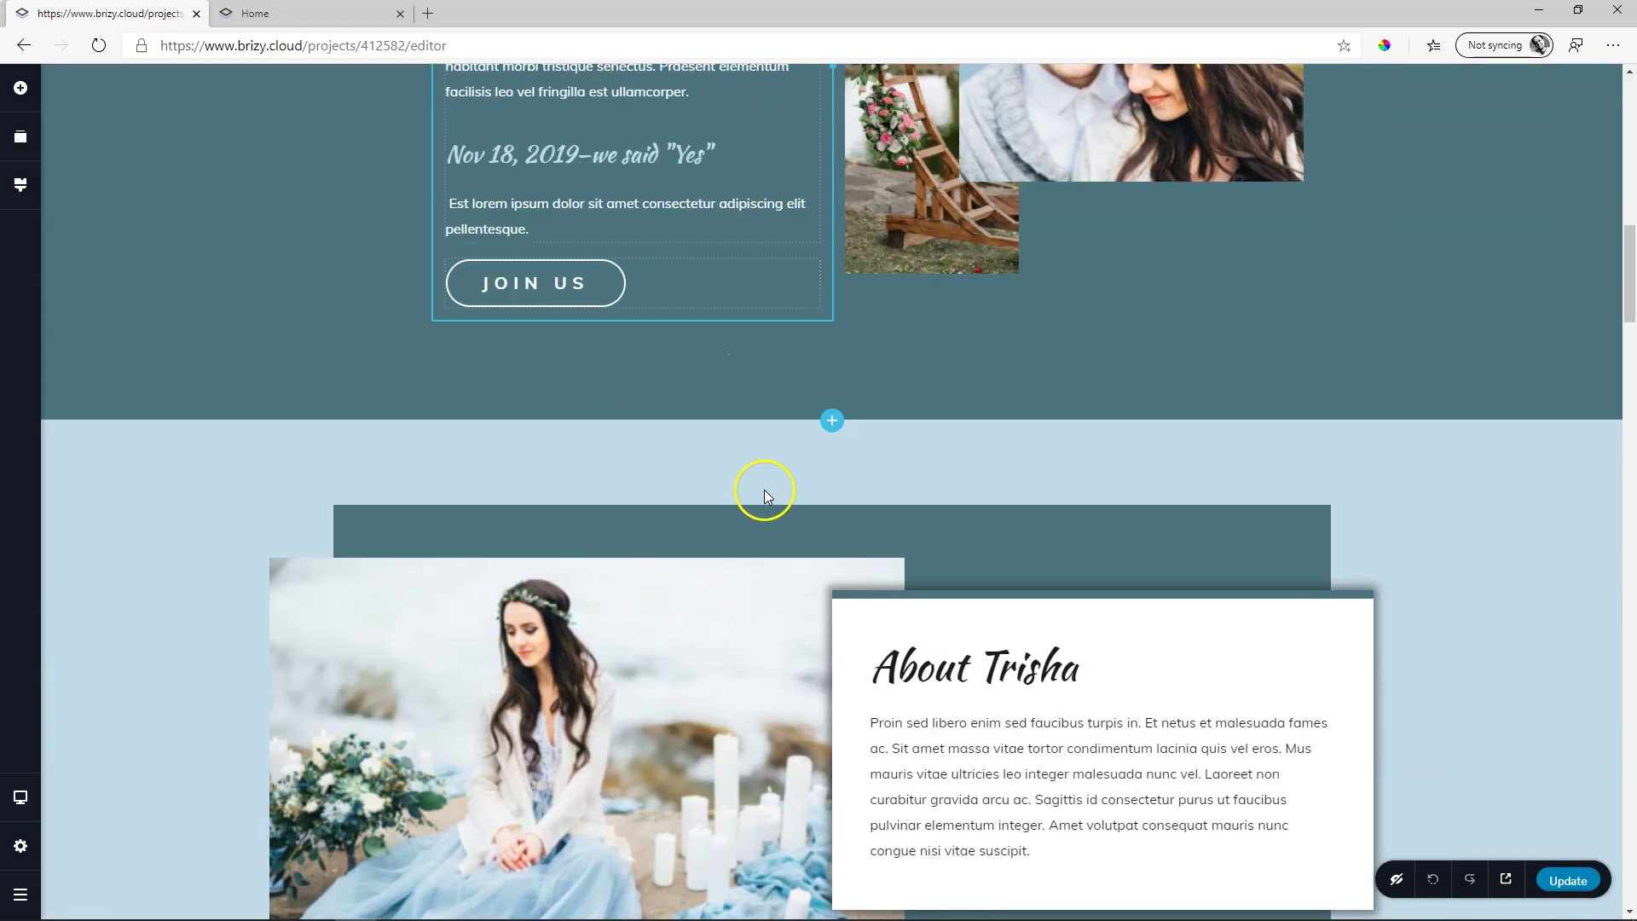
- Try a pink overlay on the row behind the first About section and restore its teal overlay #4C747D
click(509, 419)
click(994, 333)
click(1118, 269)
click(336, 245)
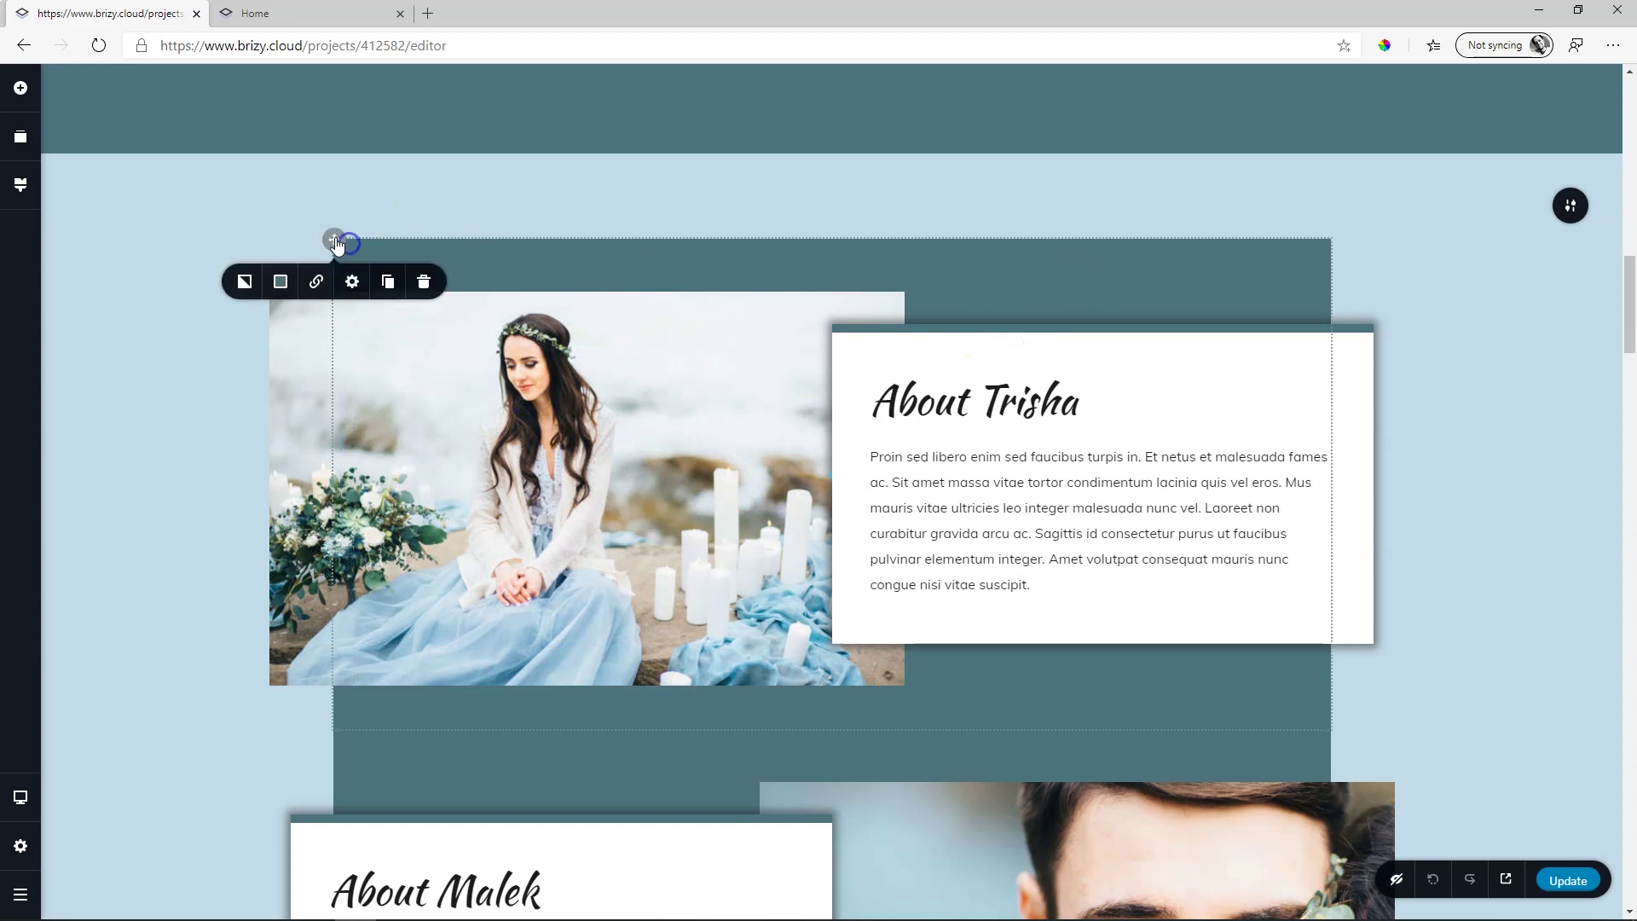
click(280, 282)
click(288, 498)
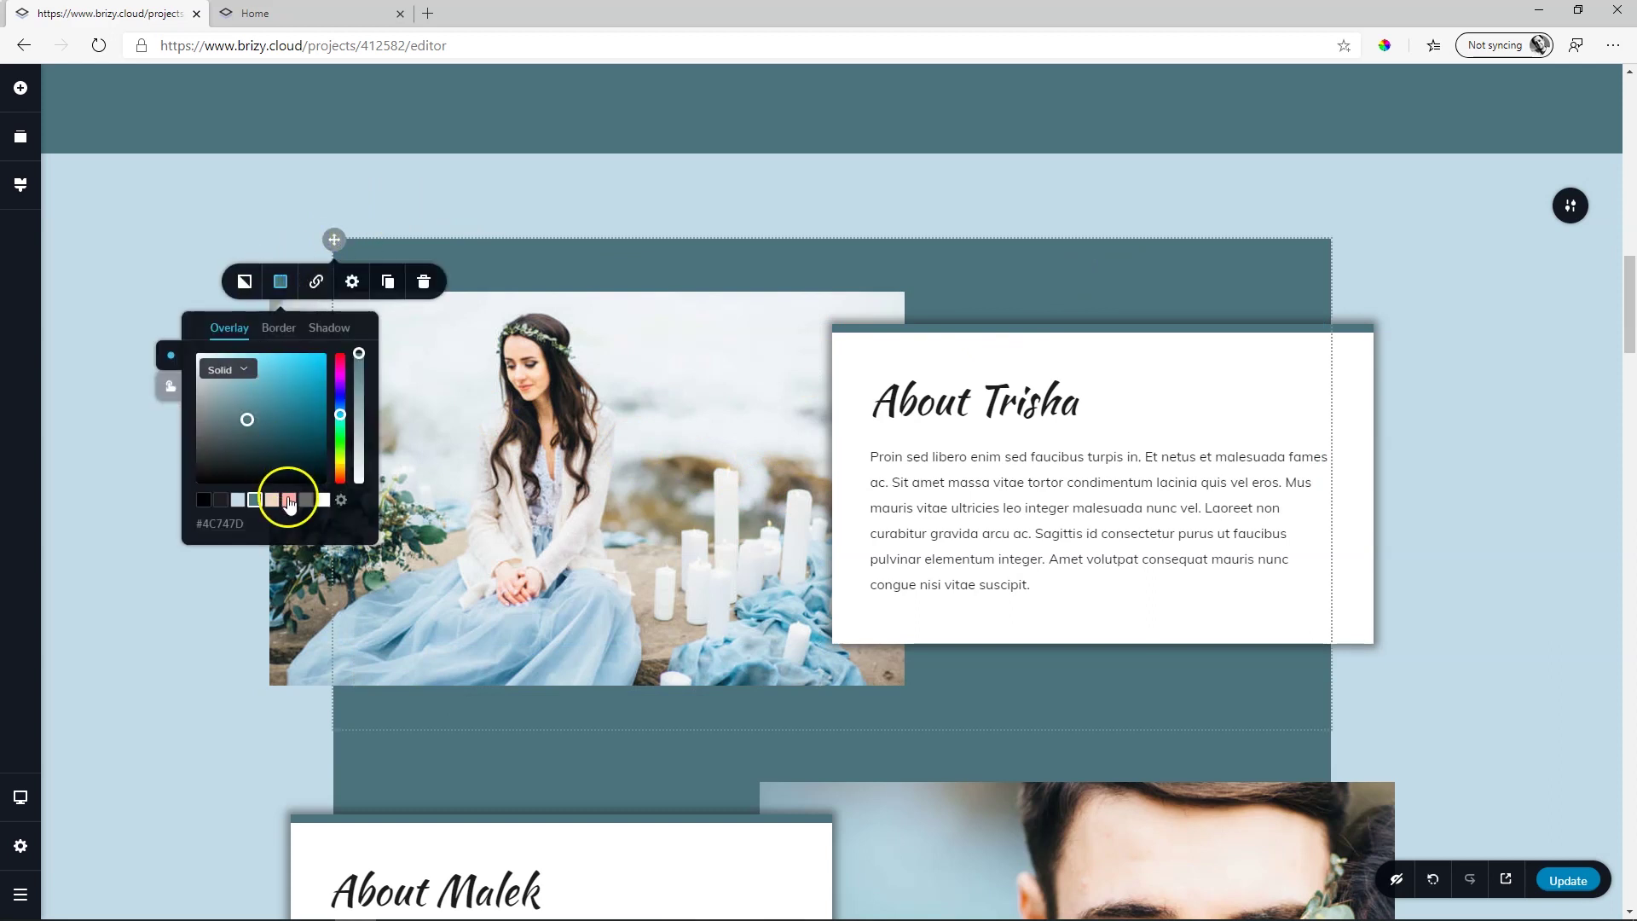
click(254, 500)
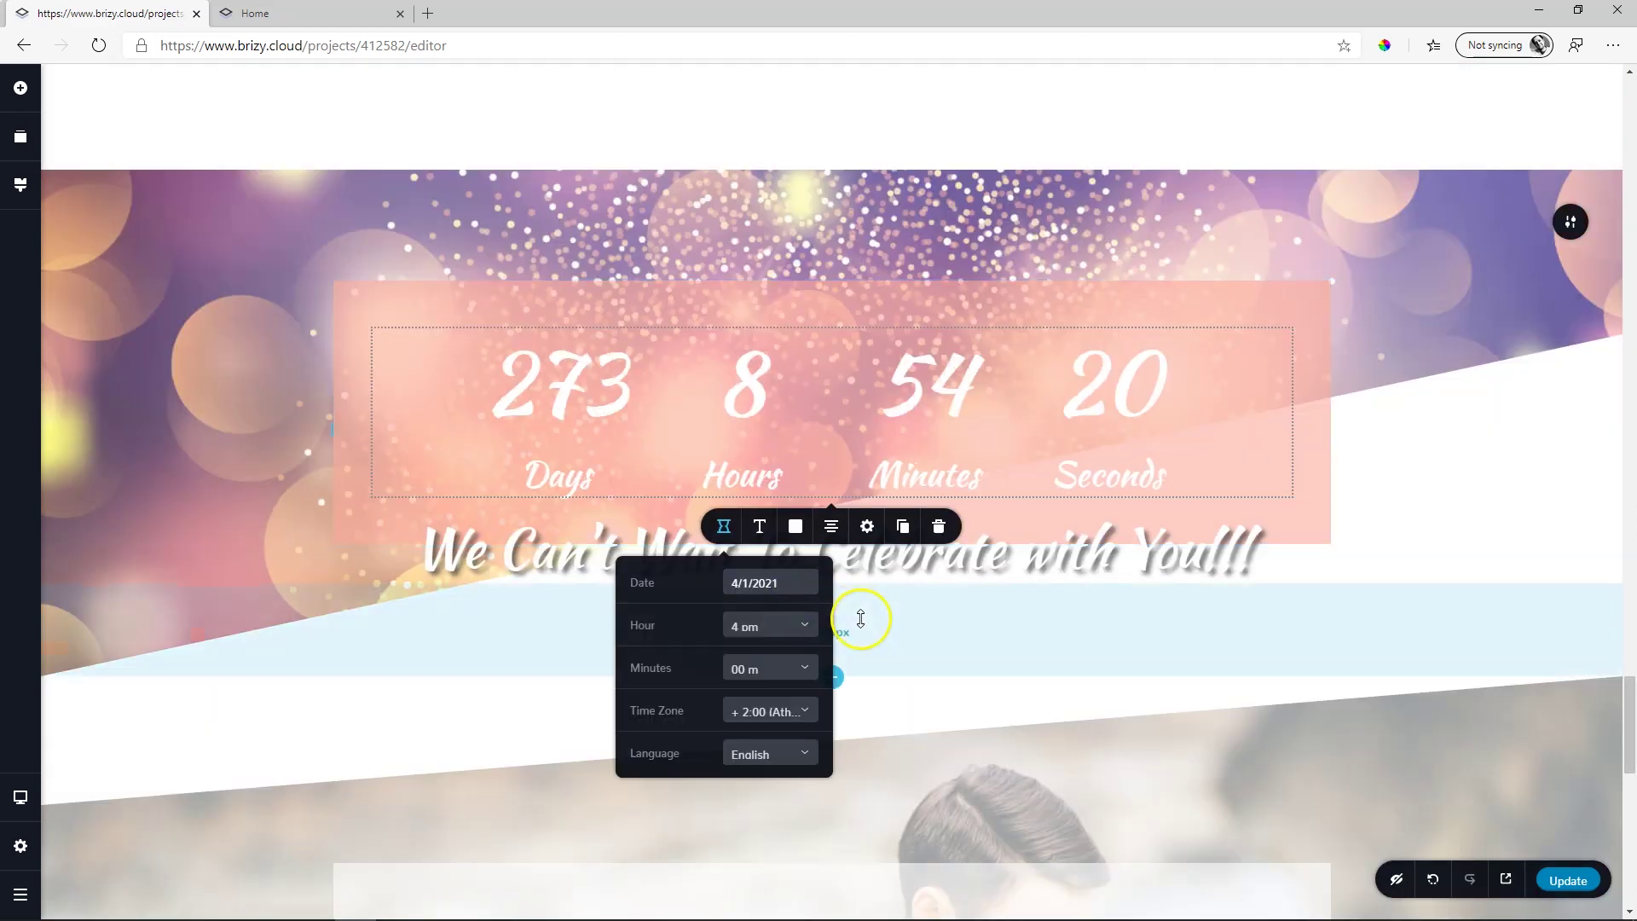
- Close the countdown timer's date settings and try palette colors for the overlay of the column containing the countdown
click(859, 617)
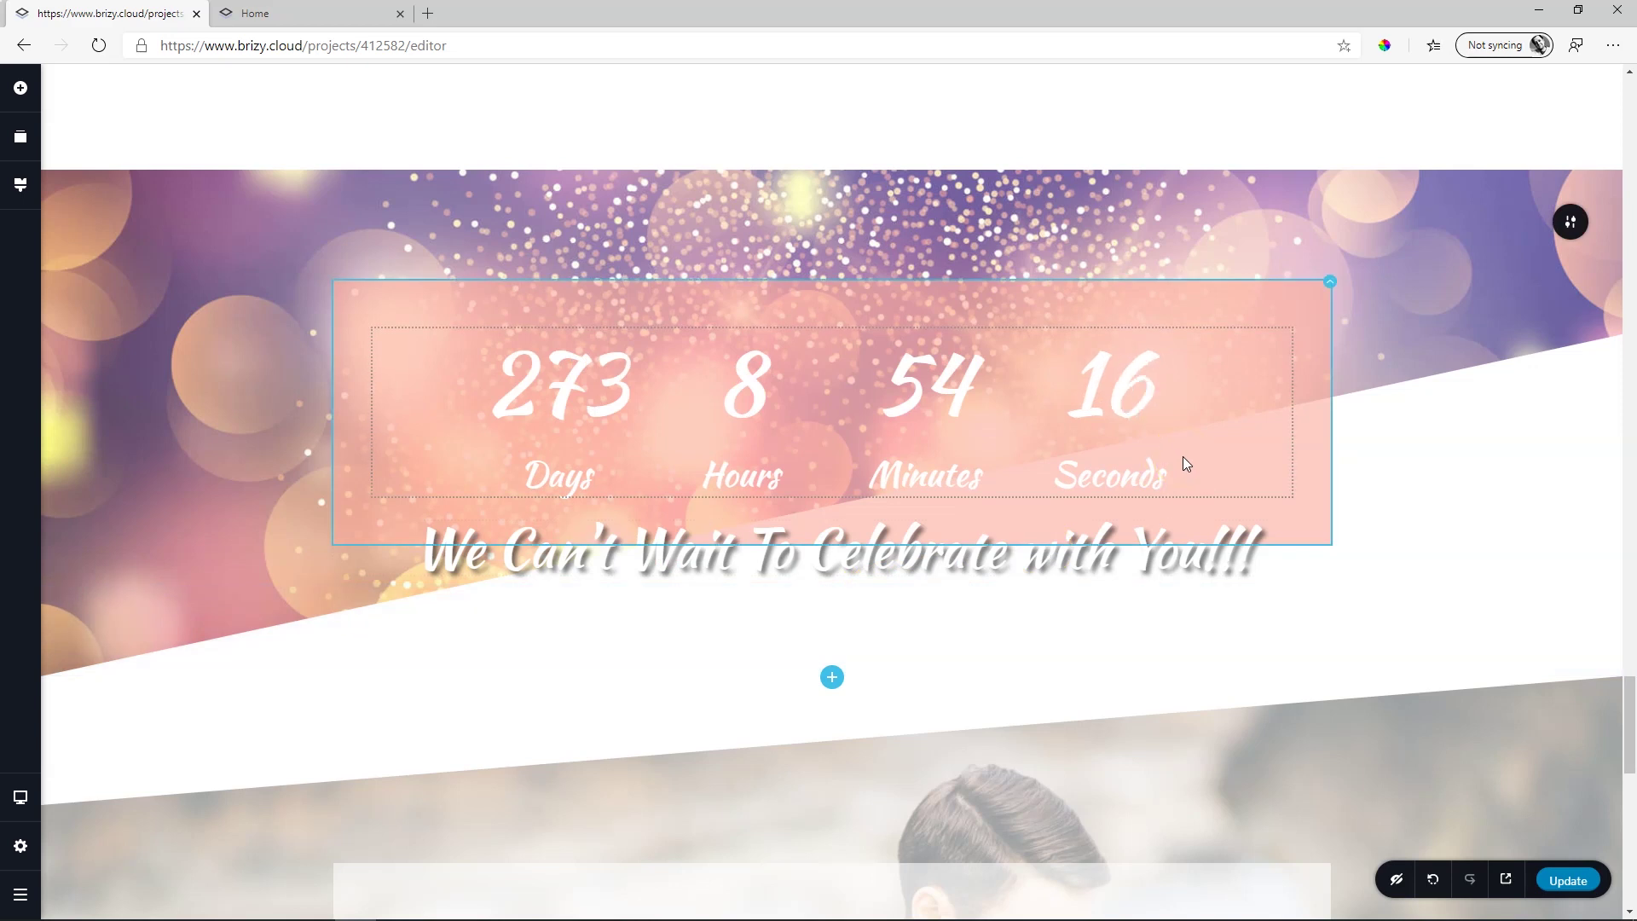
click(1328, 282)
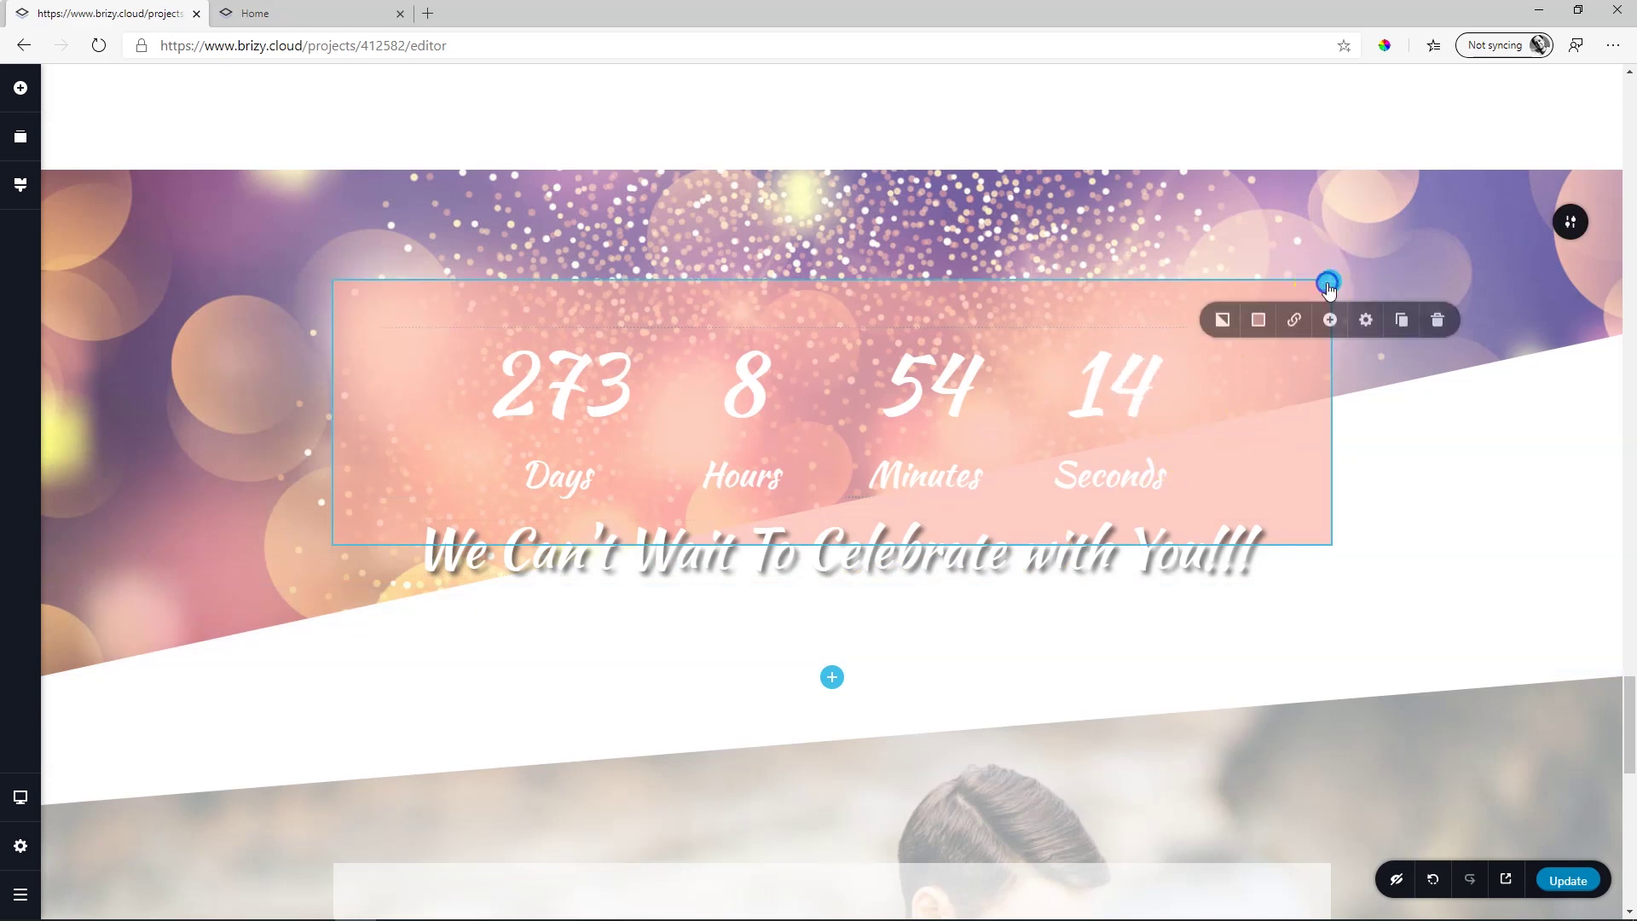
click(1258, 325)
click(1250, 542)
click(1232, 542)
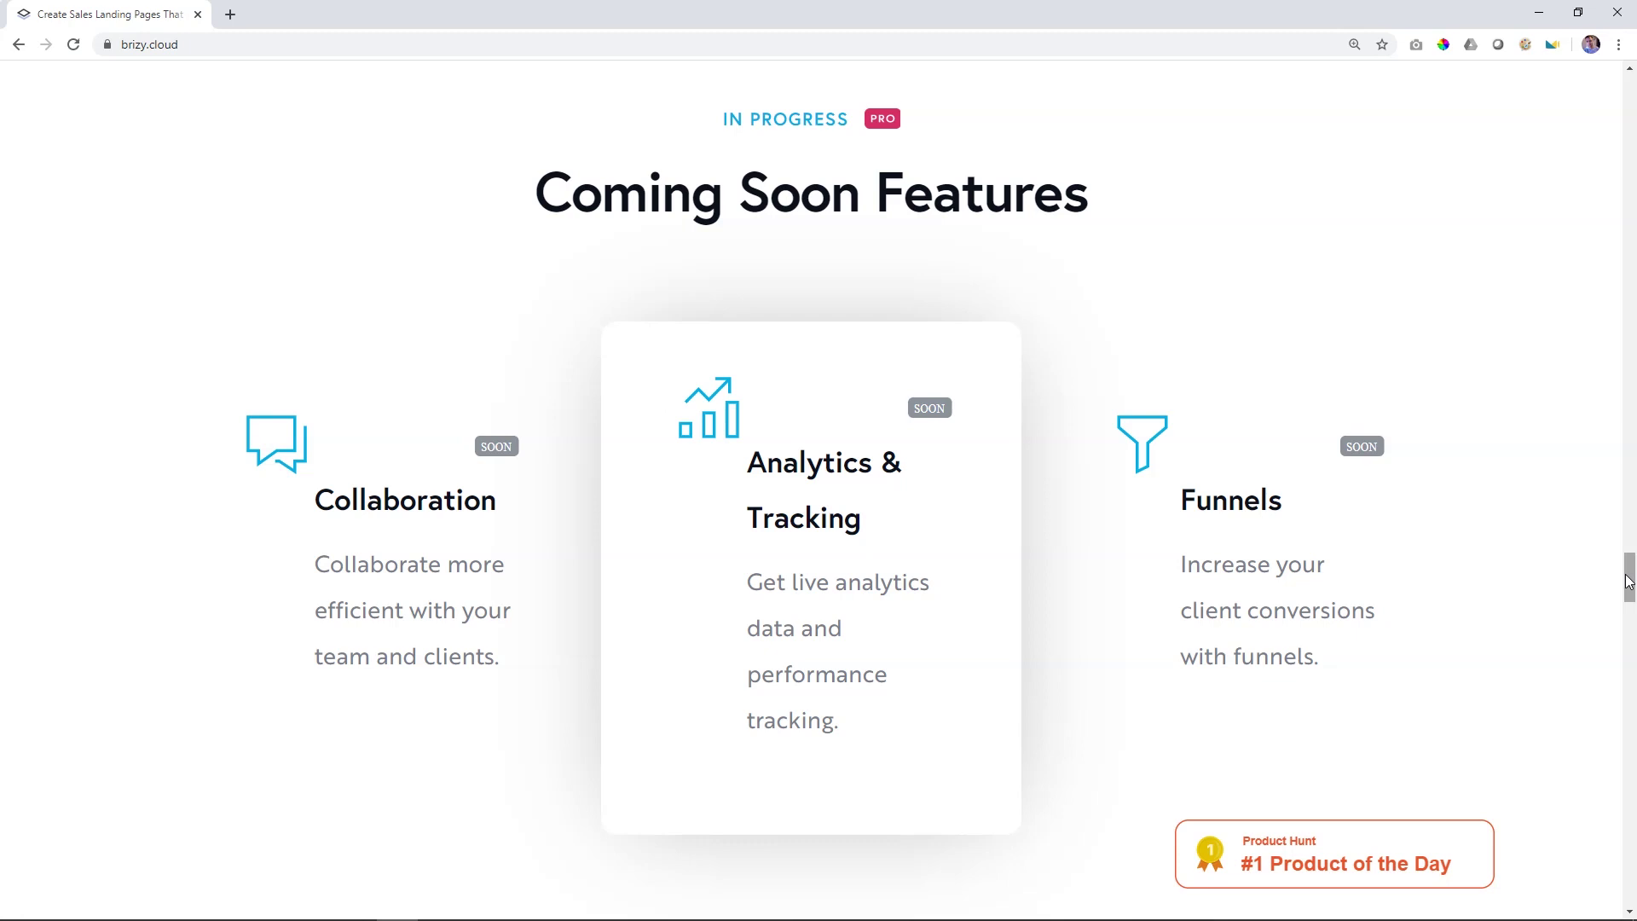
- Examine the Coming Soon Features and free publishing options sections of the Brizy Cloud website
scroll(1577, 559, down, 10)
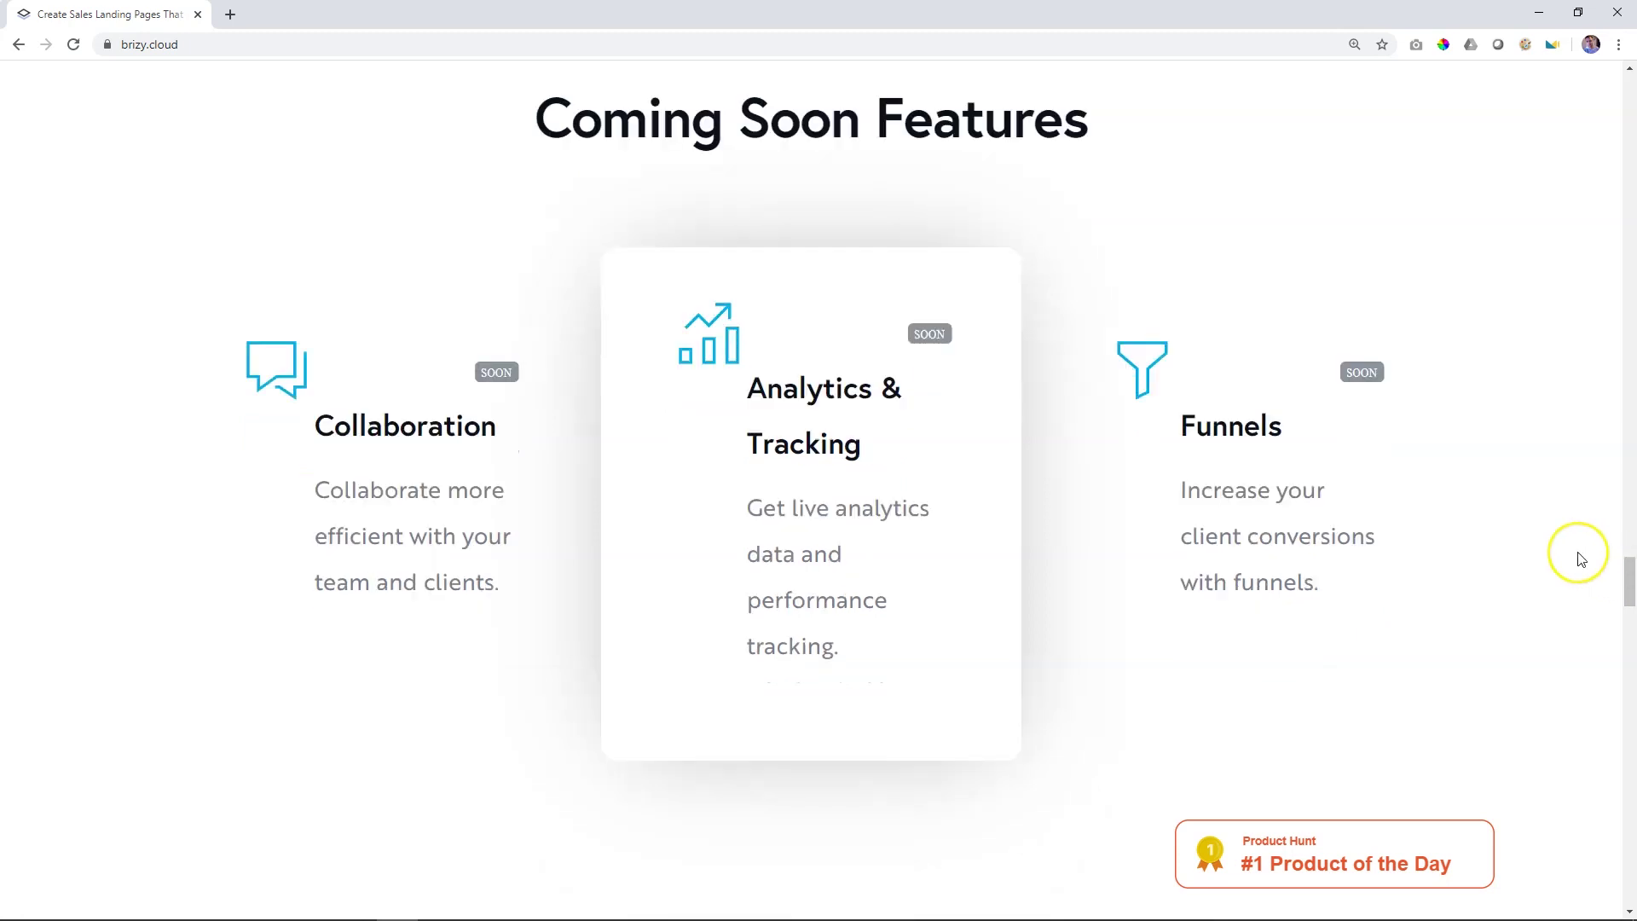
scroll(1578, 553, down, 5)
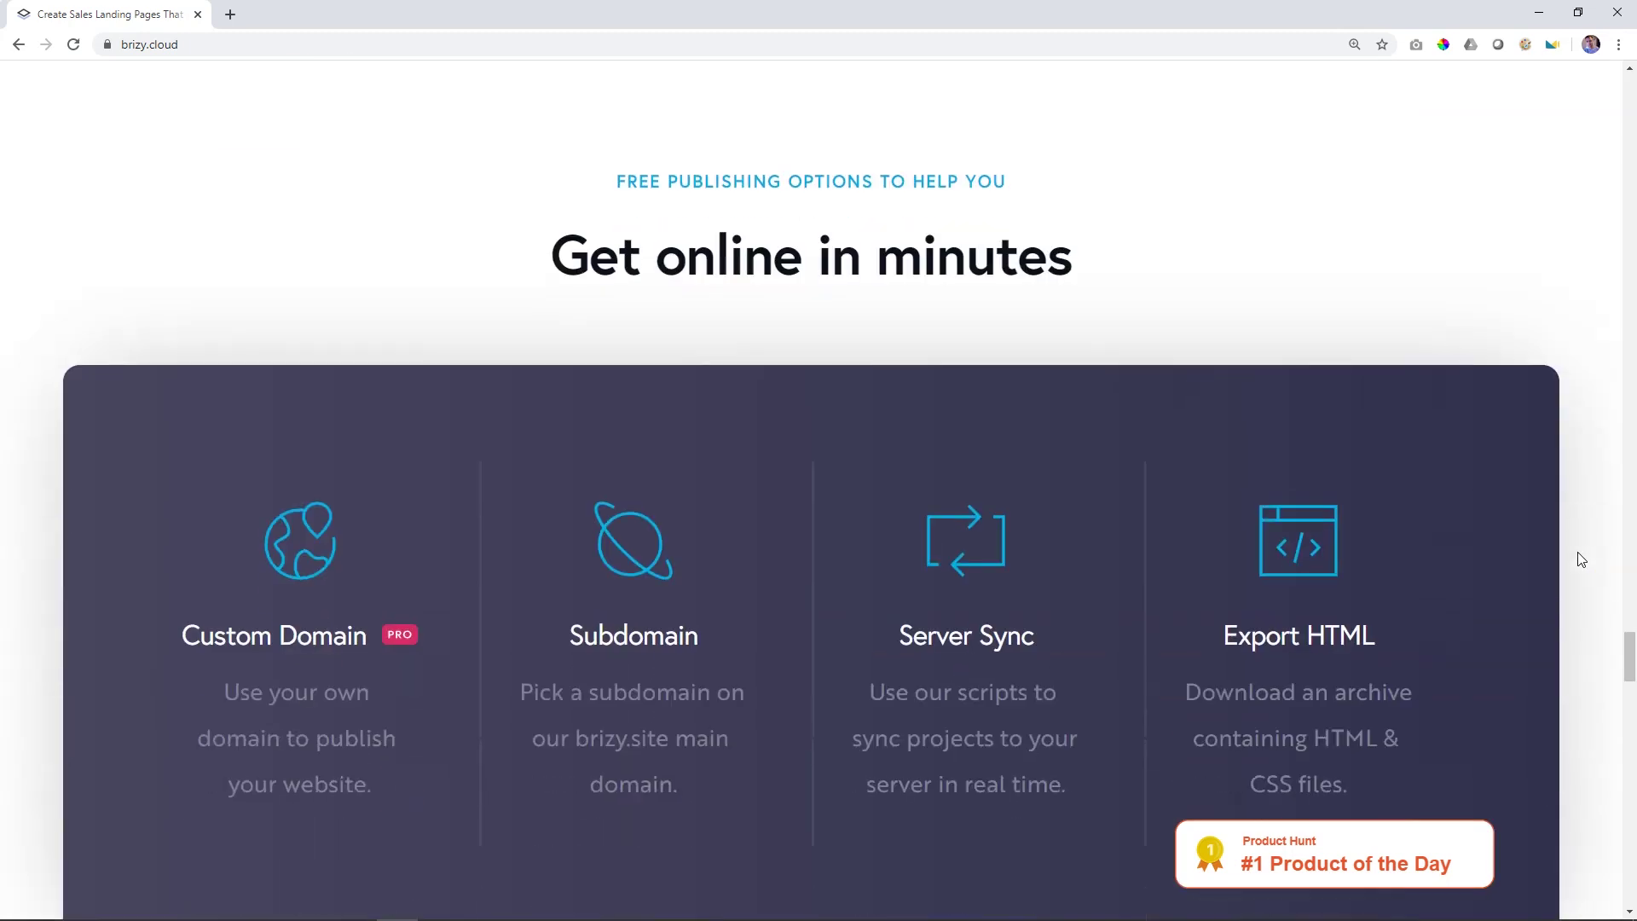
scroll(1578, 553, up, 1)
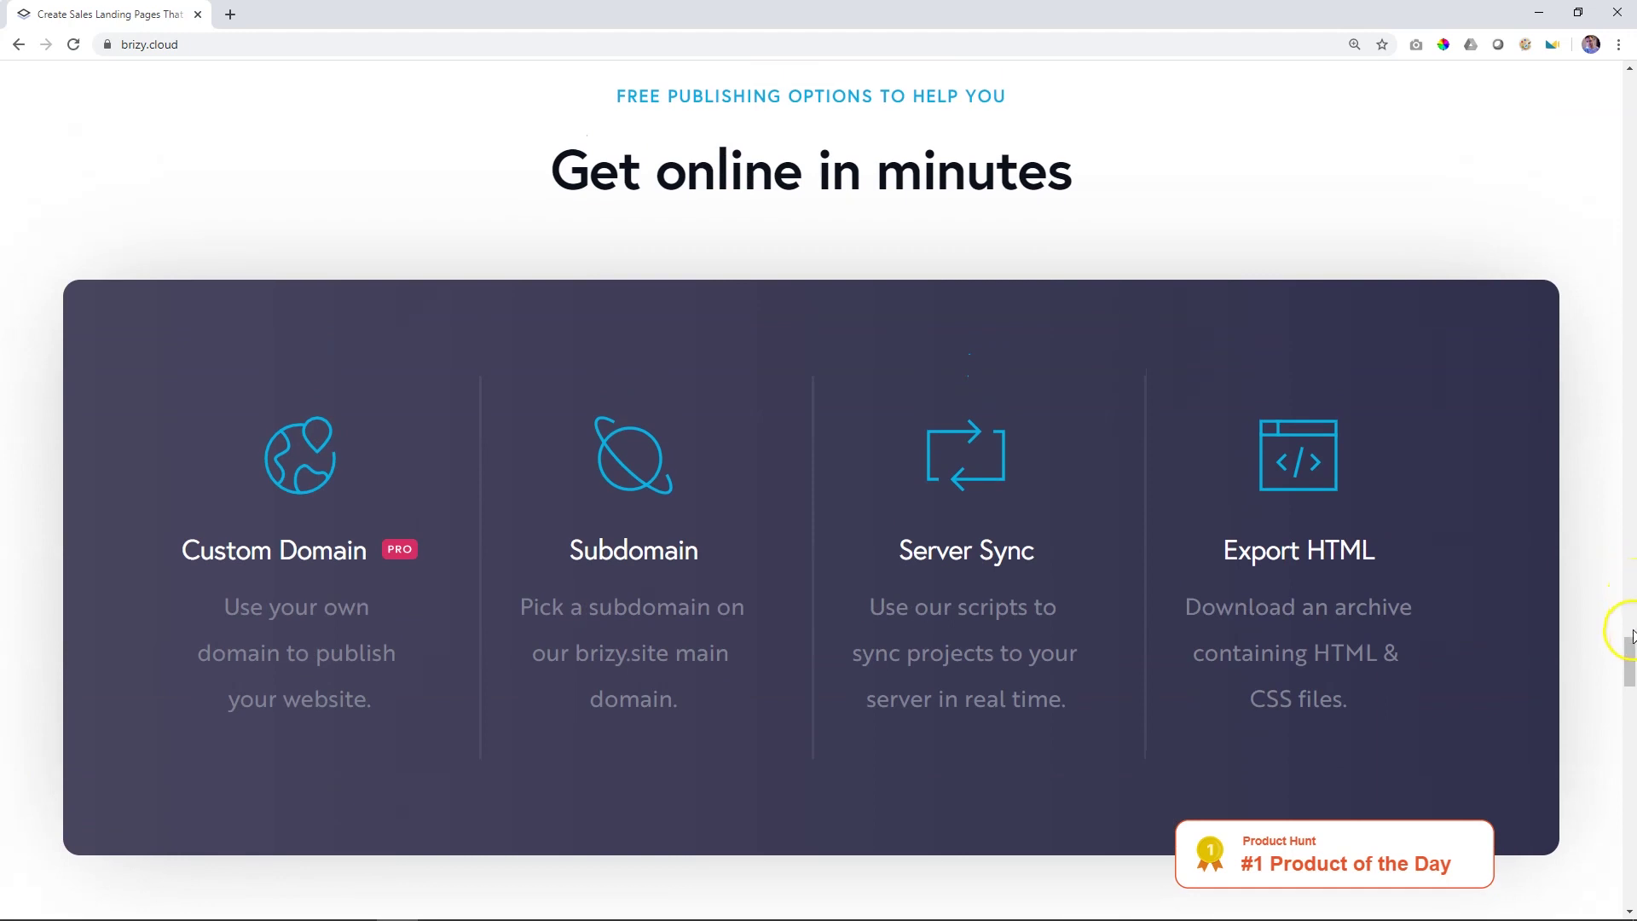
drag(1630, 676, 1630, 673)
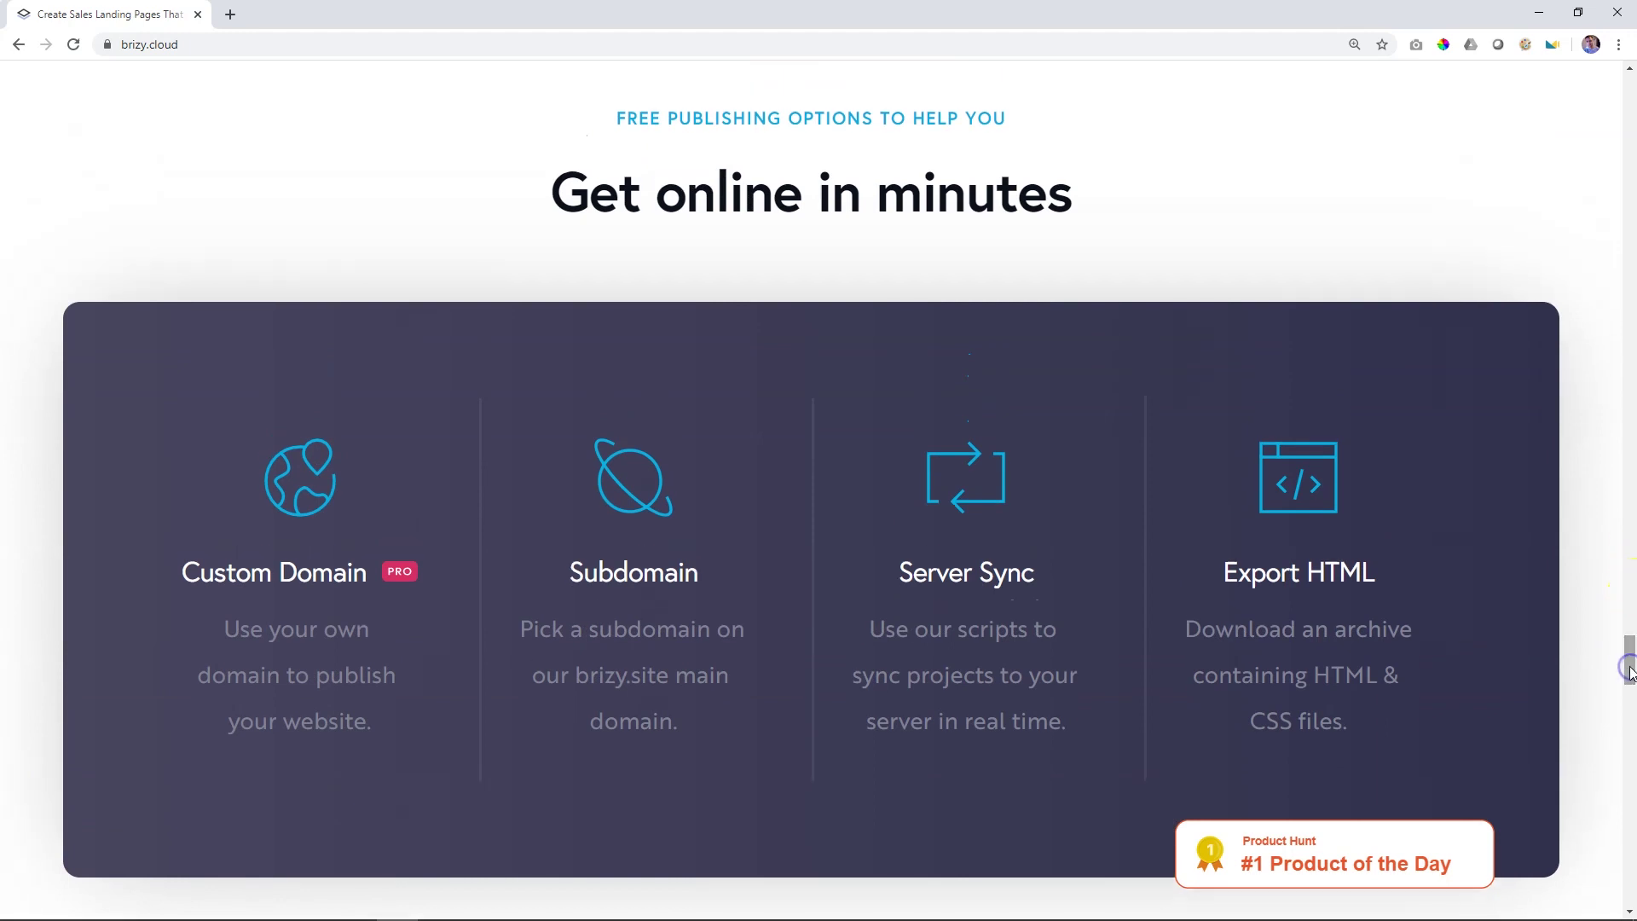